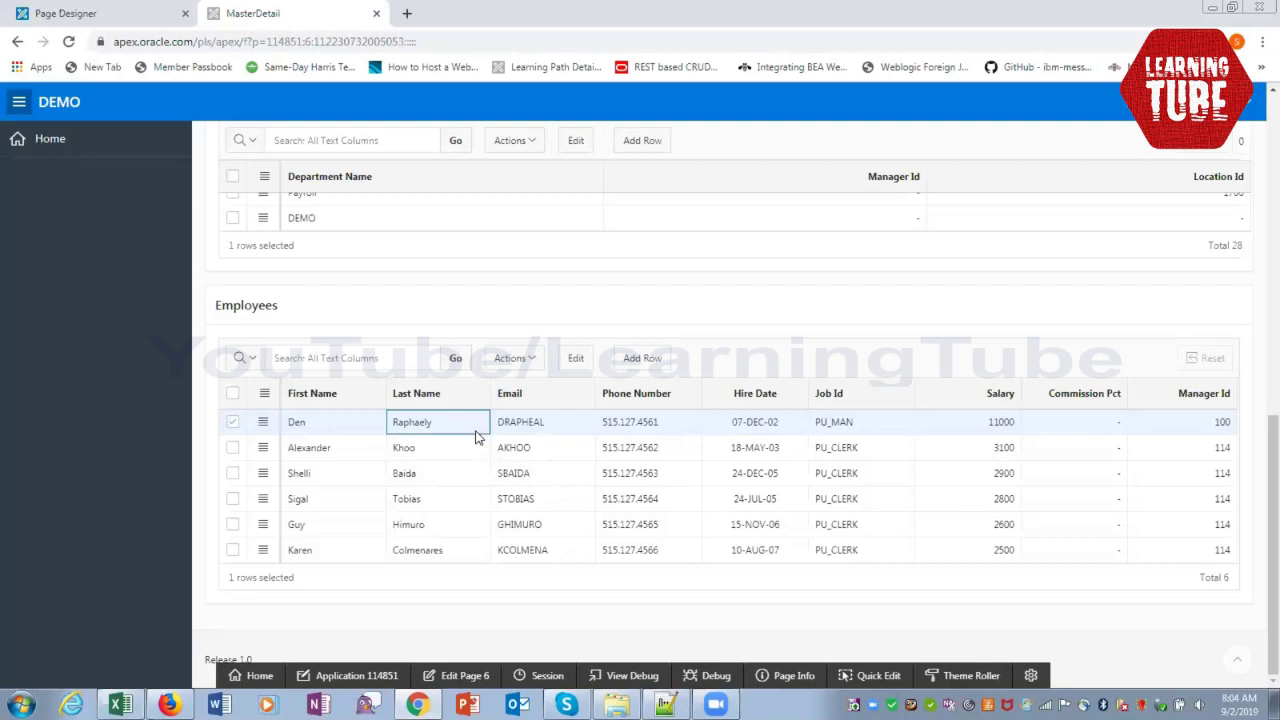
# Append 1 to the PU_MAN employee's last name and save the Employees grid
pyautogui.click(475, 430)
pyautogui.click(446, 417)
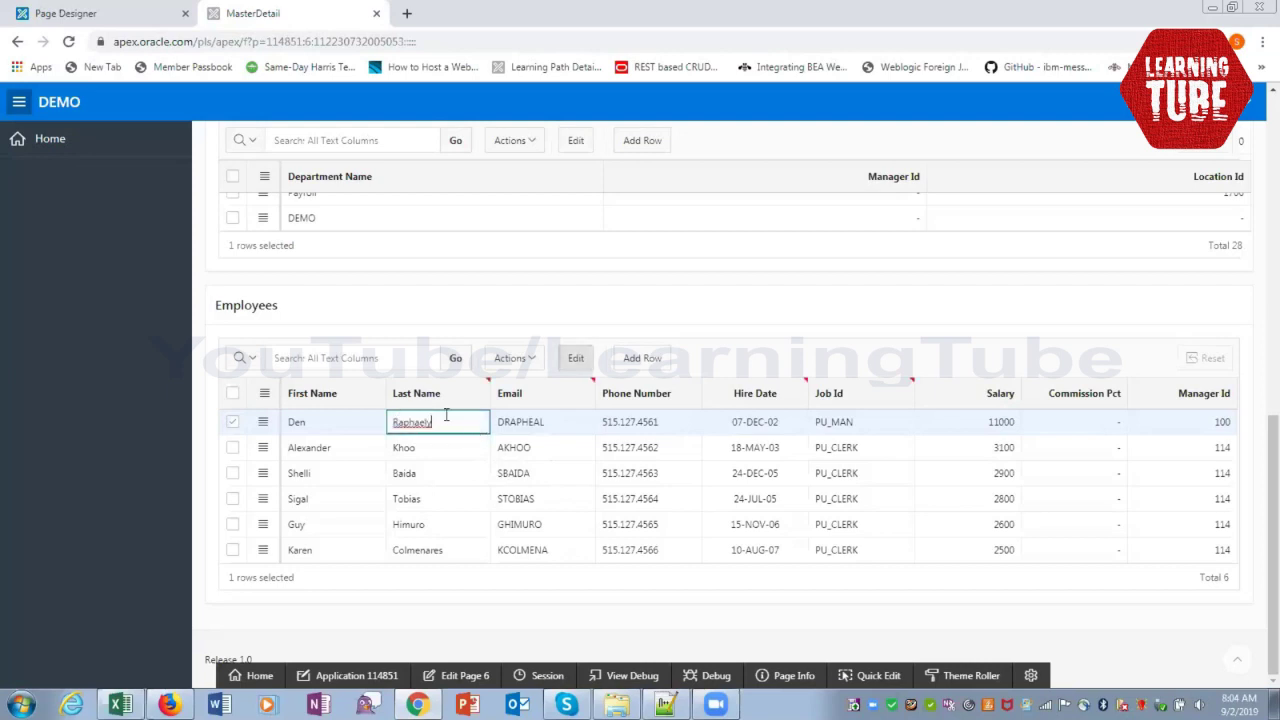
pyautogui.write('1')
pyautogui.scroll(10, 695, 525)
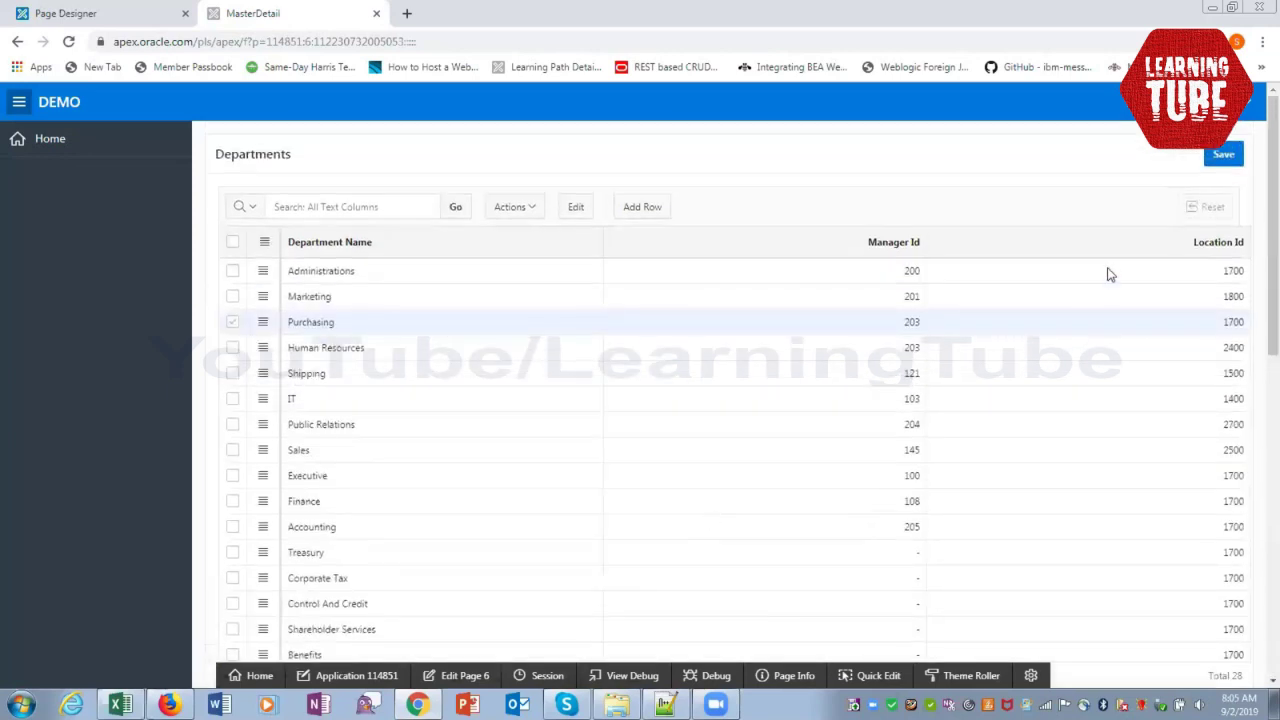
pyautogui.click(1226, 157)
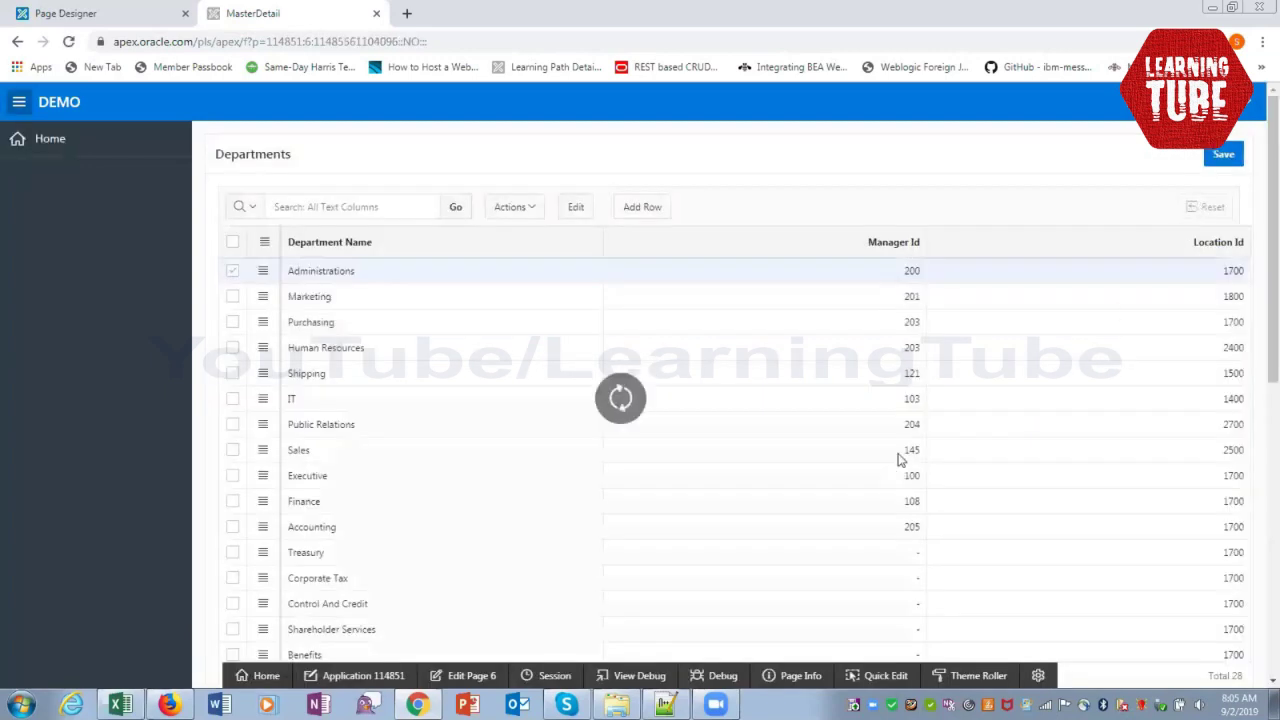
# Reselect the Purchasing department and scroll down to its Employees grid
pyautogui.scroll(-8, 903, 445)
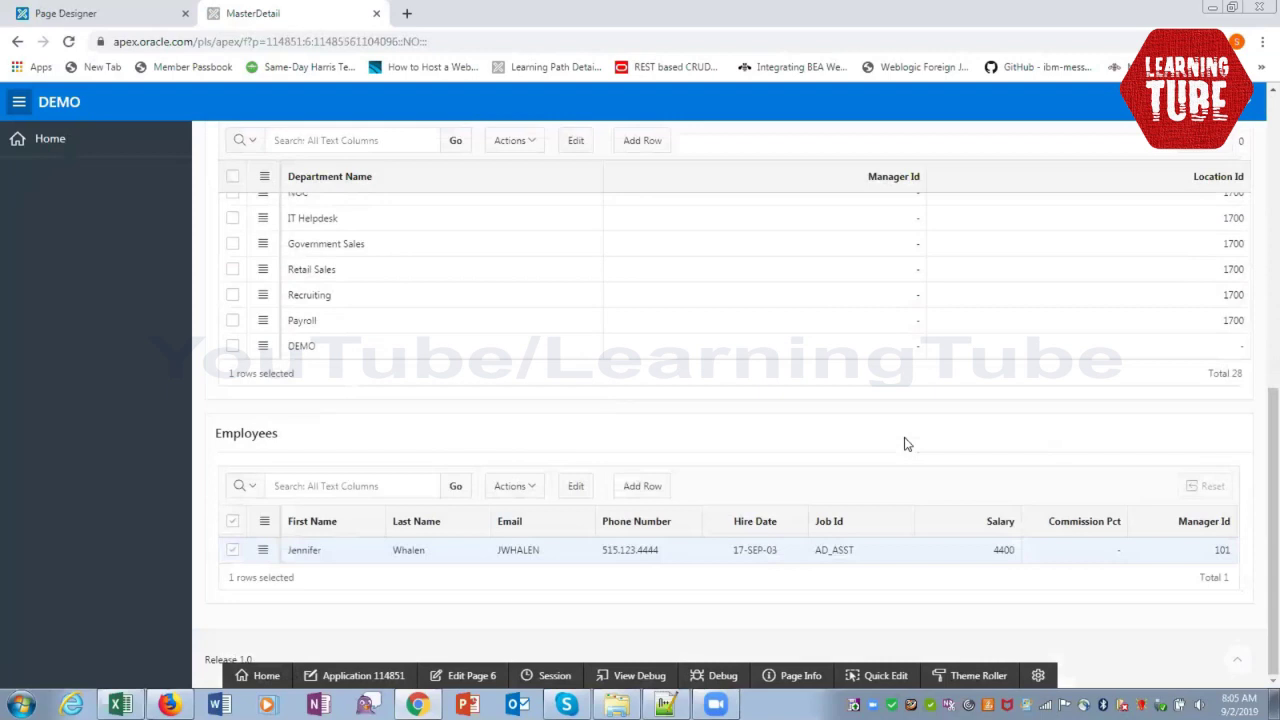
pyautogui.scroll(5, 903, 445)
pyautogui.click(381, 266)
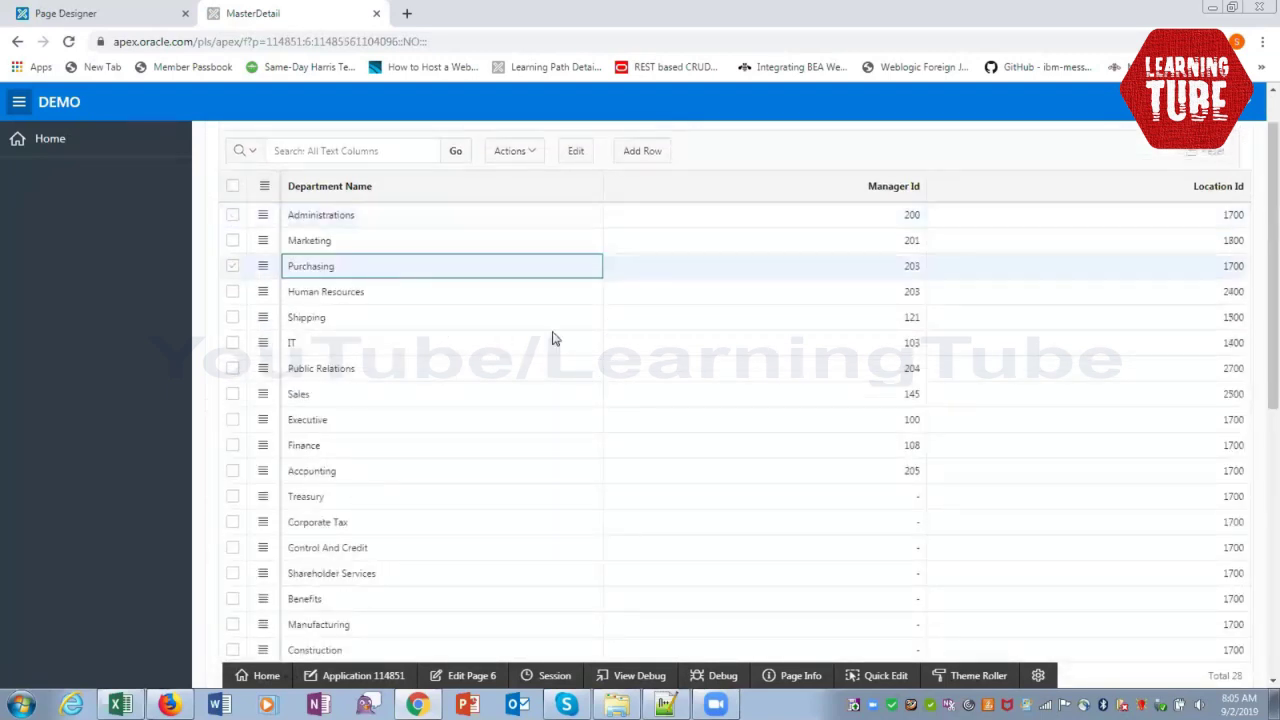
pyautogui.scroll(-3, 779, 459)
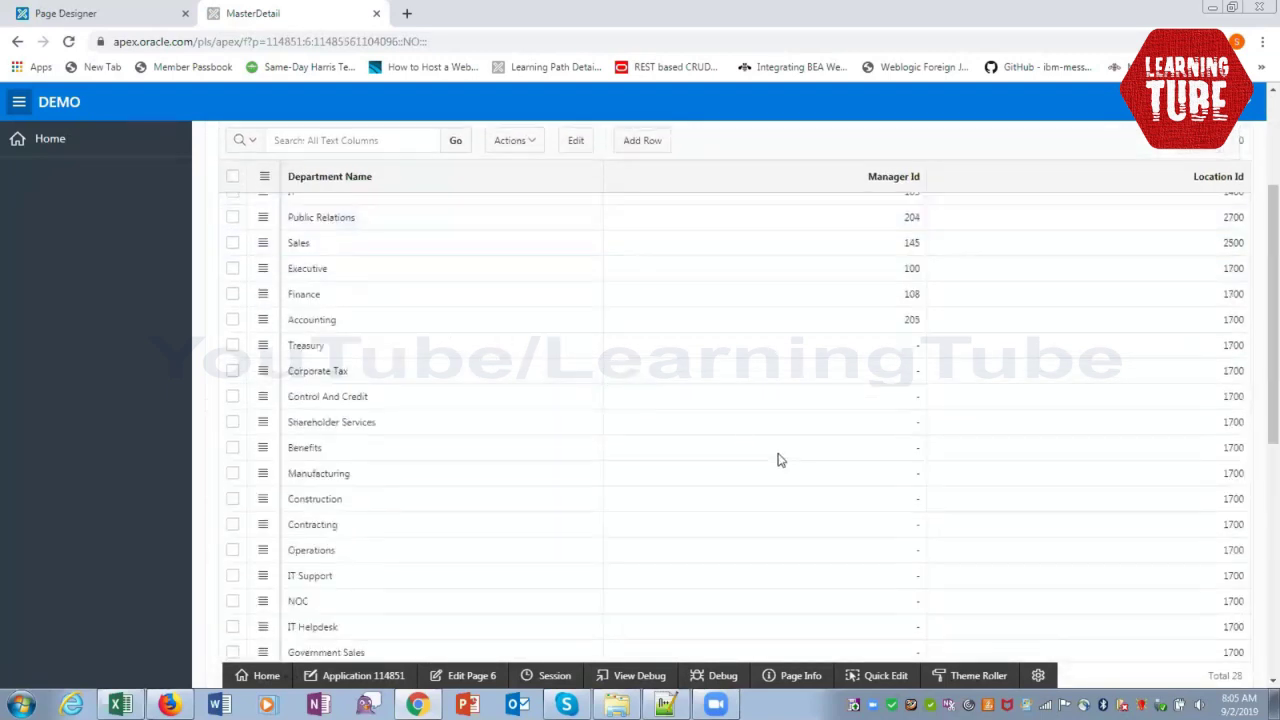
pyautogui.scroll(-10, 779, 459)
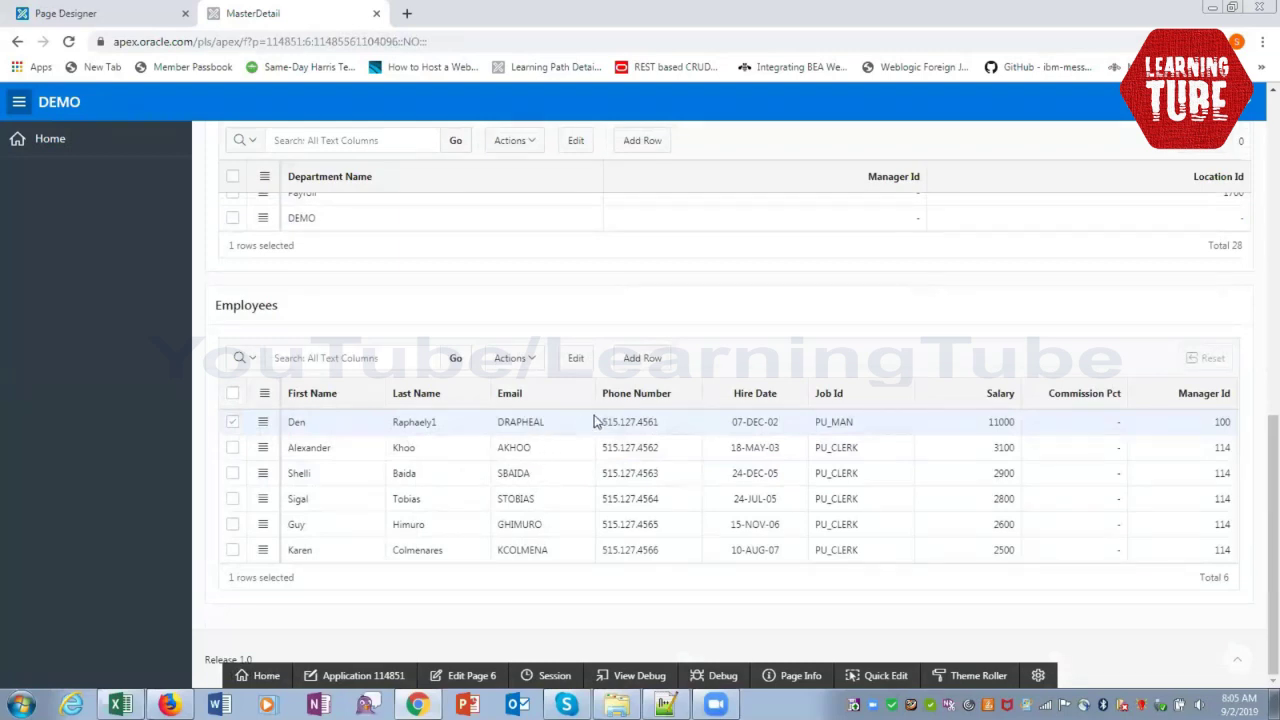
# Add an employee row with the employee's first and last name, email SS and phone 12345
pyautogui.click(636, 370)
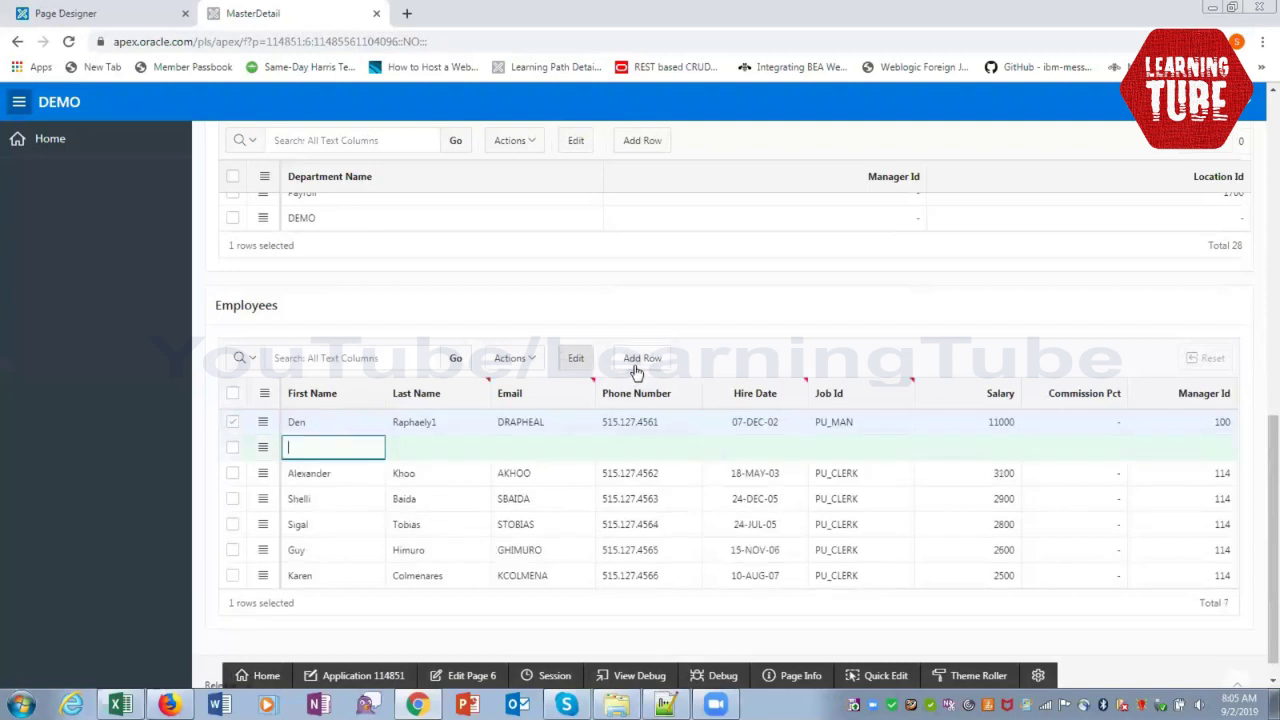
pyautogui.press('Tab')
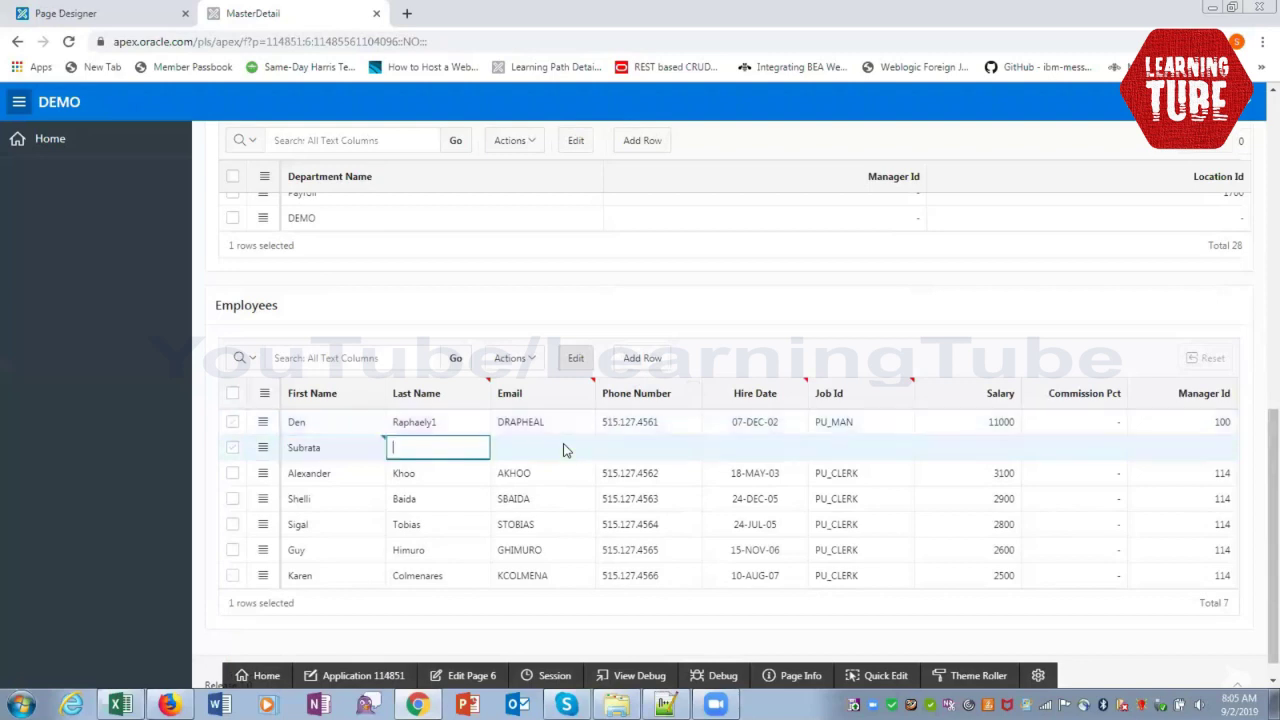
pyautogui.press('Tab')
pyautogui.write('SS')
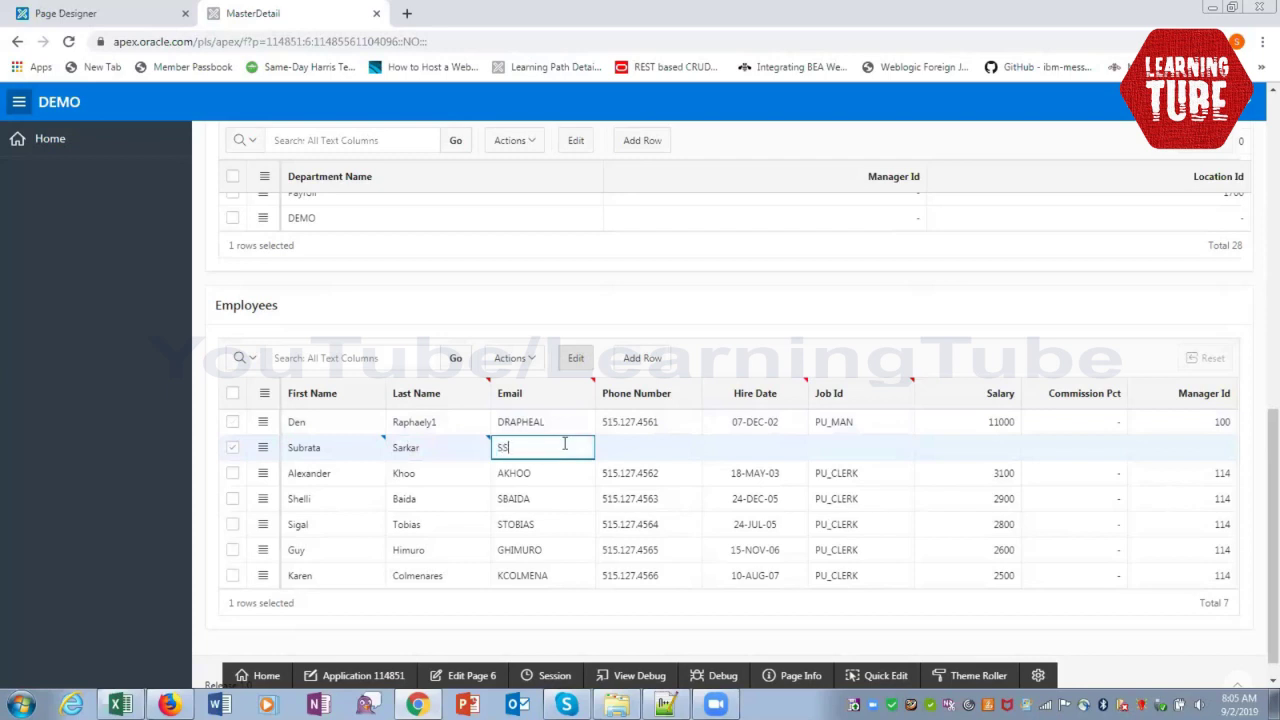
pyautogui.press('Tab')
pyautogui.write('1')
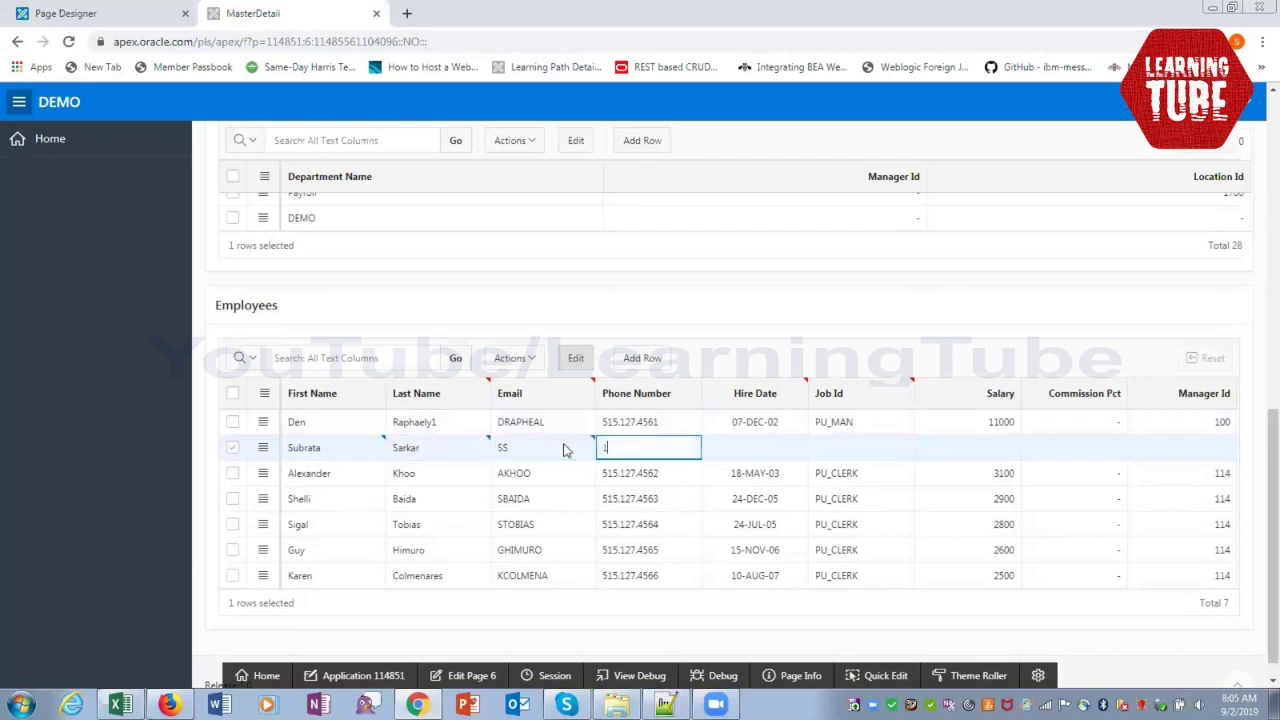
pyautogui.write('2345')
# Enter hire date 02-JAN-68, job PU_MAN, salary 20000 and manager 100, skipping commission
pyautogui.press('Tab')
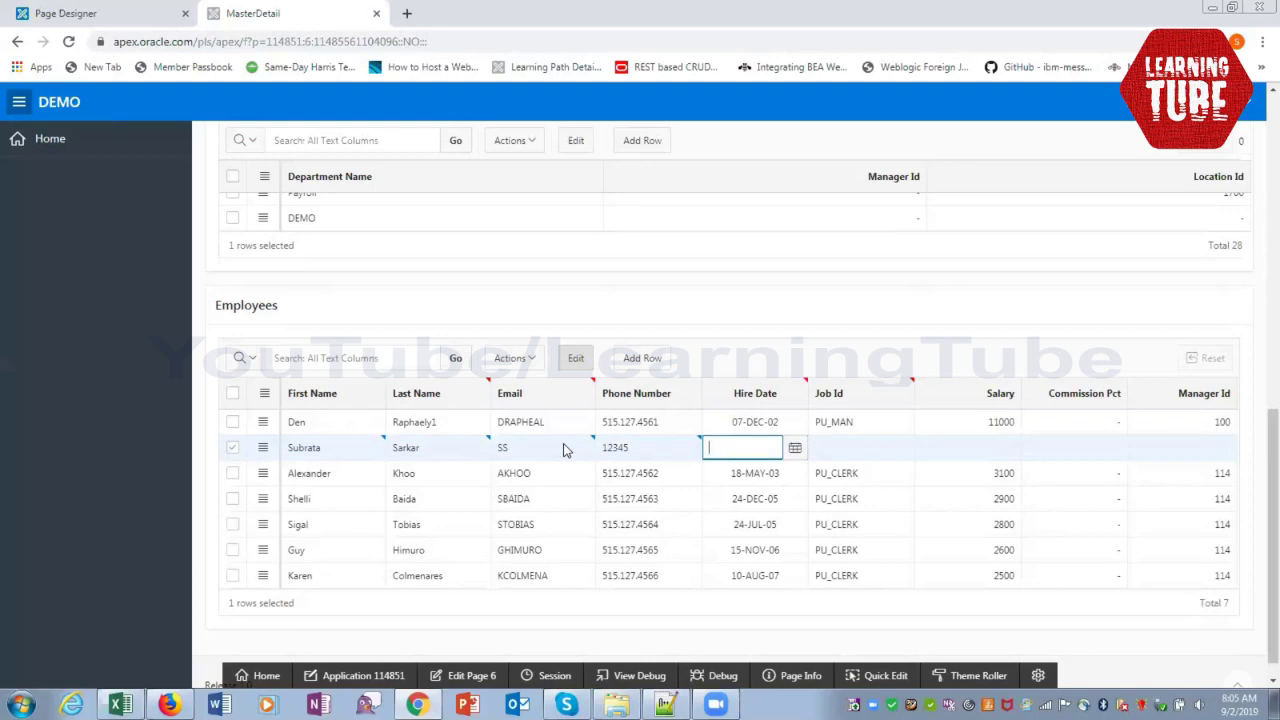
pyautogui.write('02-JAN-68')
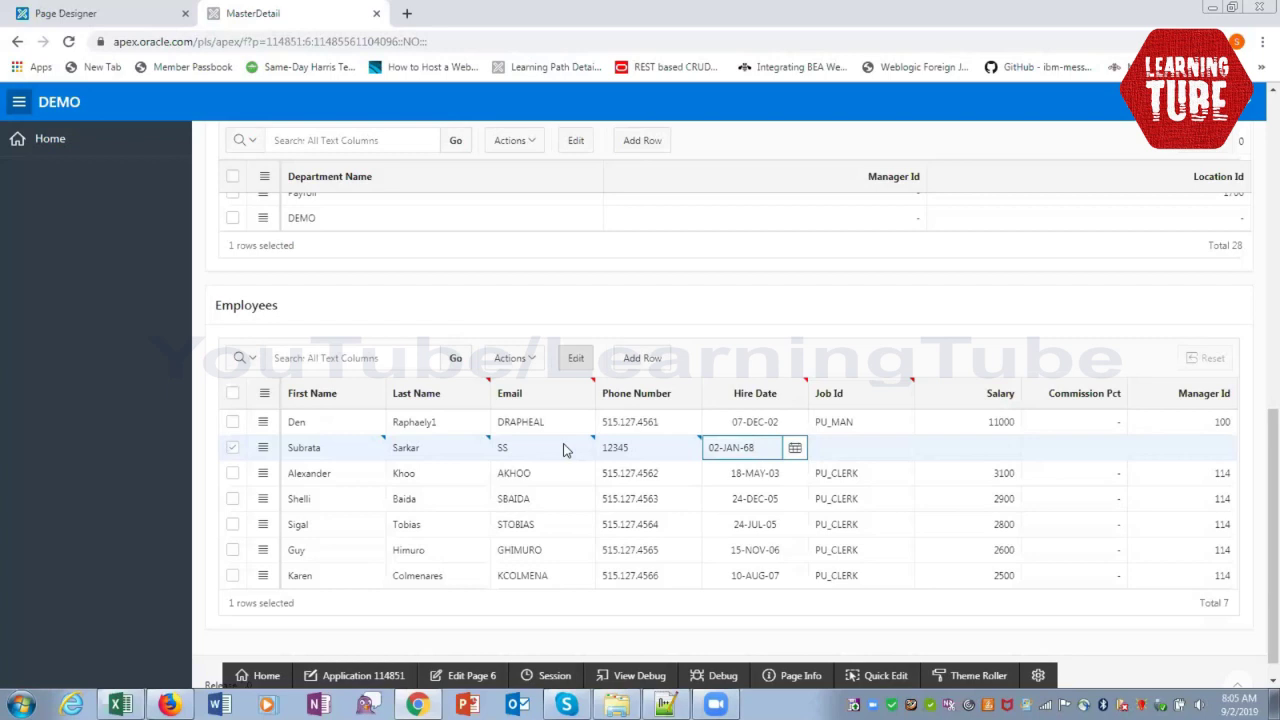
pyautogui.press('Tab')
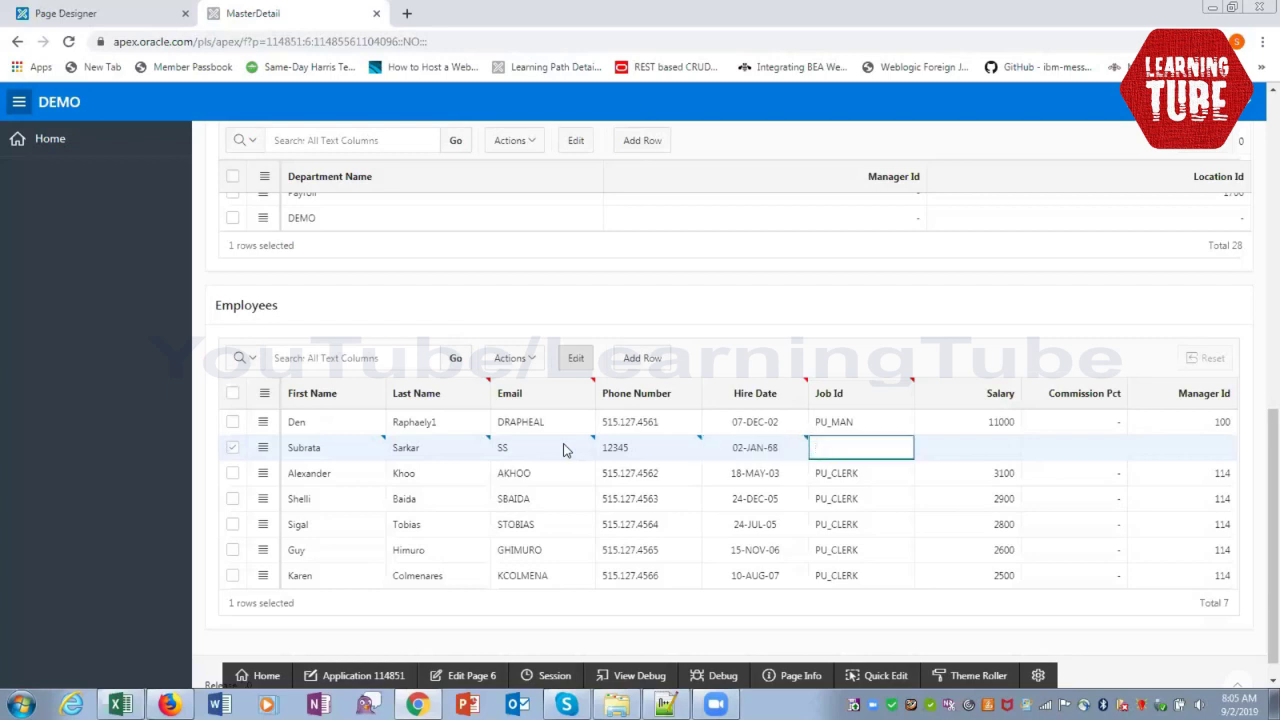
pyautogui.write('PU_MAN')
pyautogui.press('Tab')
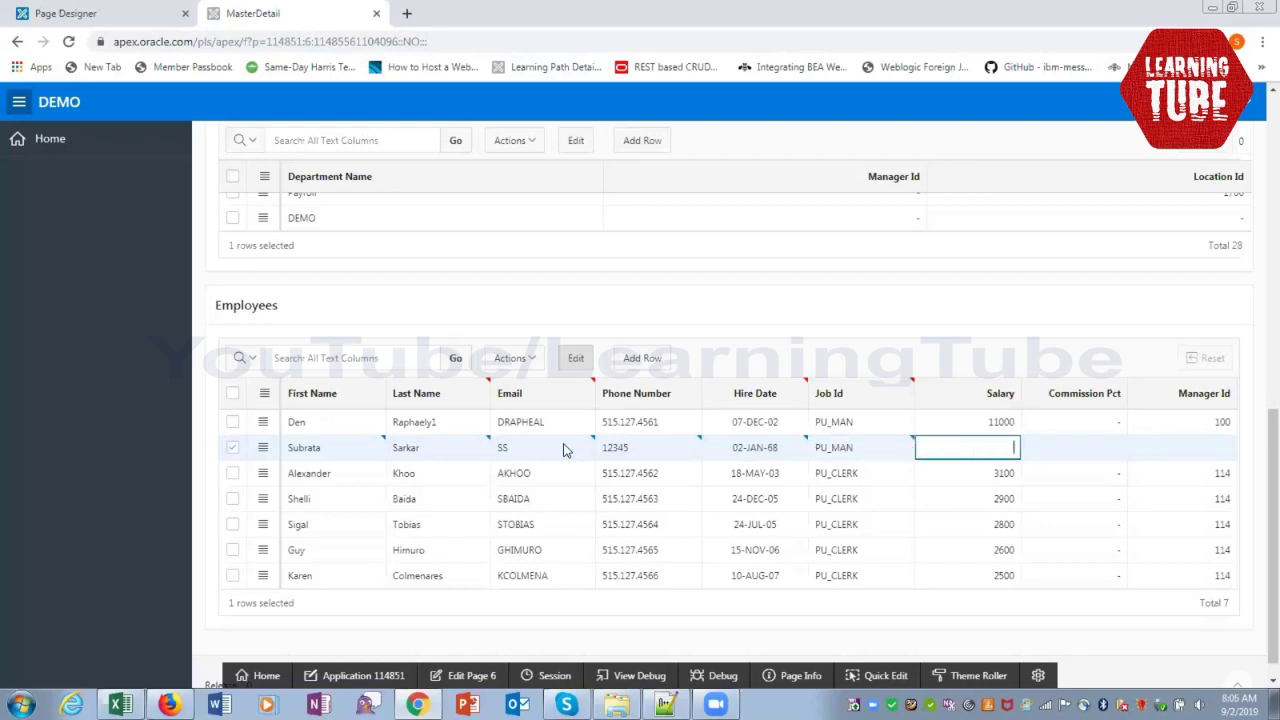
pyautogui.write('20000')
pyautogui.press('Tab')
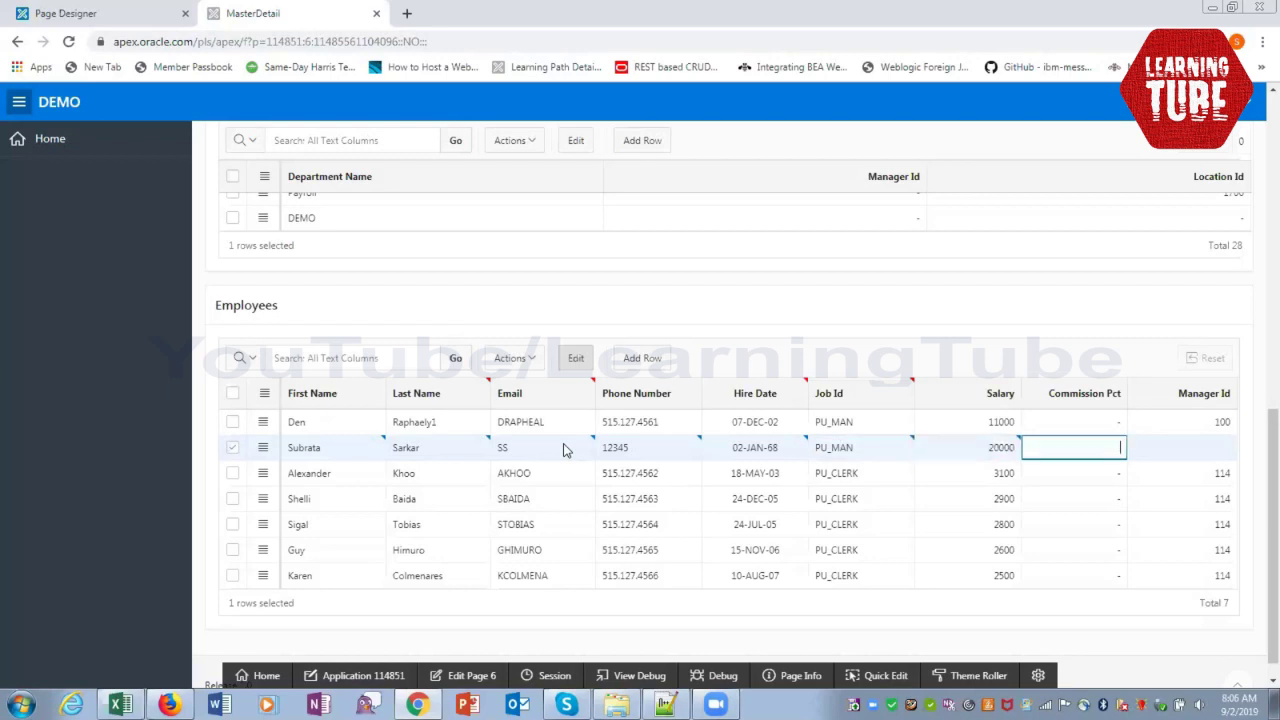
pyautogui.press('Tab')
pyautogui.write('100')
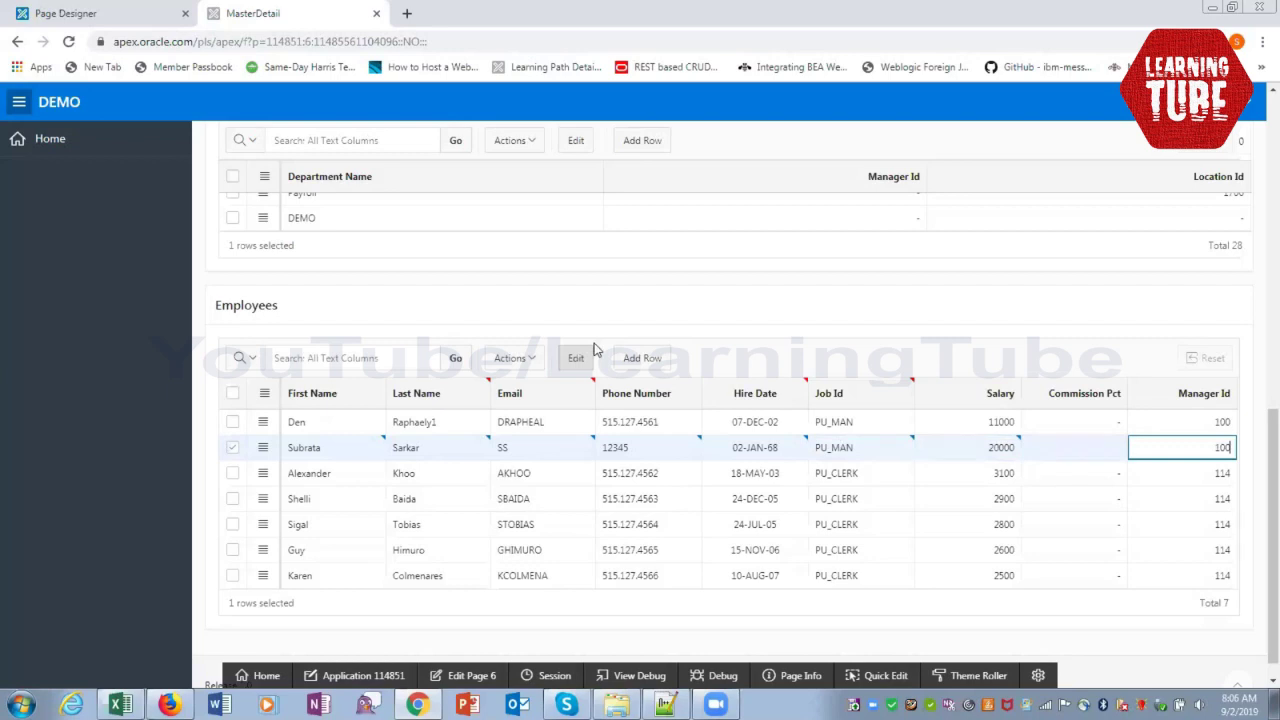
pyautogui.scroll(10, 594, 349)
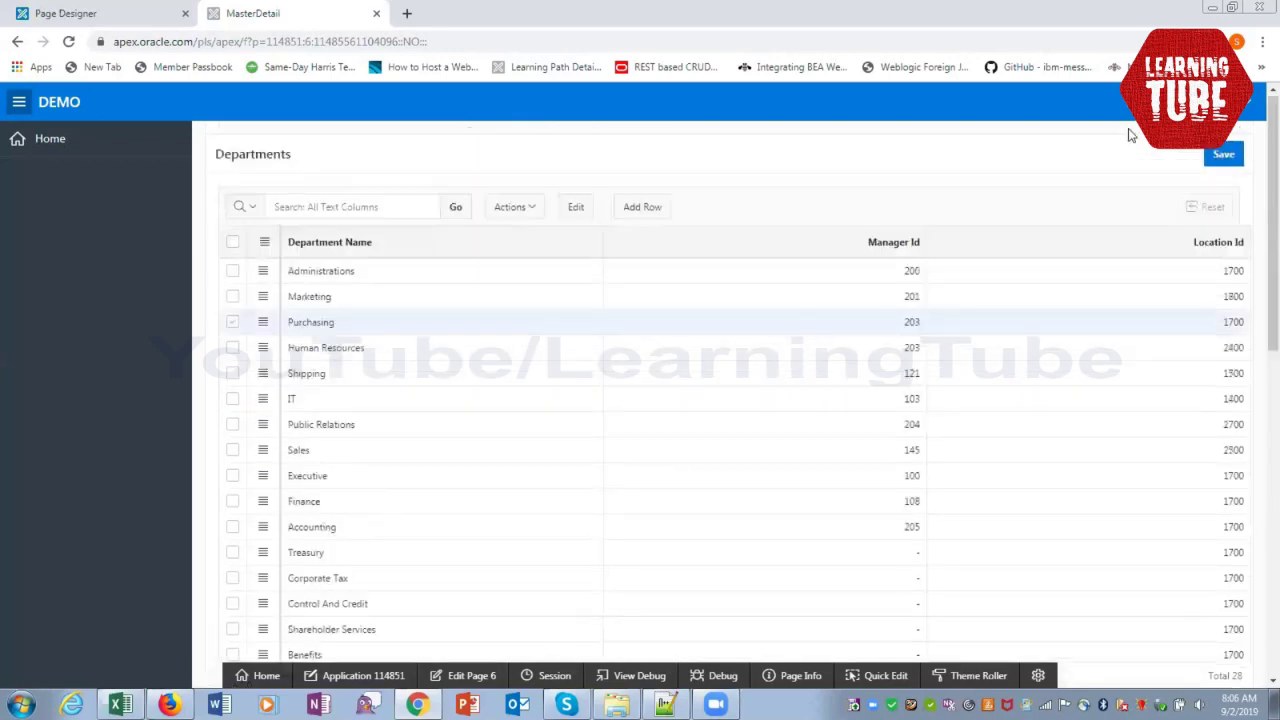
# Save the new employee, then reselect Purchasing and check its seven employees
pyautogui.click(1224, 154)
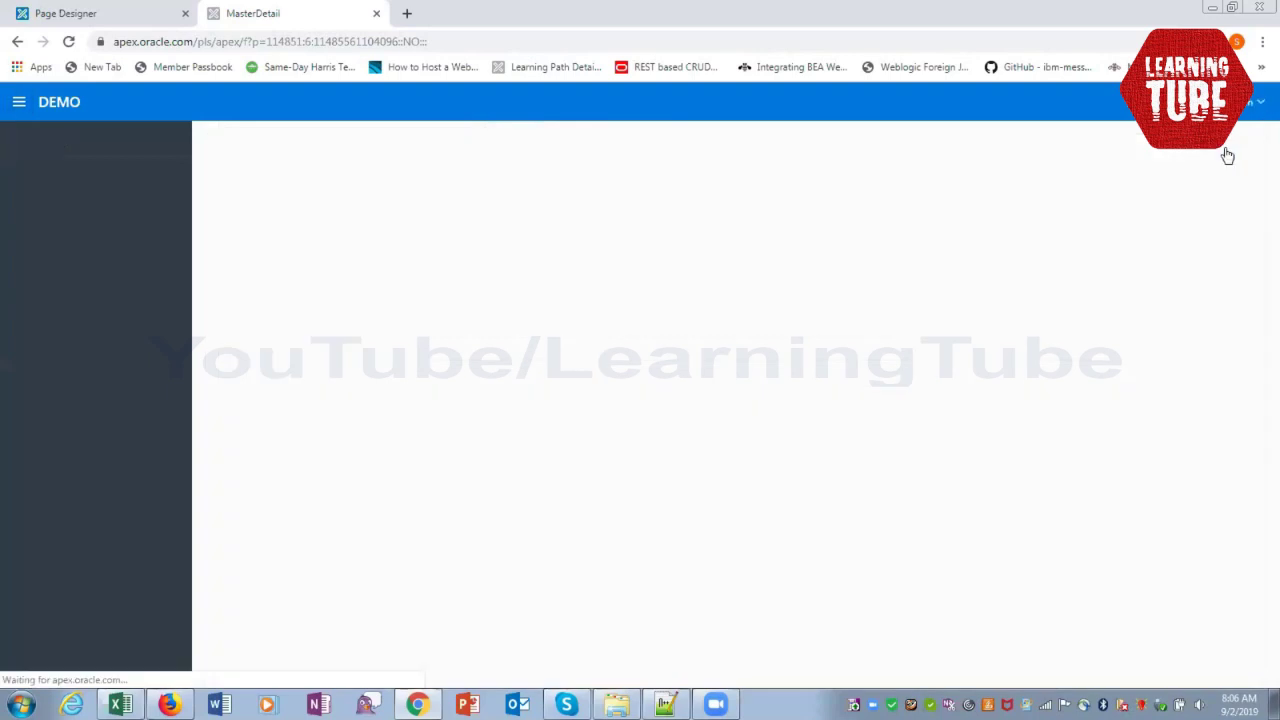
pyautogui.click(470, 330)
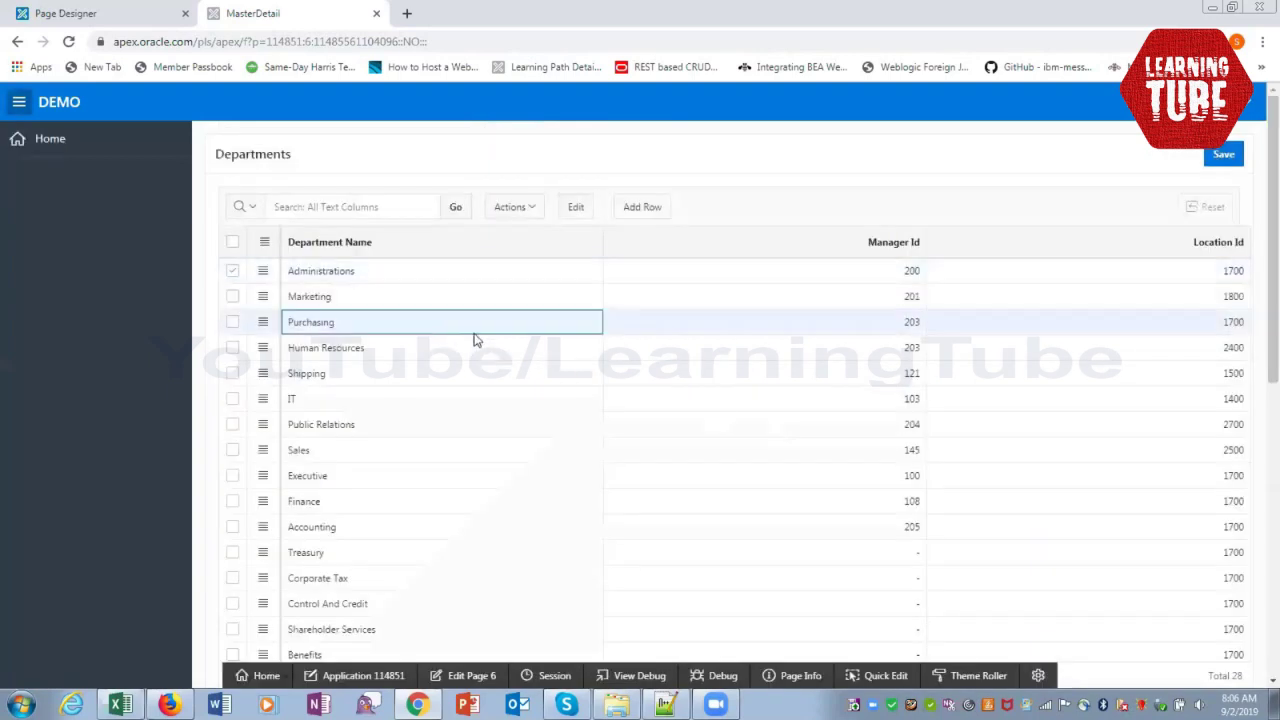
pyautogui.scroll(-10, 667, 388)
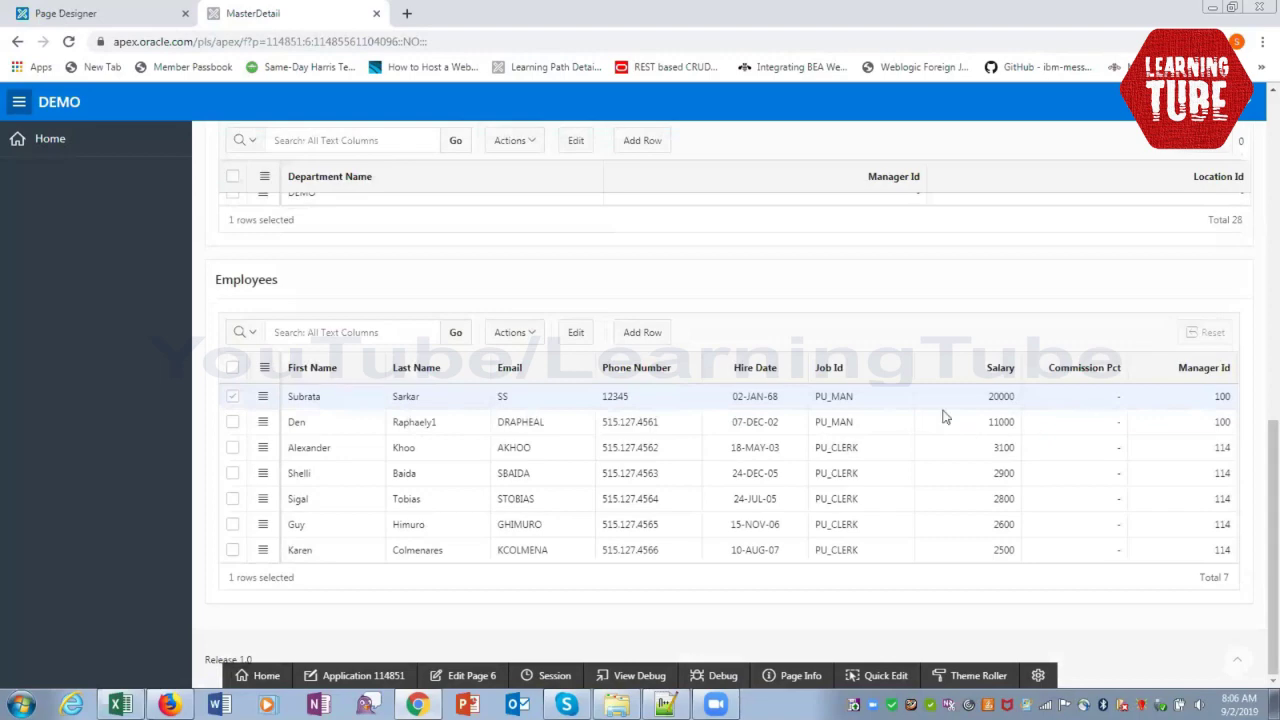
pyautogui.scroll(5, 980, 449)
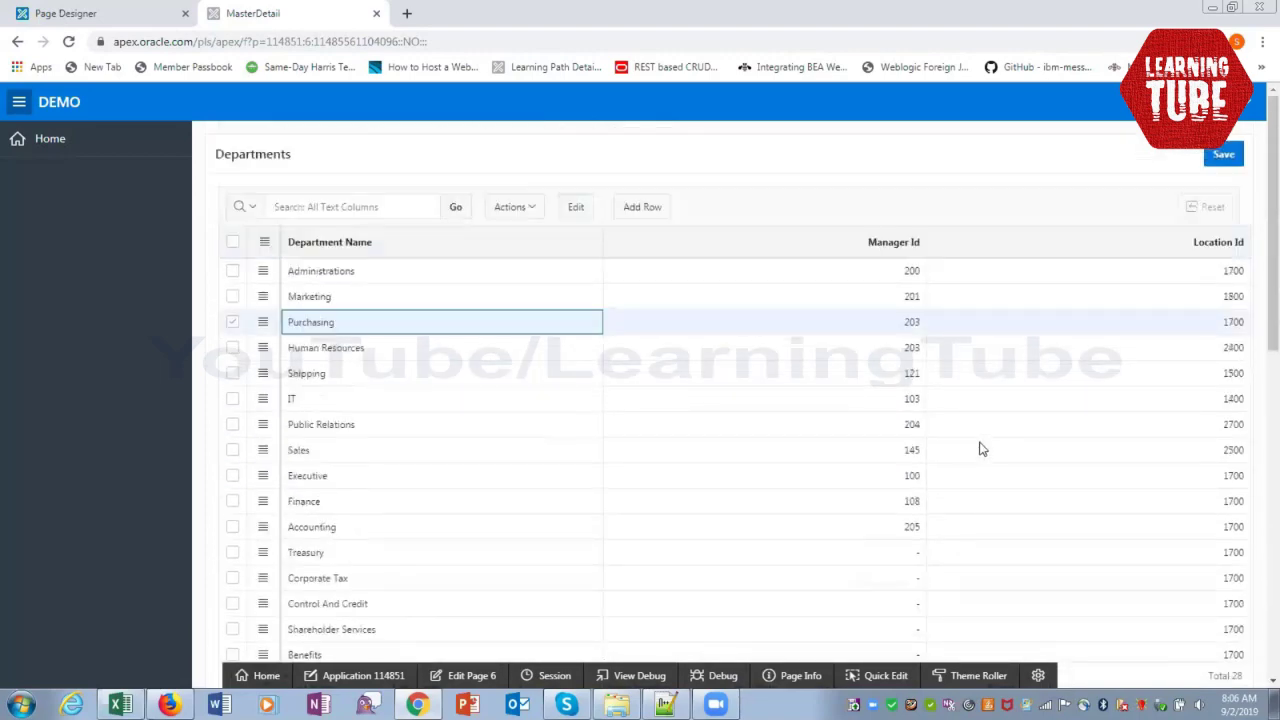
pyautogui.scroll(-6, 980, 449)
pyautogui.scroll(8, 980, 449)
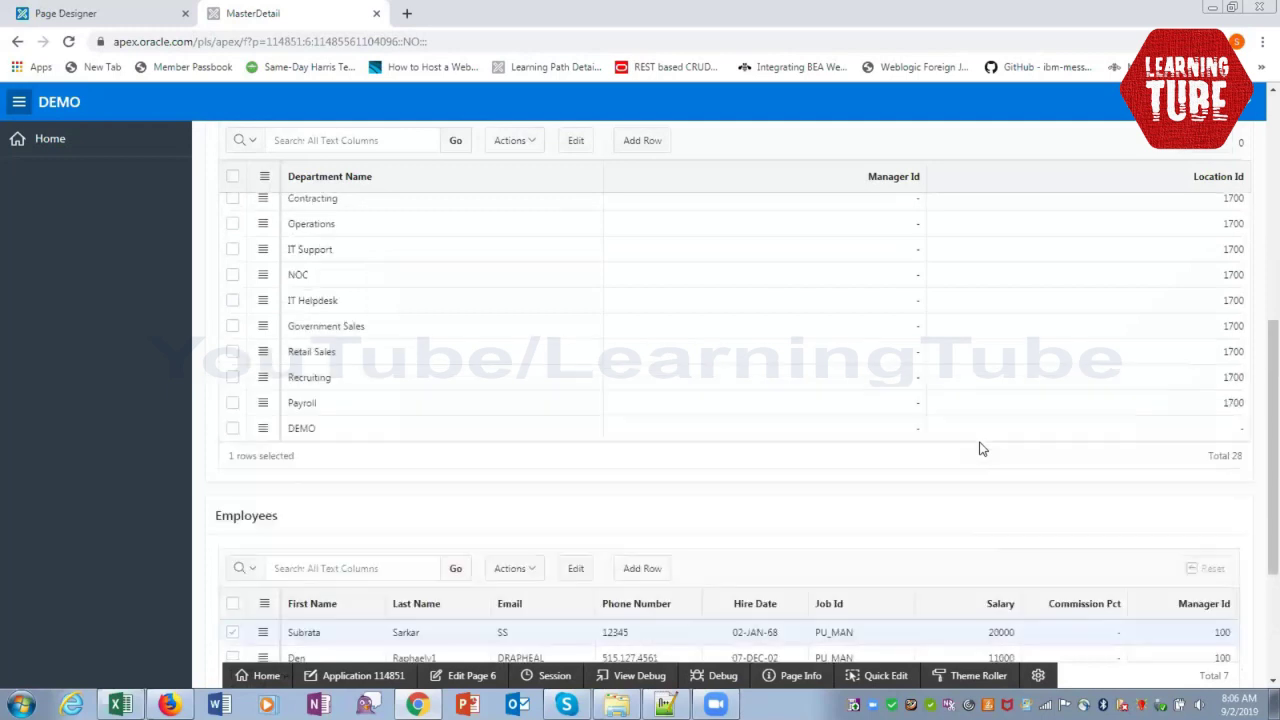
pyautogui.scroll(1, 982, 449)
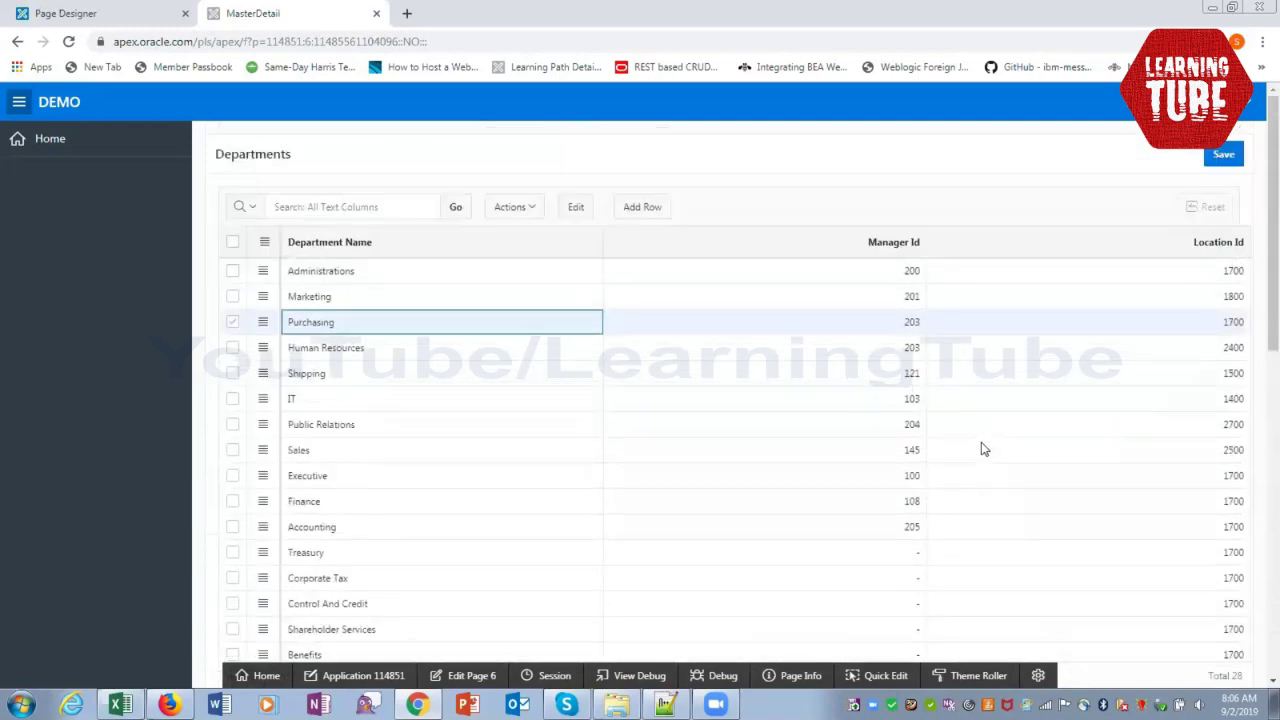
# Add and save department MasterDetail with Manager Id 200 and Location Id 1700
pyautogui.click(636, 209)
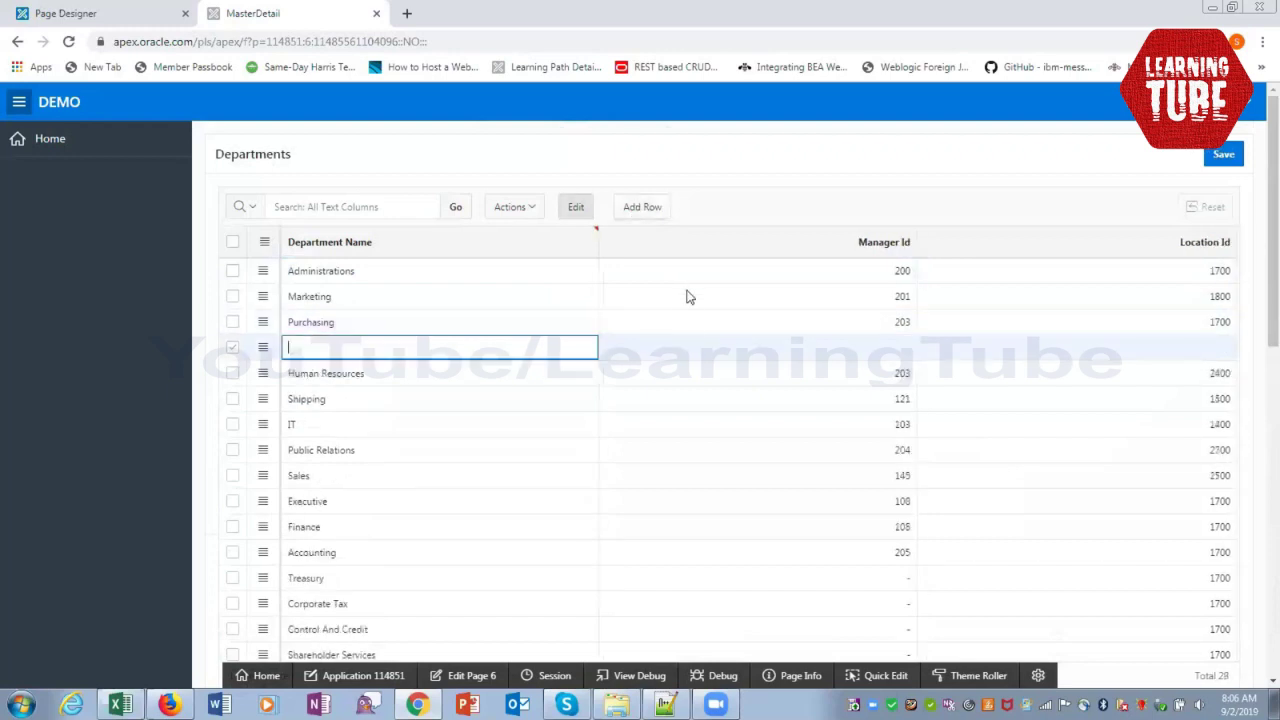
pyautogui.scroll(-5, 623, 442)
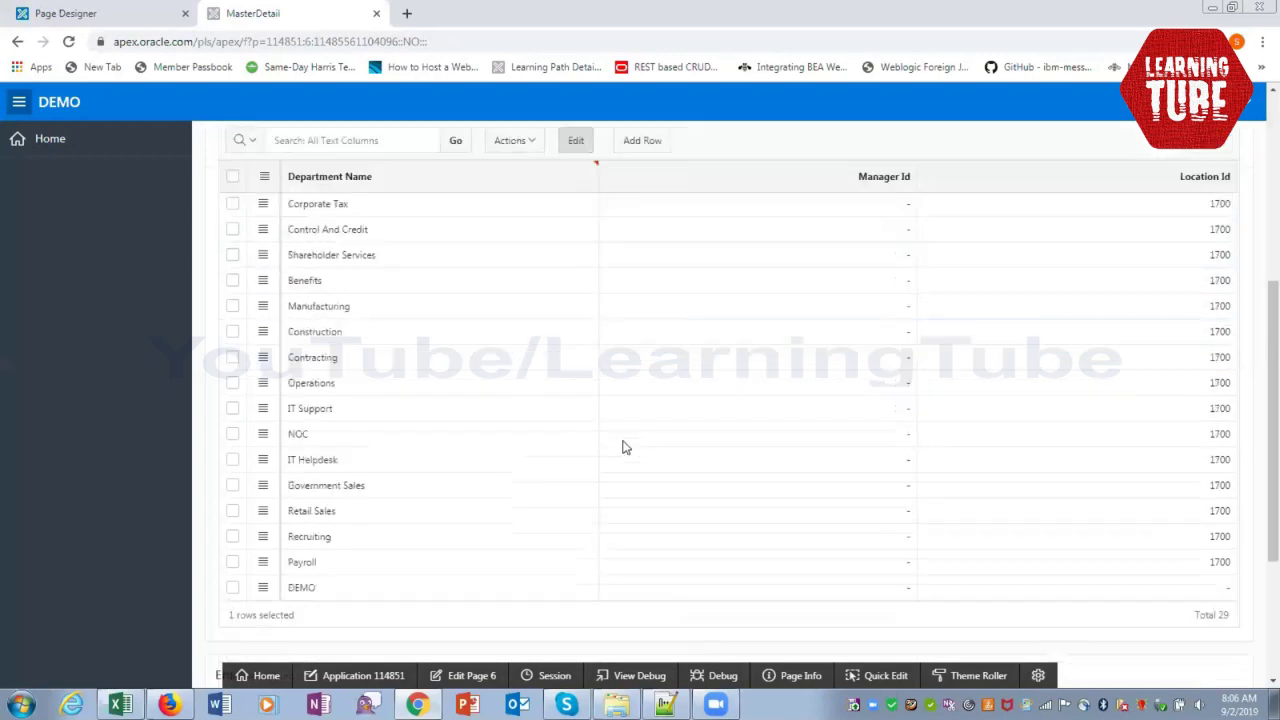
pyautogui.scroll(5, 624, 440)
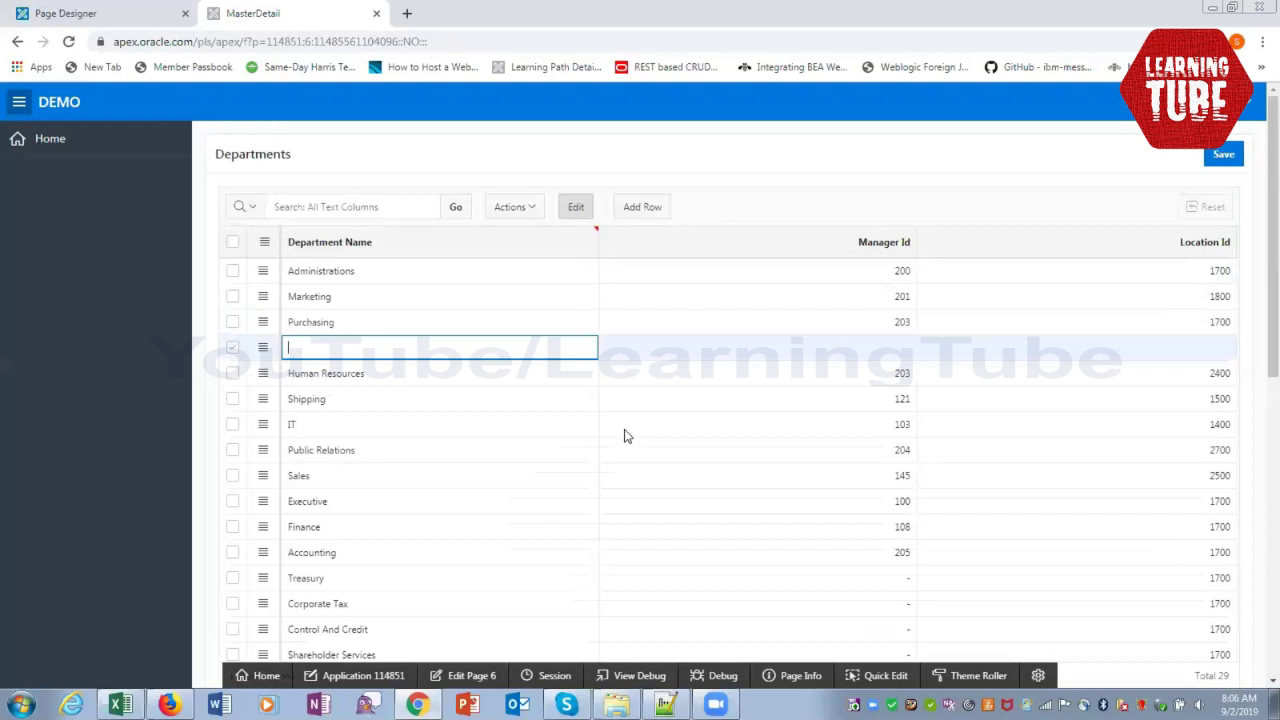
pyautogui.write('MasterDetails')
pyautogui.press('BackSpace')
pyautogui.press('Tab')
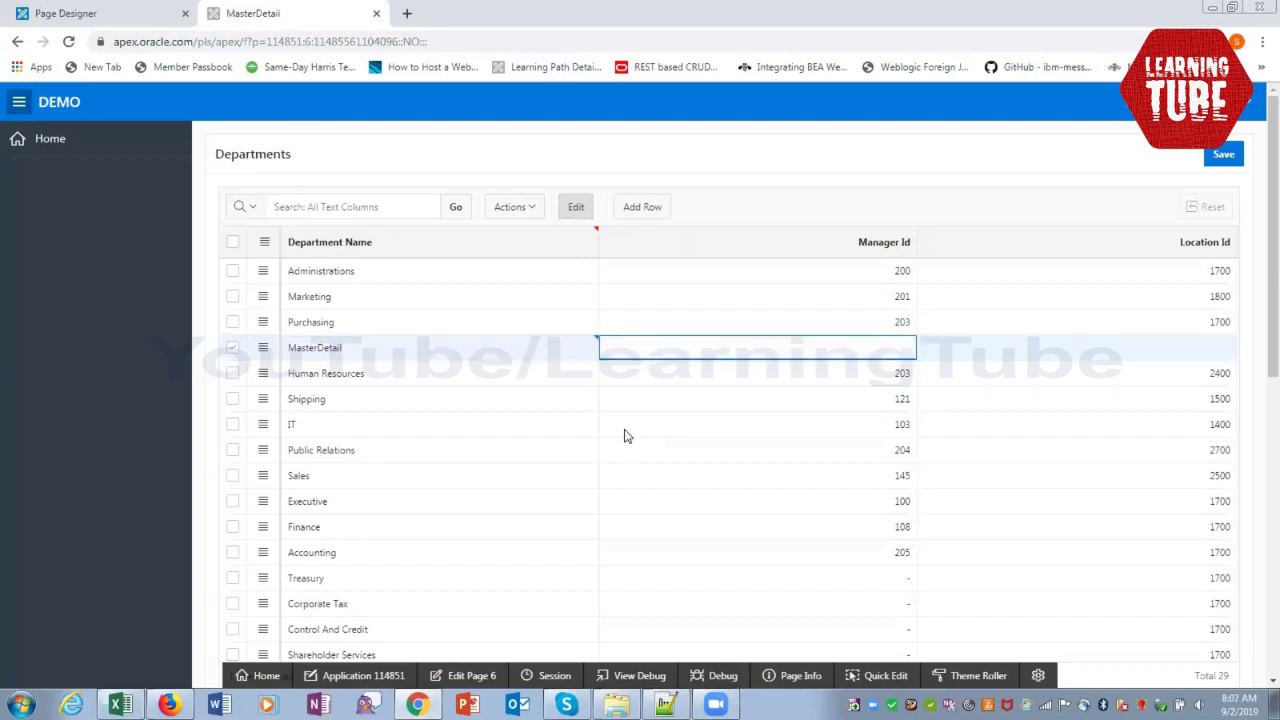
pyautogui.write('200')
pyautogui.press('Tab')
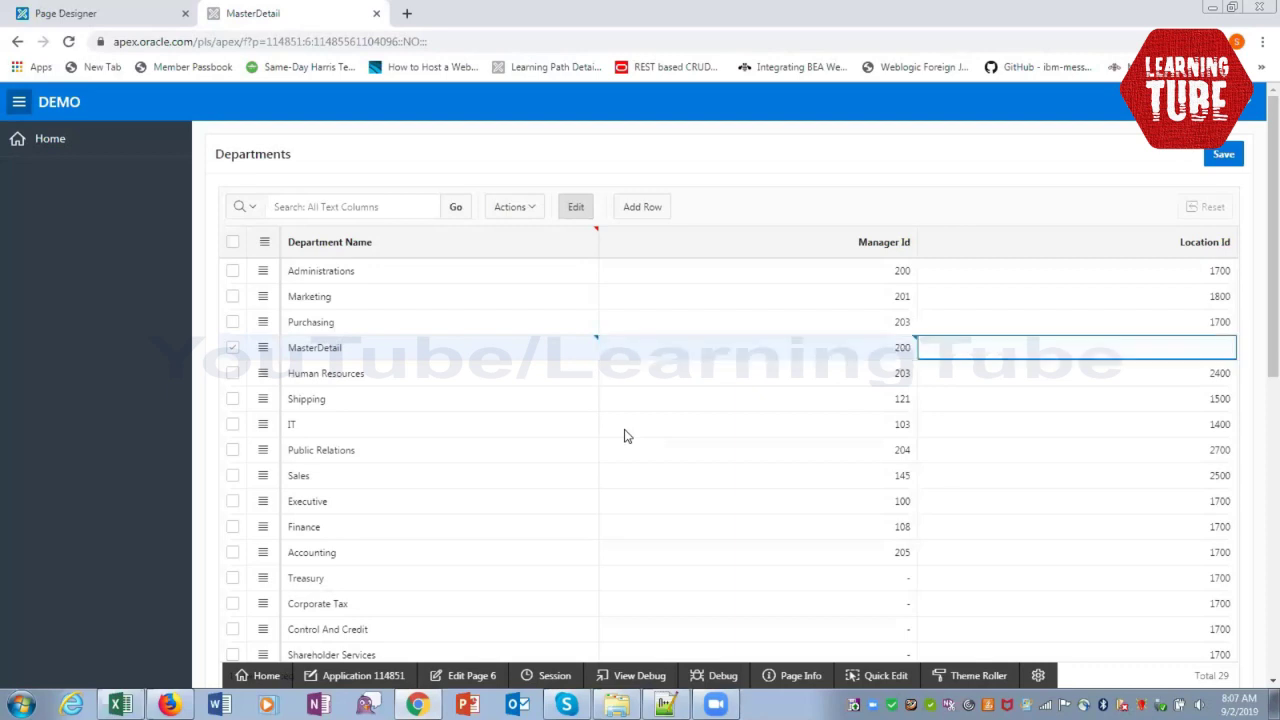
pyautogui.write('1700')
pyautogui.click(1233, 156)
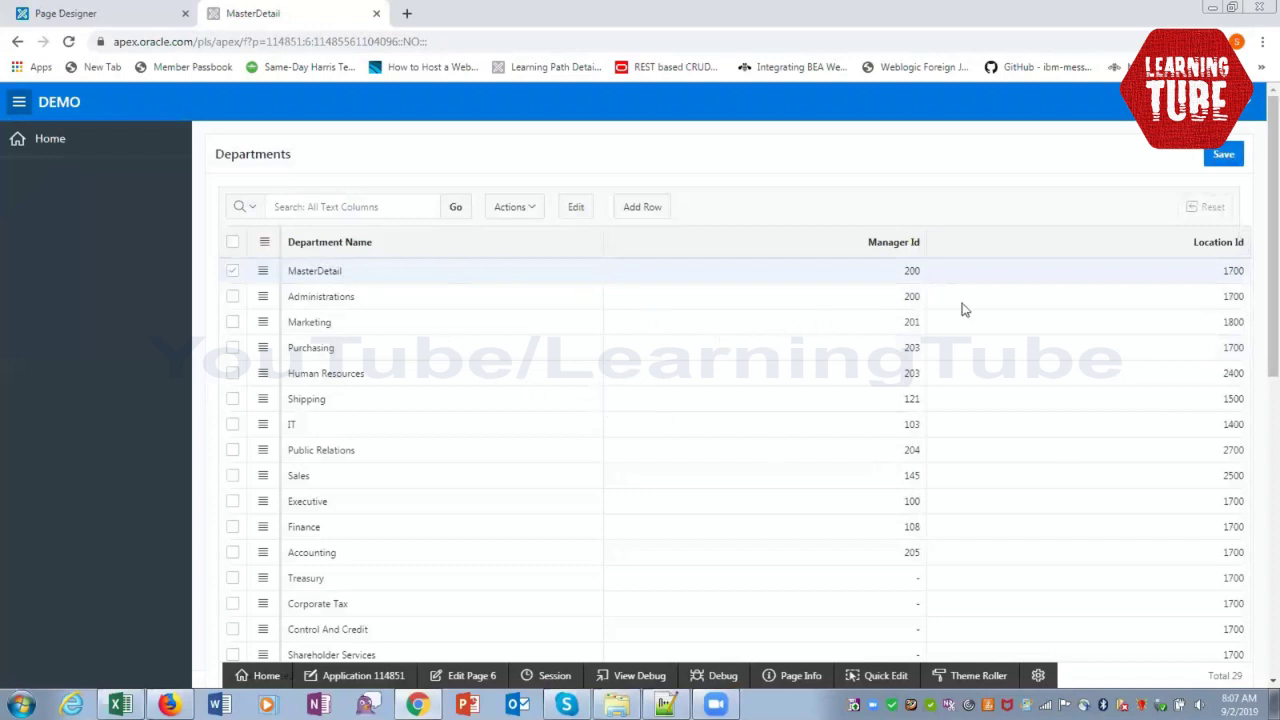
# Check MasterDetail's empty Employees grid, then bring the APEX_Syllabus Excel workbook forward
pyautogui.scroll(-6, 1005, 432)
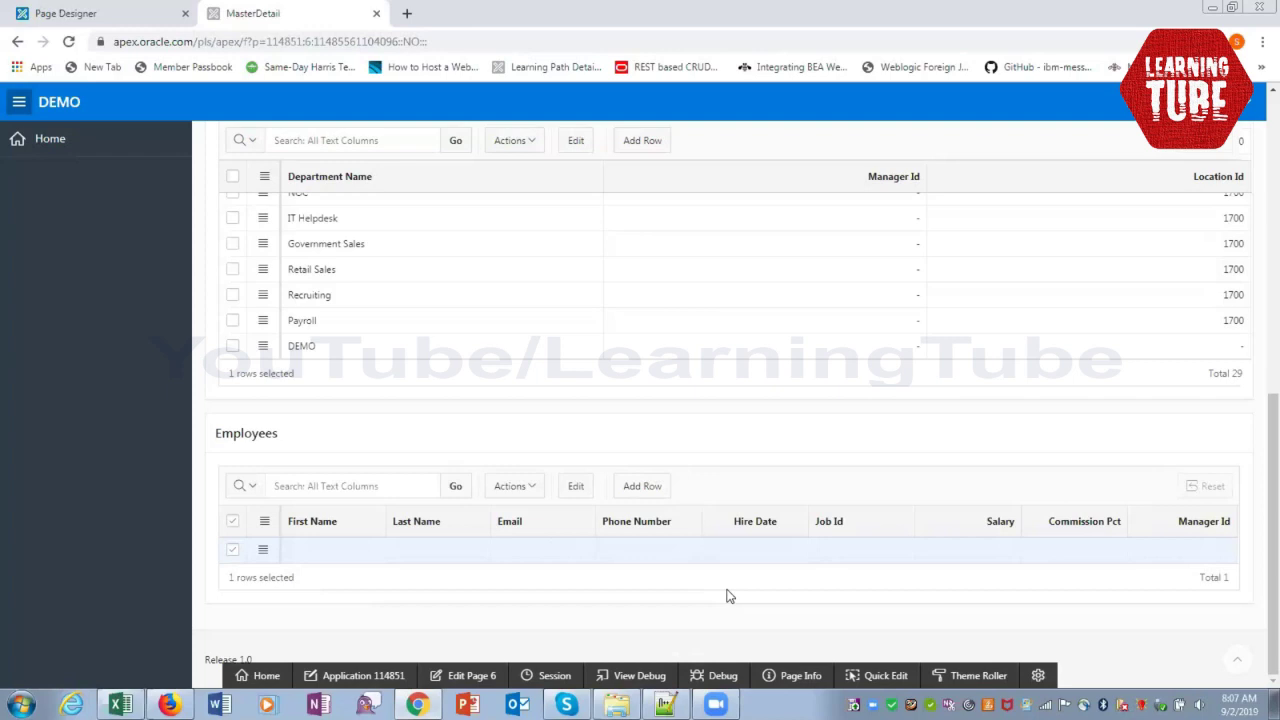
pyautogui.scroll(10, 727, 596)
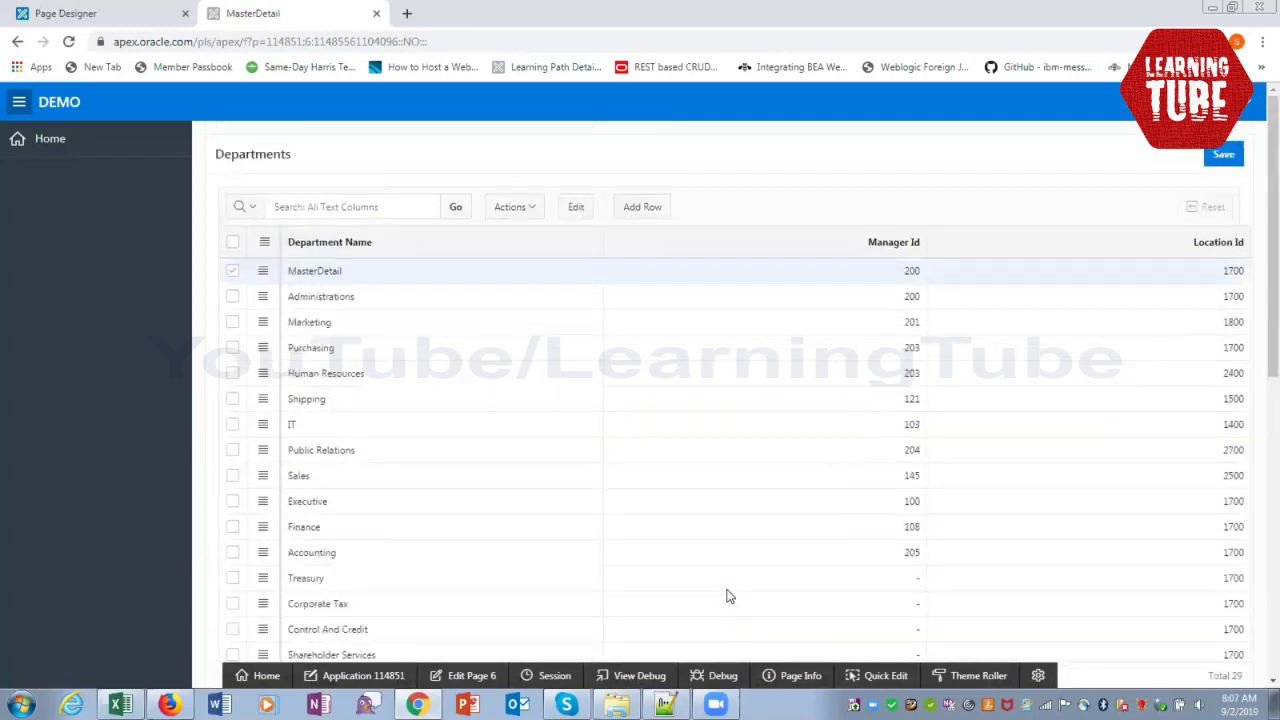
pyautogui.scroll(-10, 727, 596)
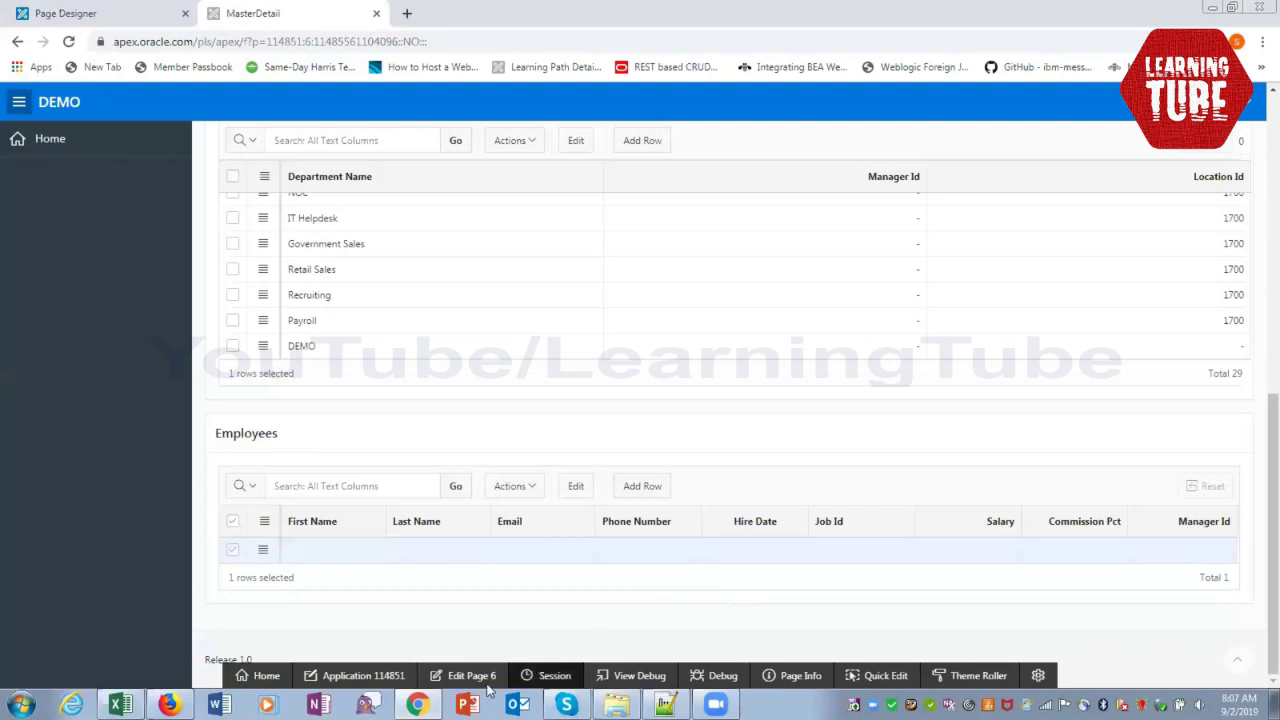
pyautogui.click(188, 592)
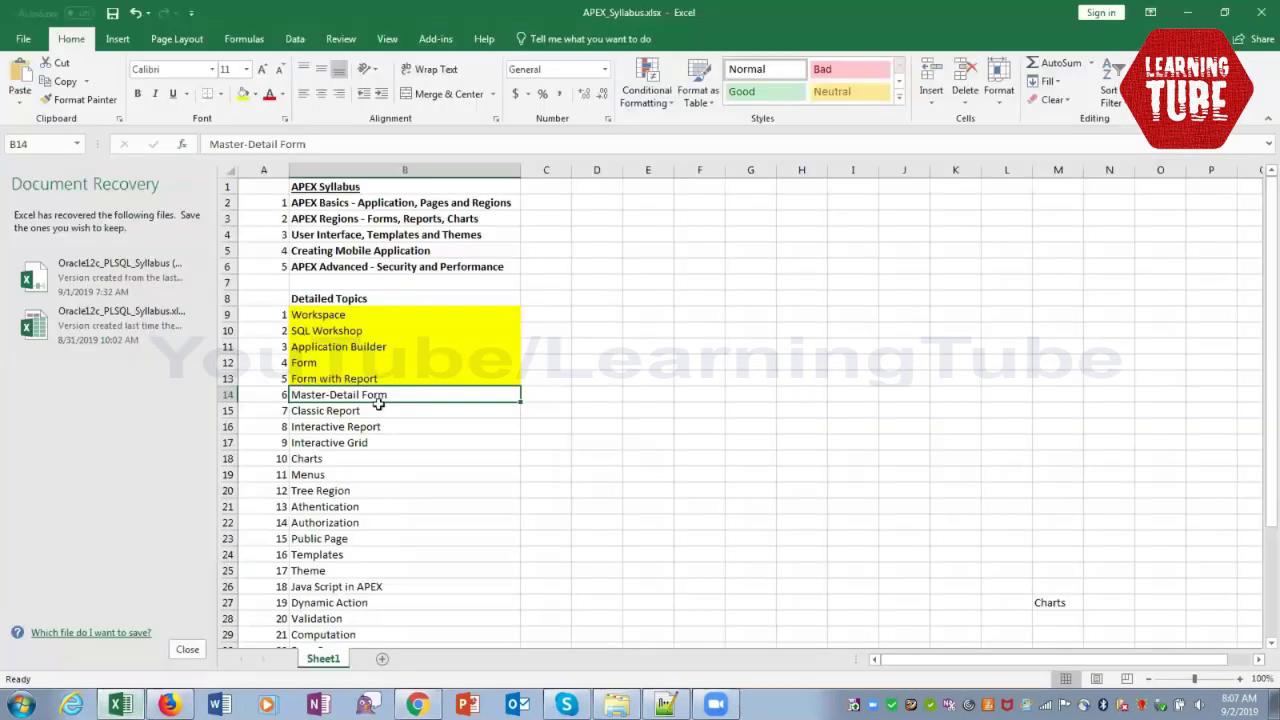
# Fill the Master-Detail Form topic cell yellow and return to the APEX page
pyautogui.click(242, 94)
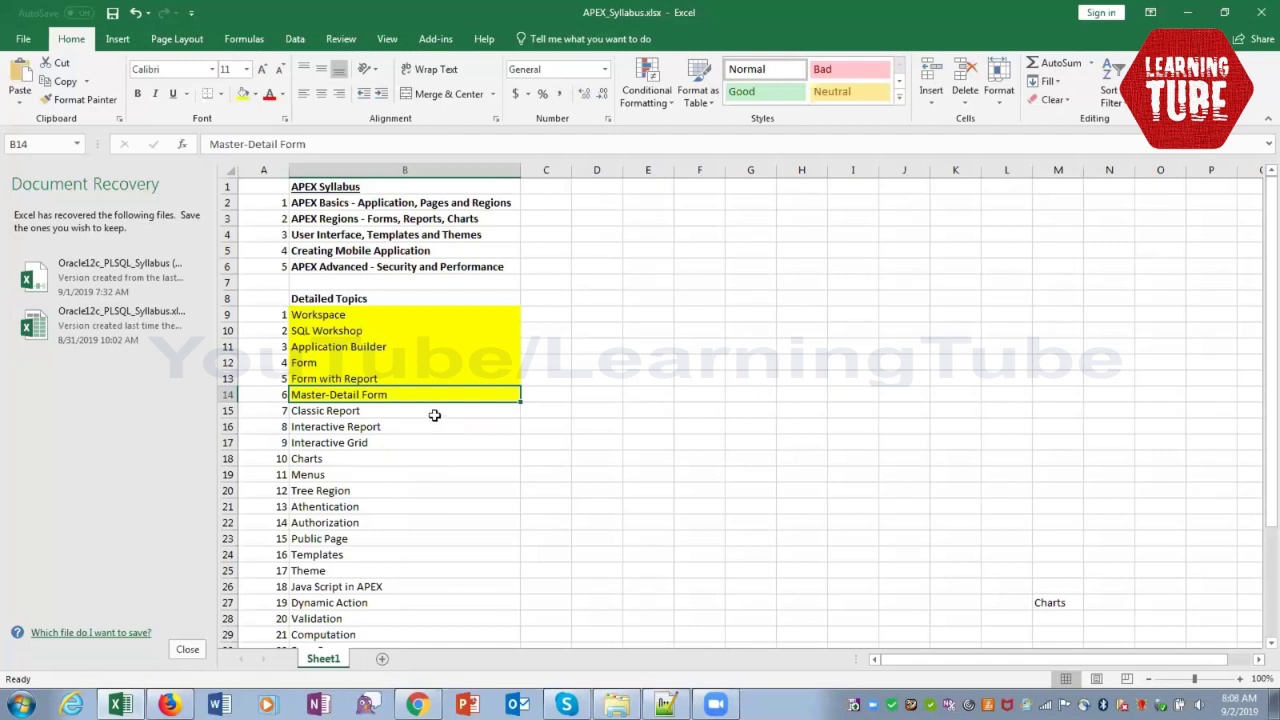
pyautogui.click(434, 415)
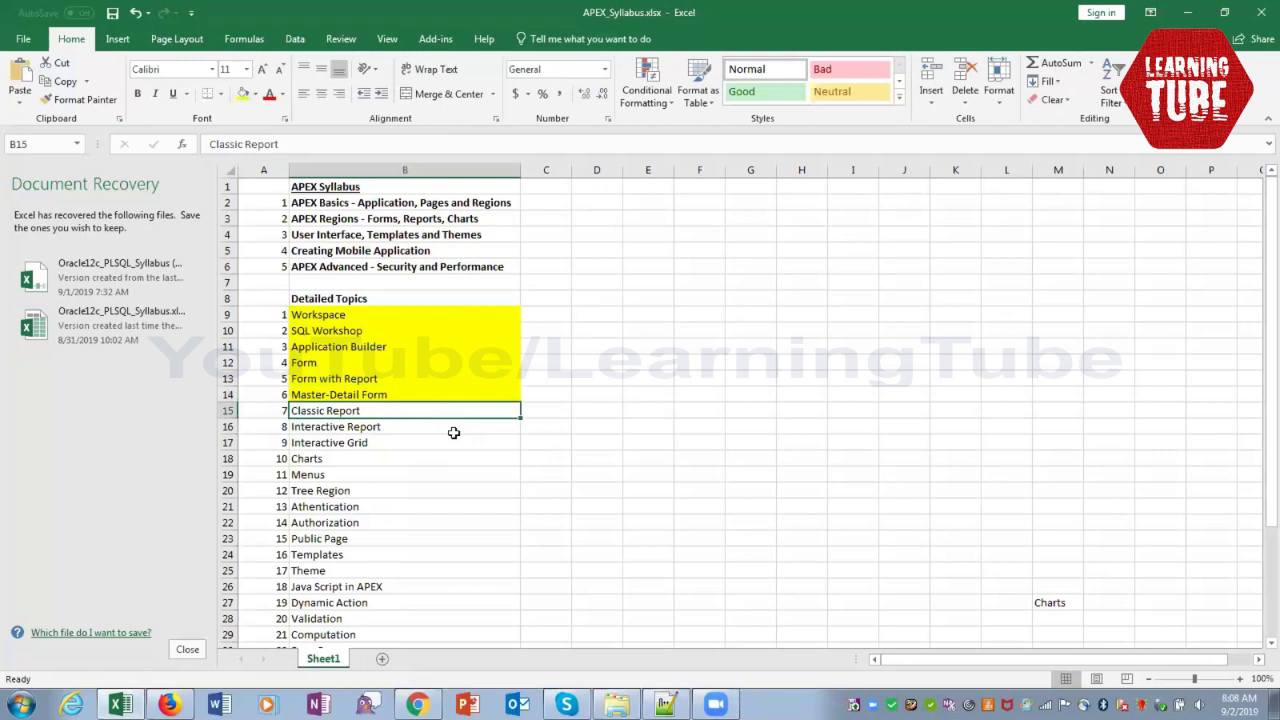
pyautogui.click(1186, 13)
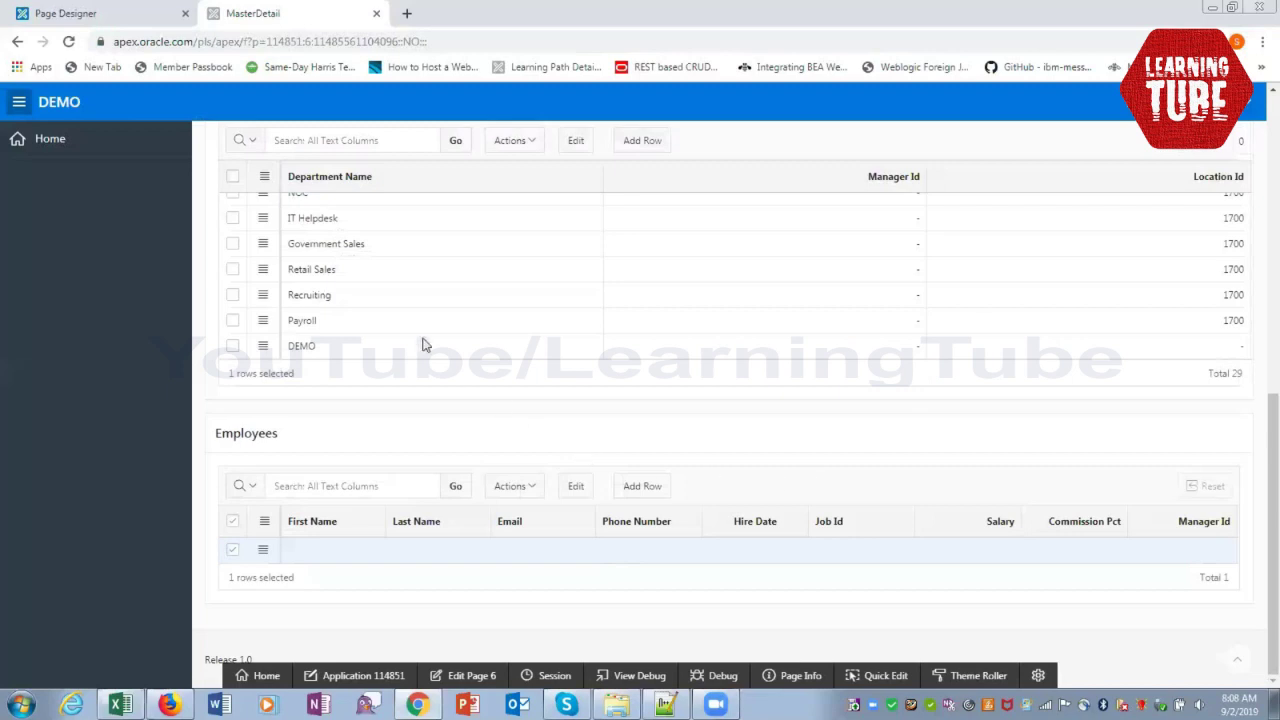
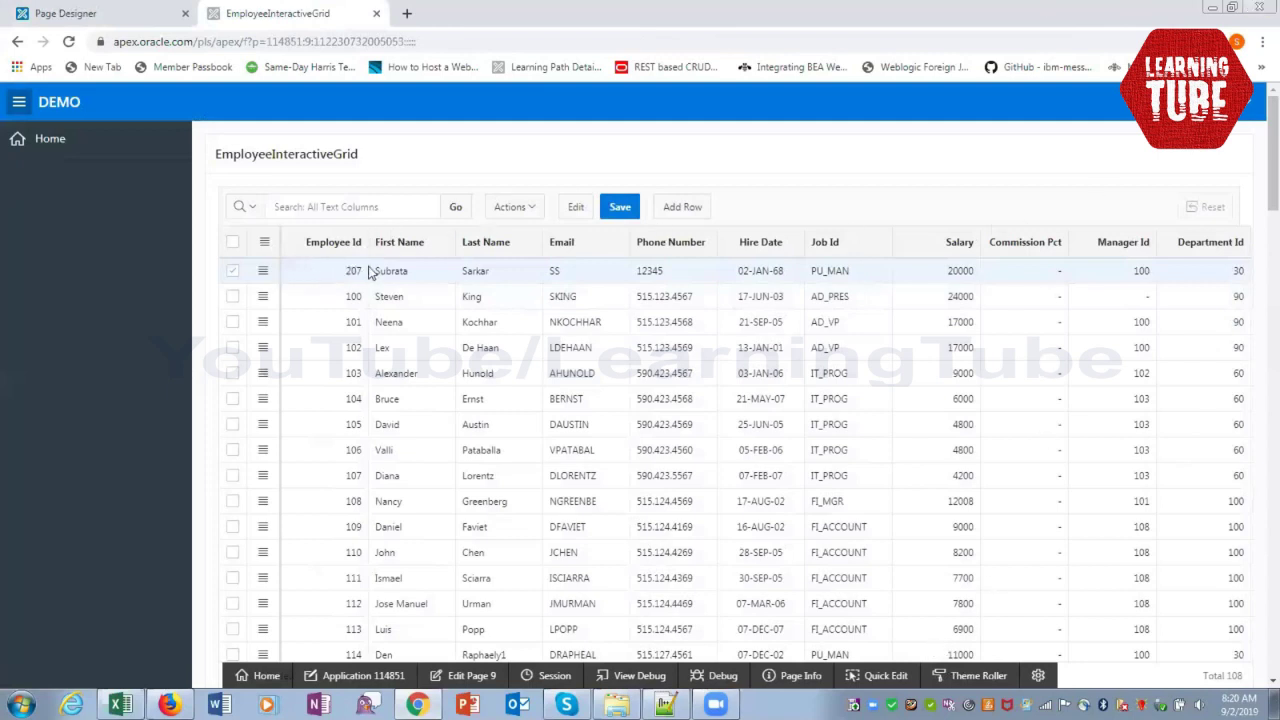
# Delete employee 207's row from the grid and save the change
pyautogui.rightClick(257, 277)
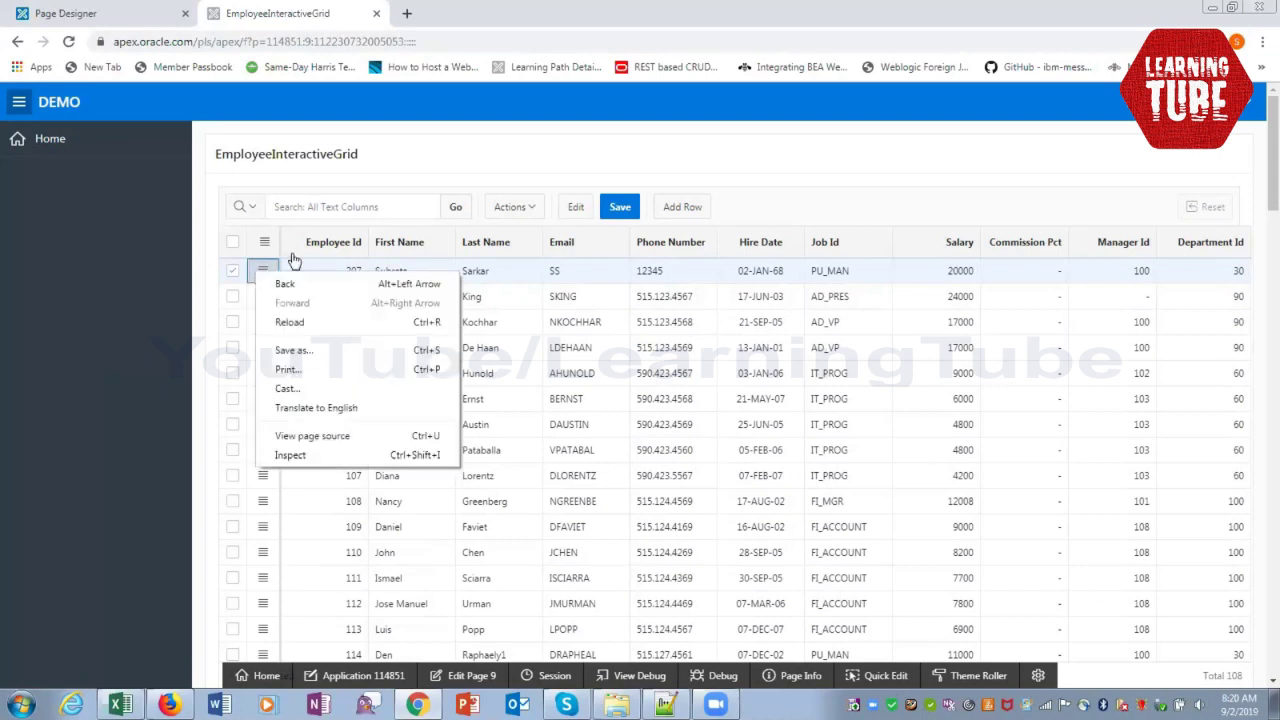
pyautogui.click(292, 256)
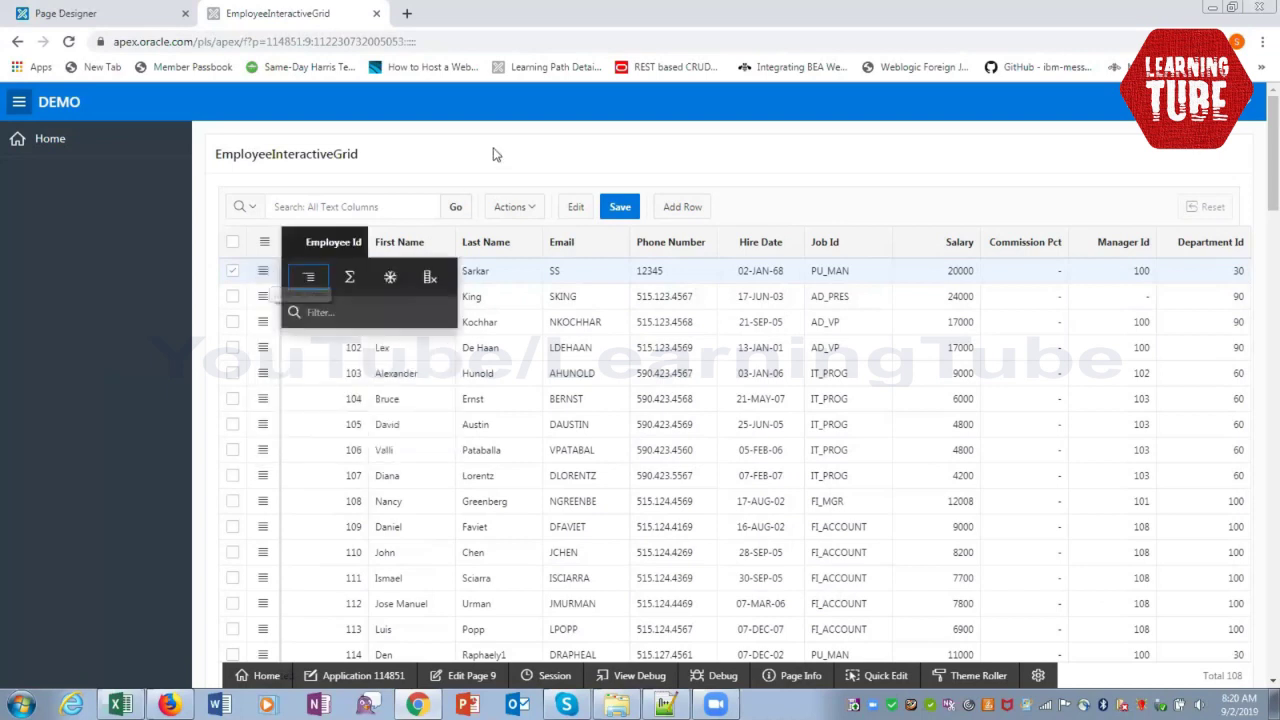
pyautogui.click(491, 160)
pyautogui.click(263, 275)
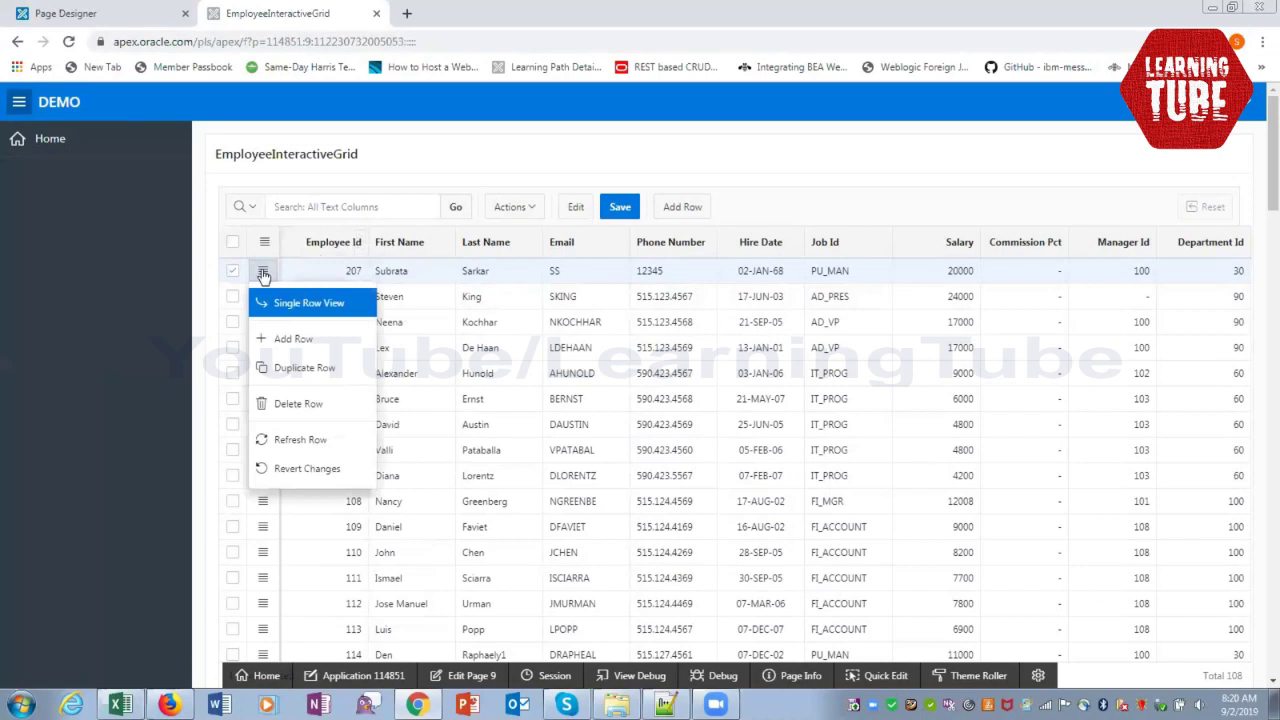
pyautogui.click(295, 405)
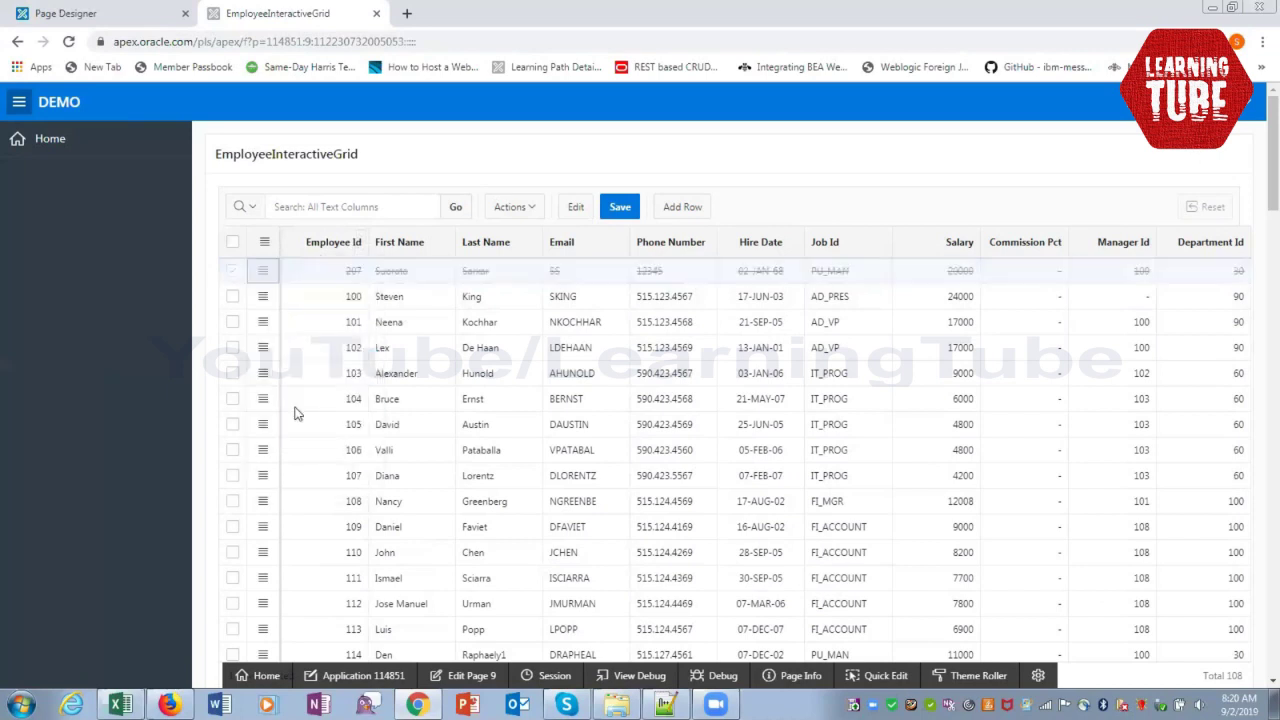
pyautogui.click(619, 207)
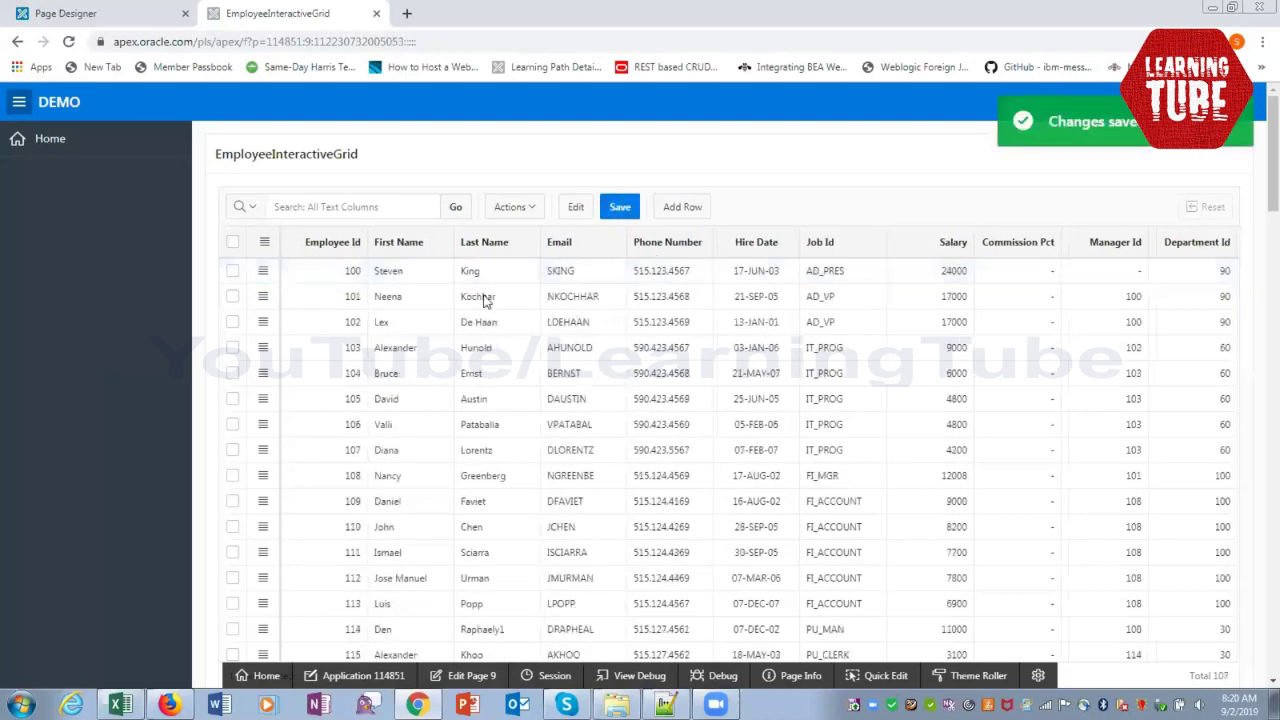
# Add a new empty employee row, then select the Interactive Report topic in the syllabus sheet
pyautogui.click(680, 210)
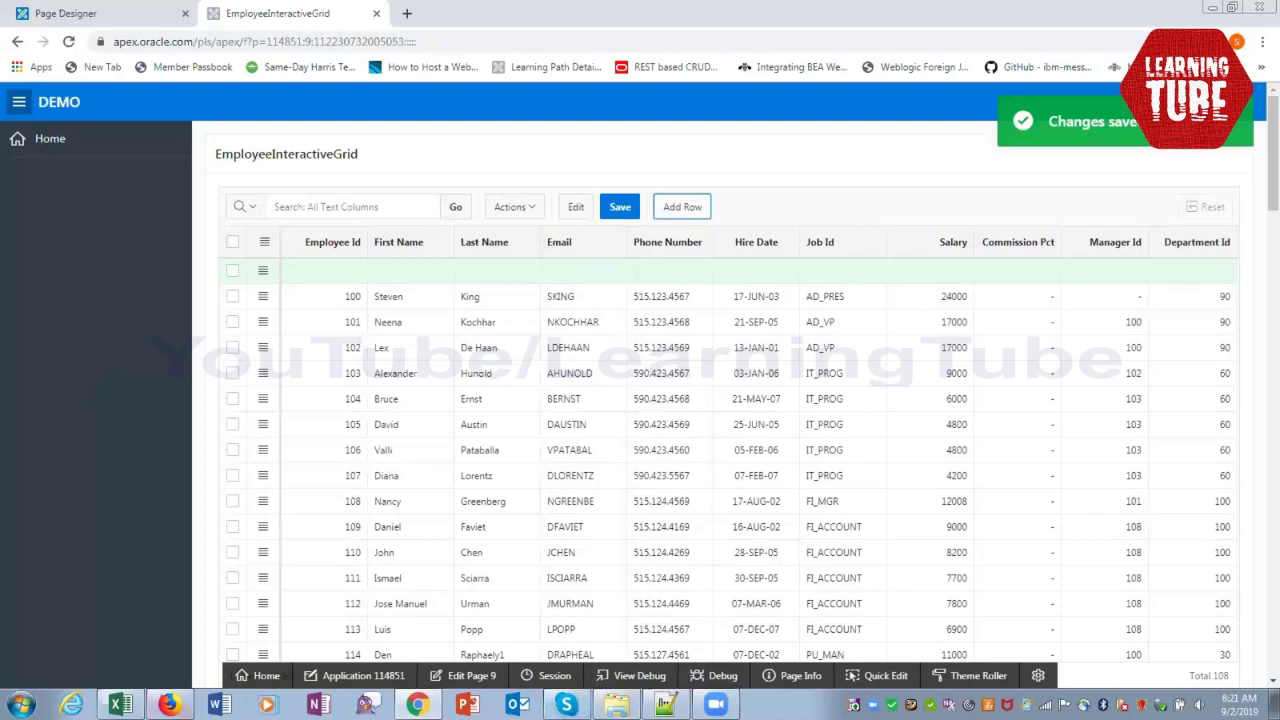
pyautogui.click(120, 705)
pyautogui.click(385, 426)
# Fill the Interactive Report and Interactive Grid topic cells (B16, B17) yellow
pyautogui.click(243, 93)
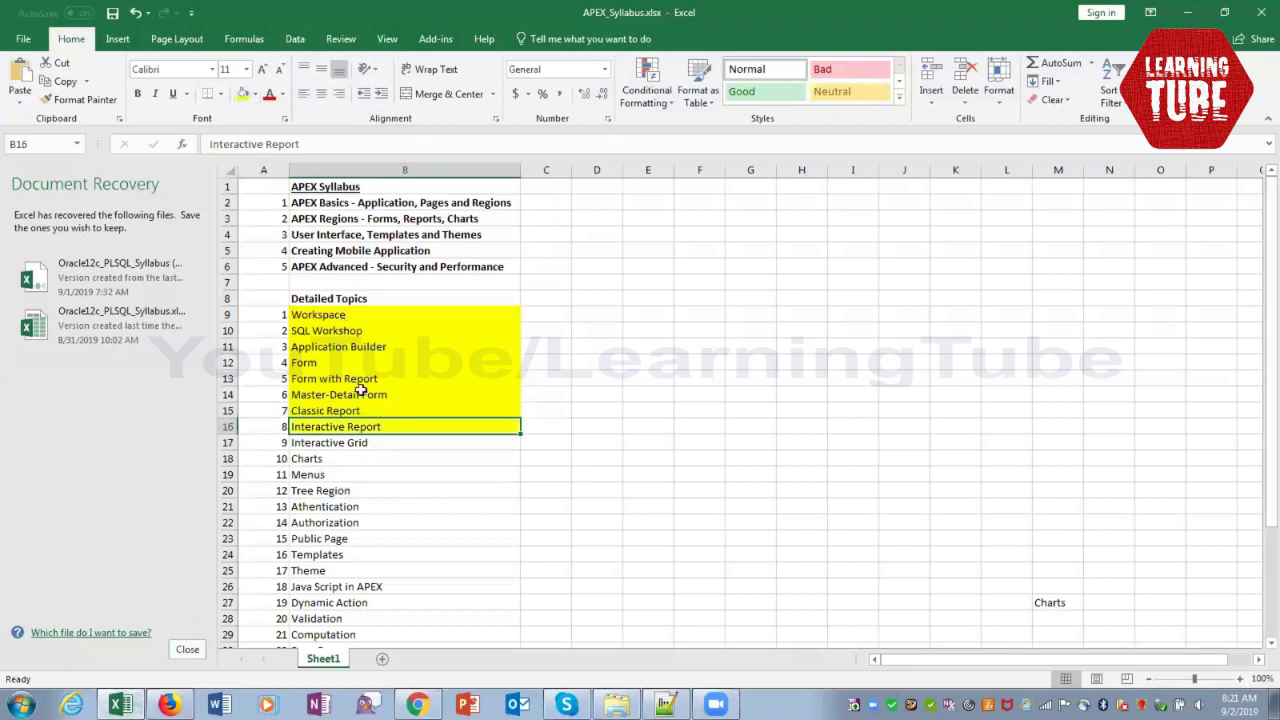
pyautogui.click(383, 442)
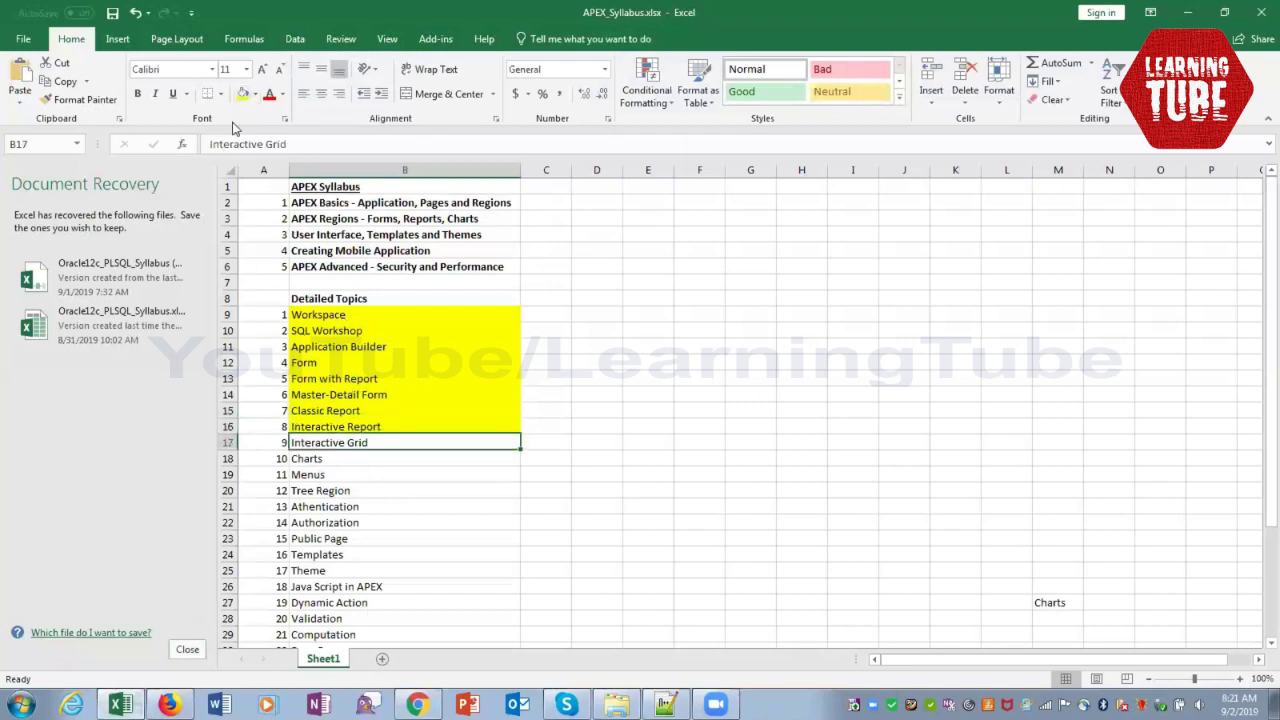
pyautogui.click(243, 93)
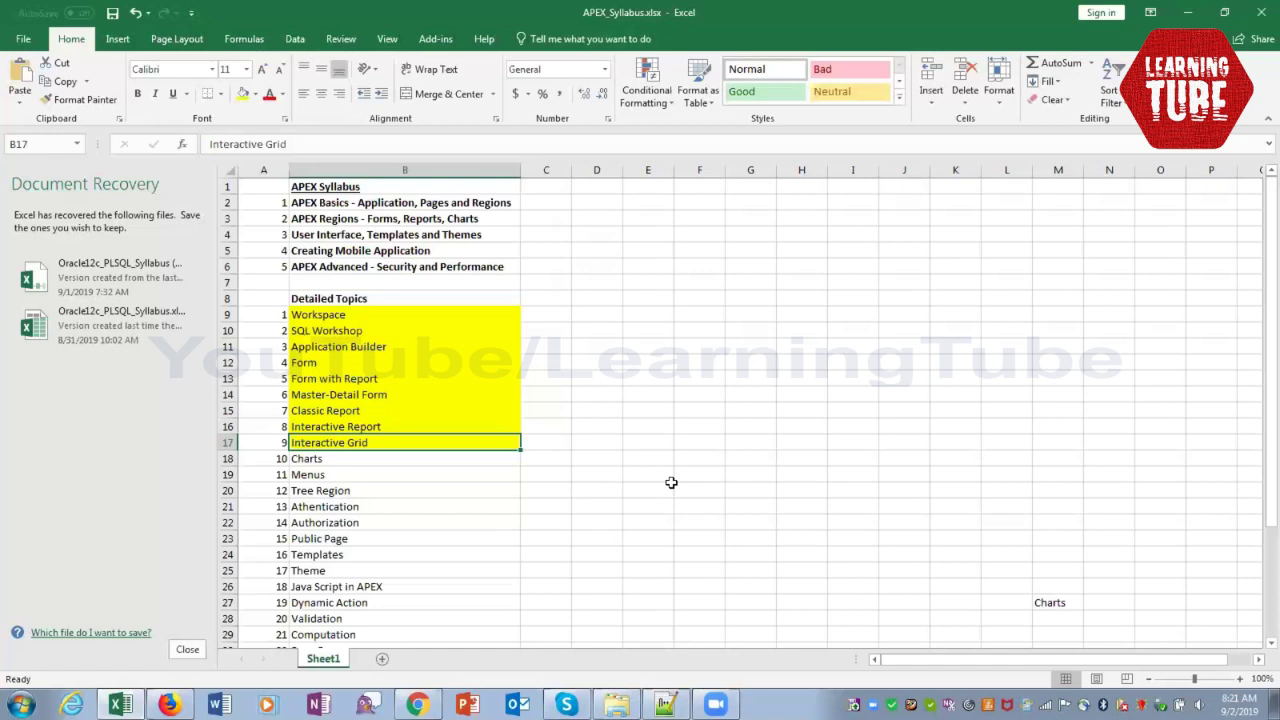
pyautogui.click(467, 459)
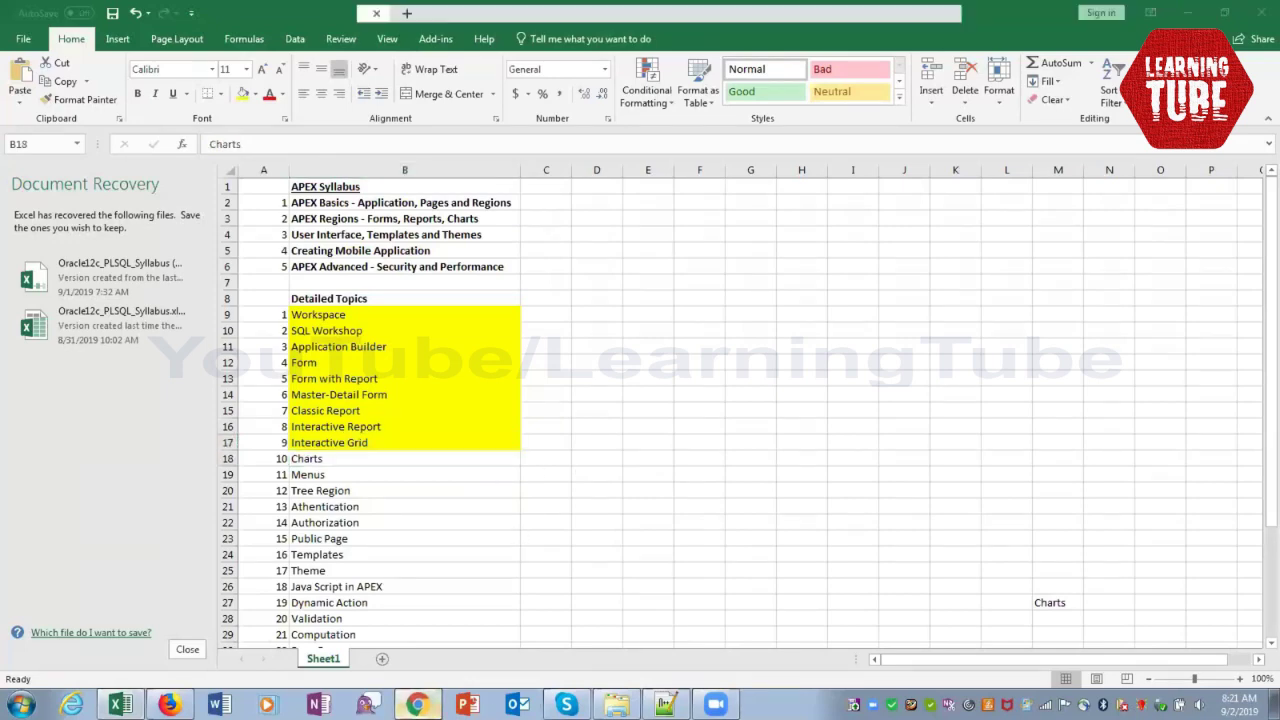
pyautogui.click(416, 704)
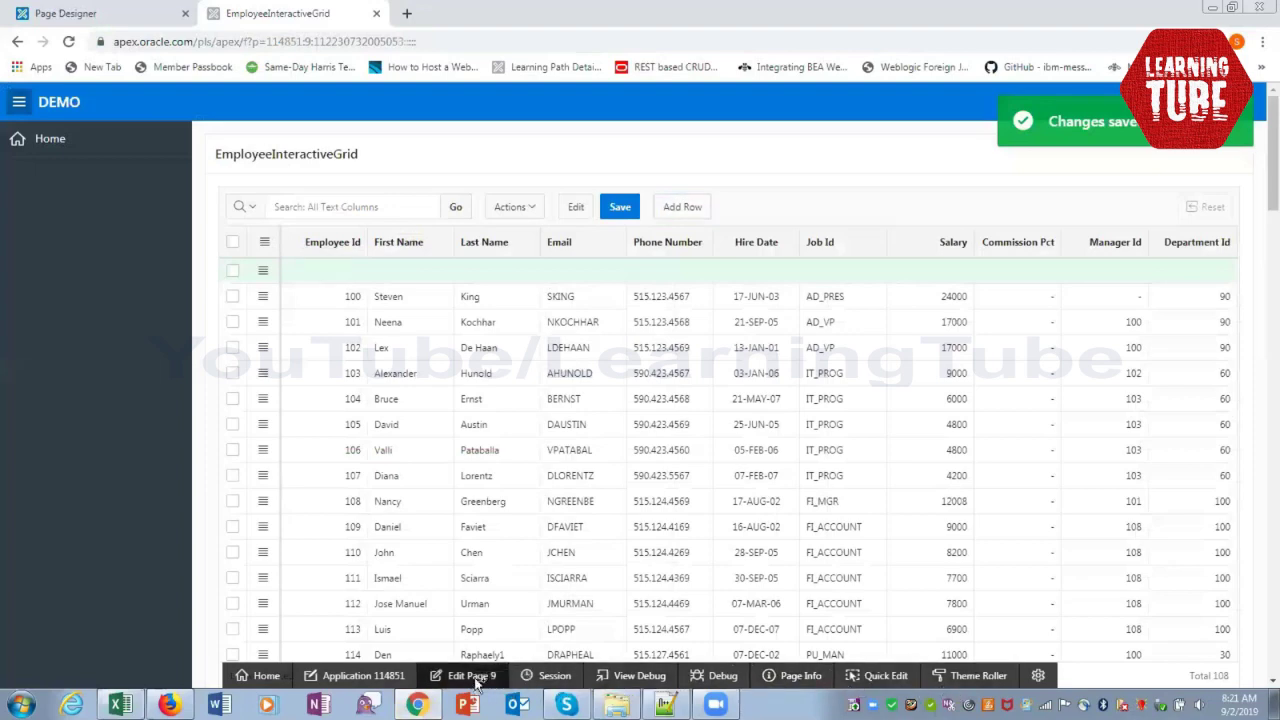
# Start a new Chart page in DEMO application 114851
pyautogui.click(472, 676)
pyautogui.click(90, 135)
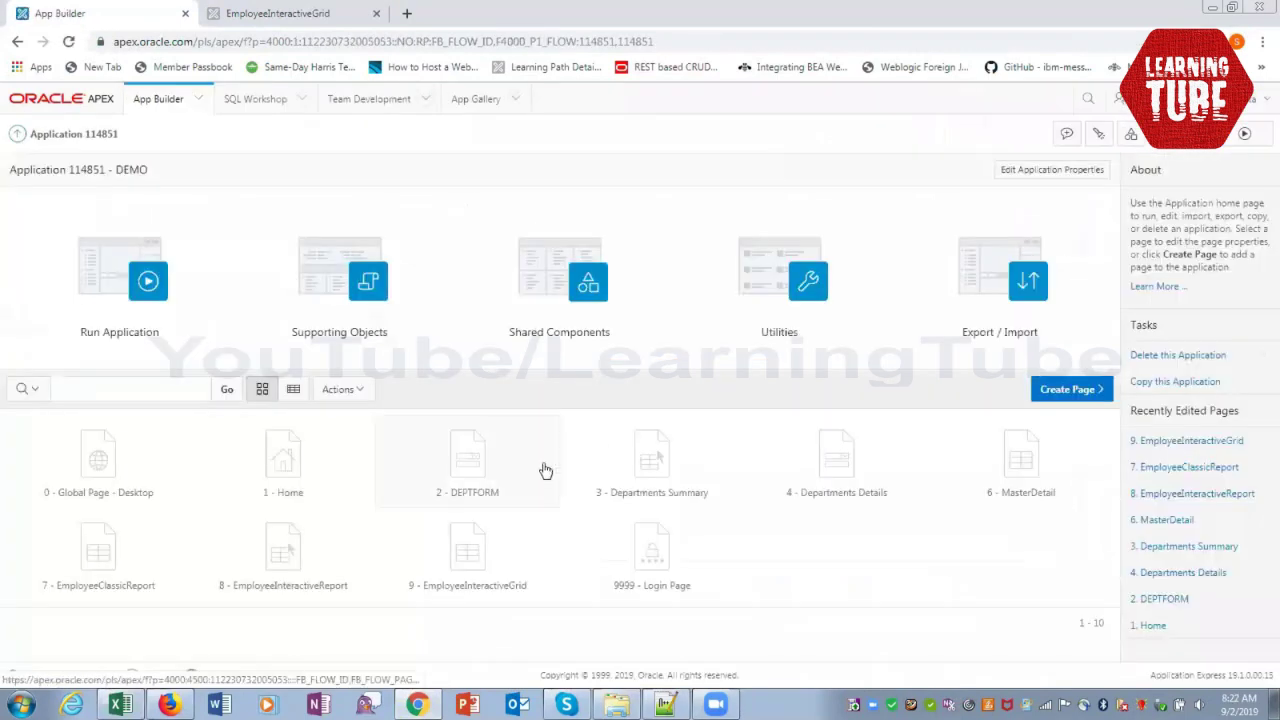
pyautogui.click(1042, 389)
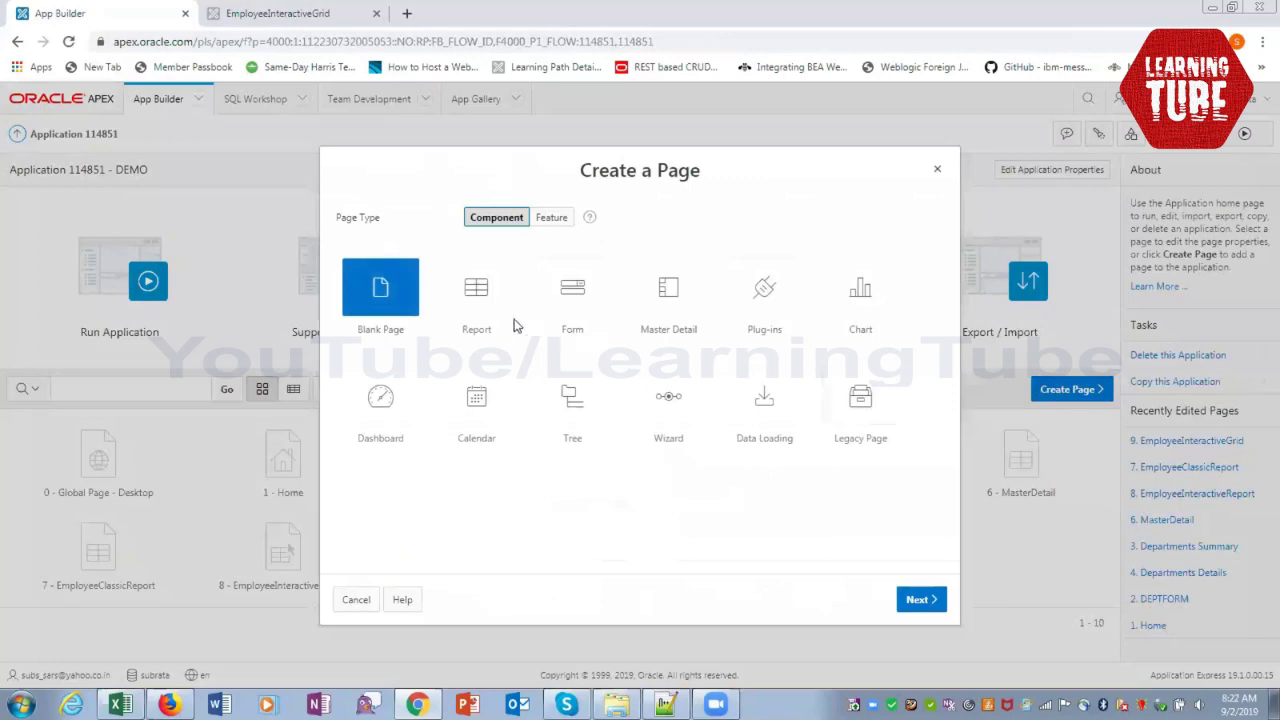
pyautogui.click(879, 307)
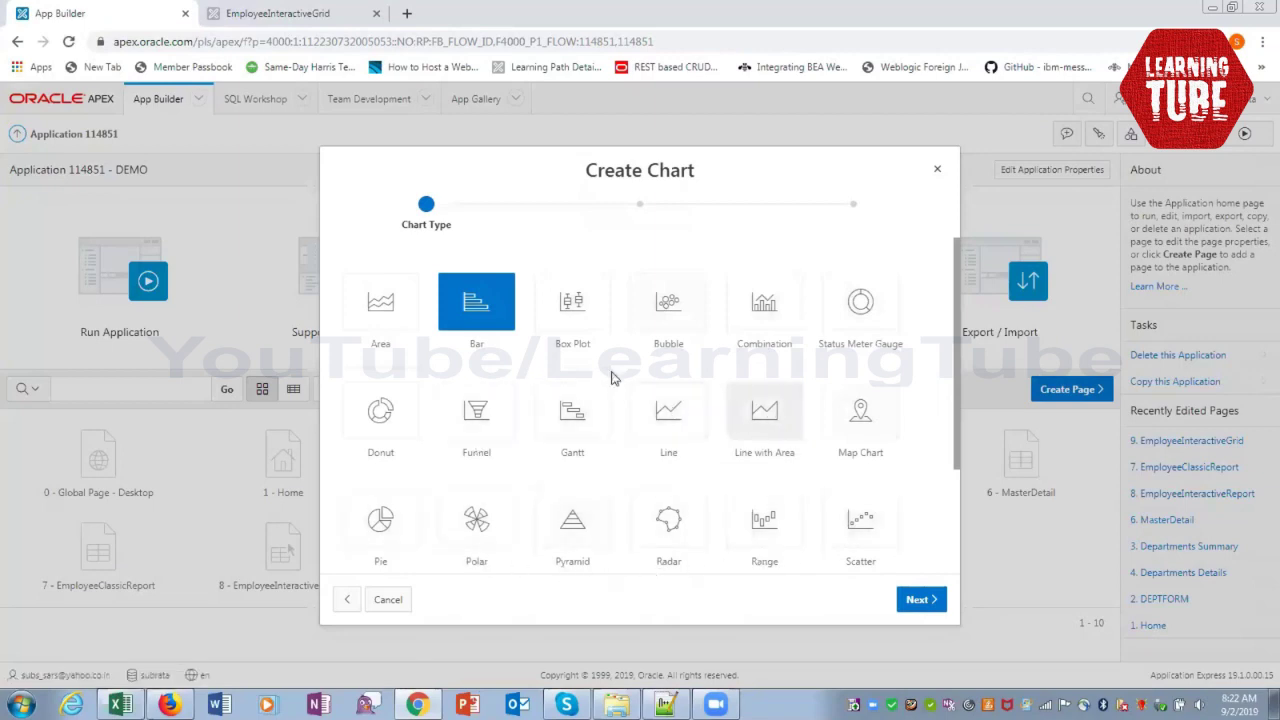
# Make it bar chart page 10 named EmployeeChart, not associated with the navigation menu
pyautogui.click(914, 598)
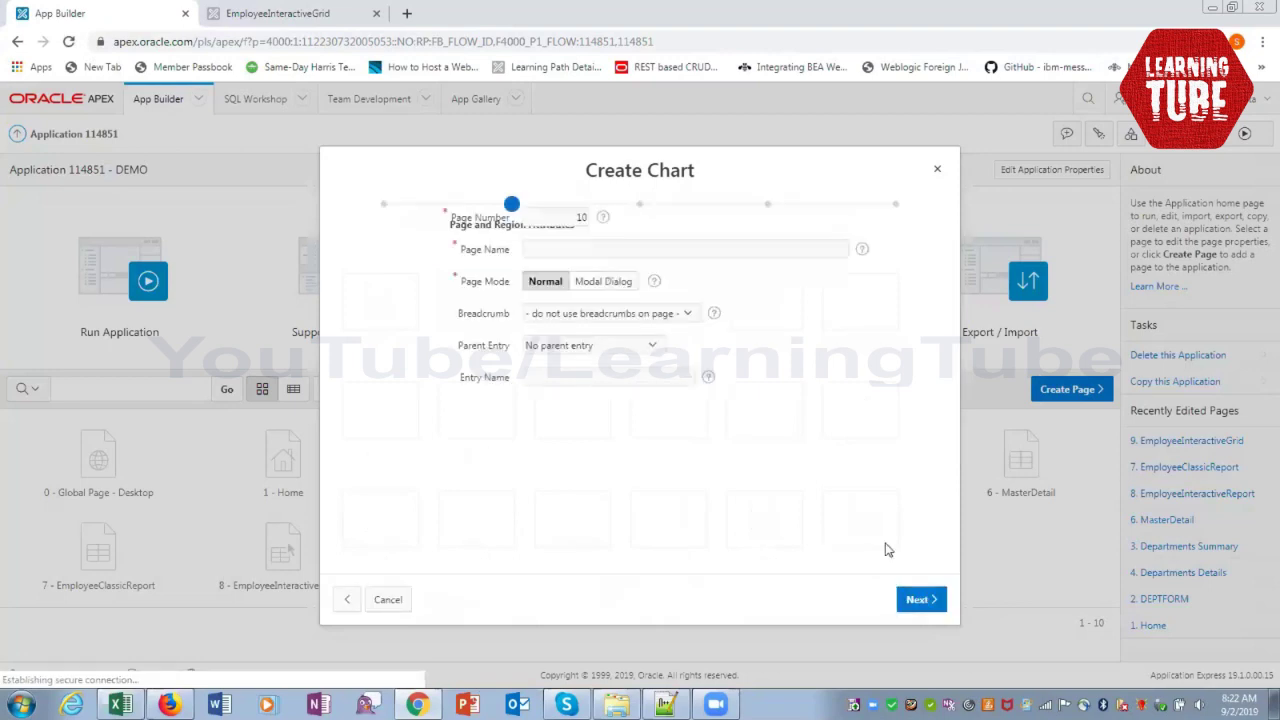
pyautogui.click(614, 297)
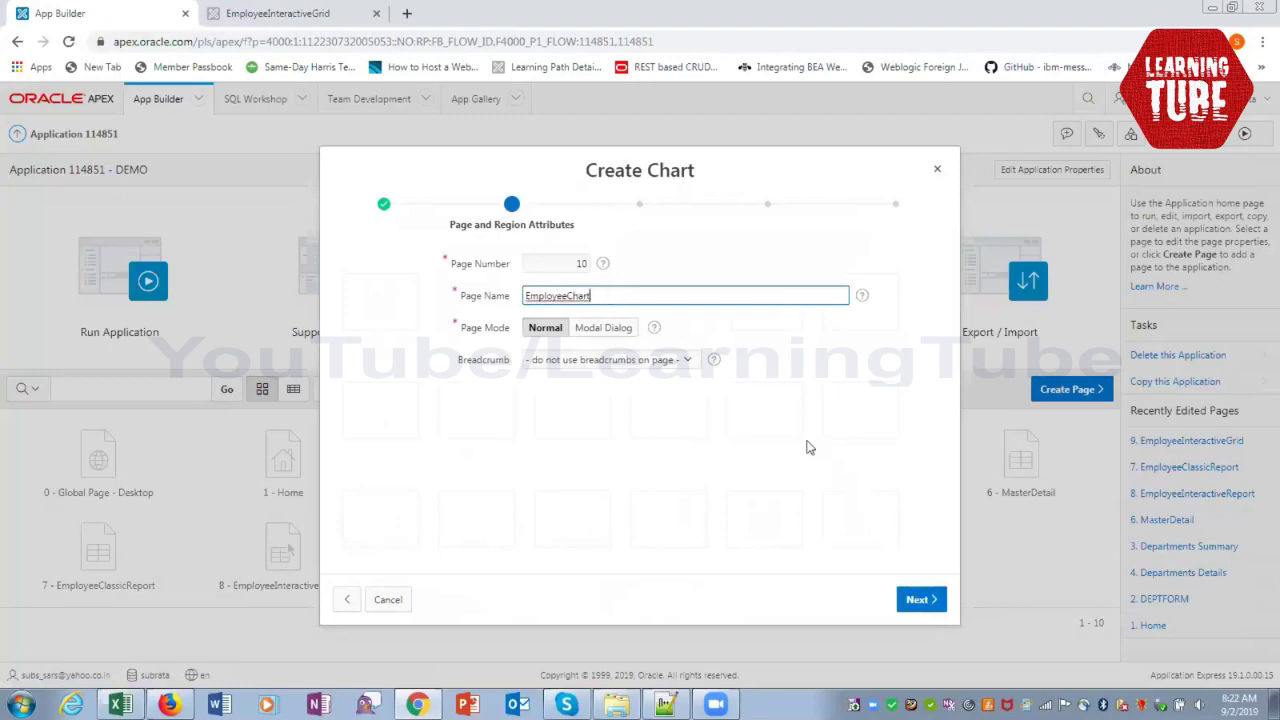
pyautogui.click(917, 601)
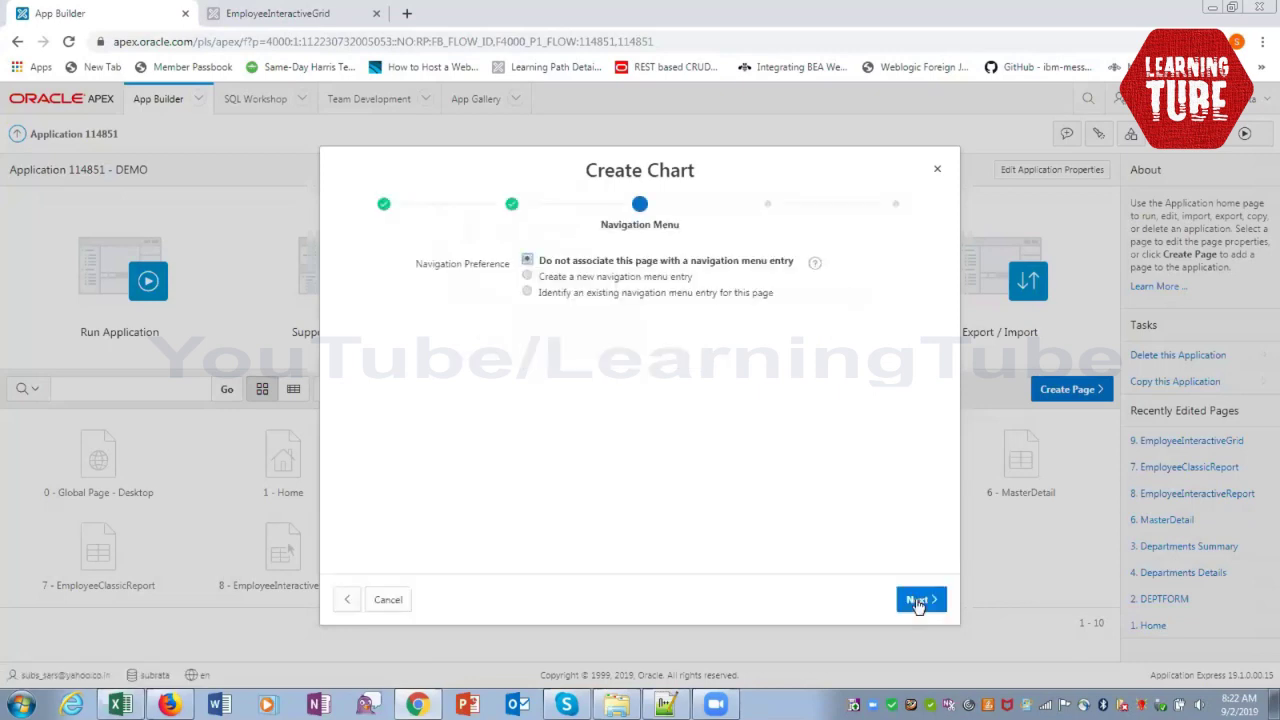
pyautogui.click(914, 602)
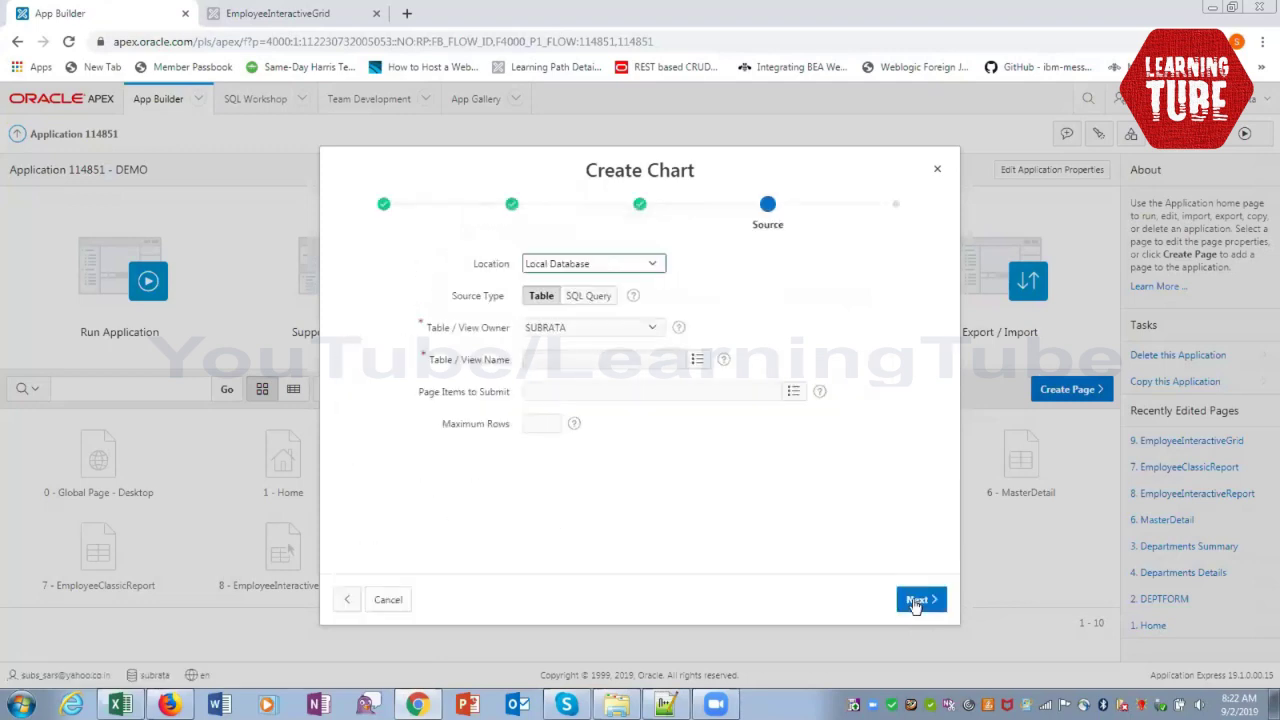
# Choose the EMPLOYEES table as the chart's data source
pyautogui.click(697, 359)
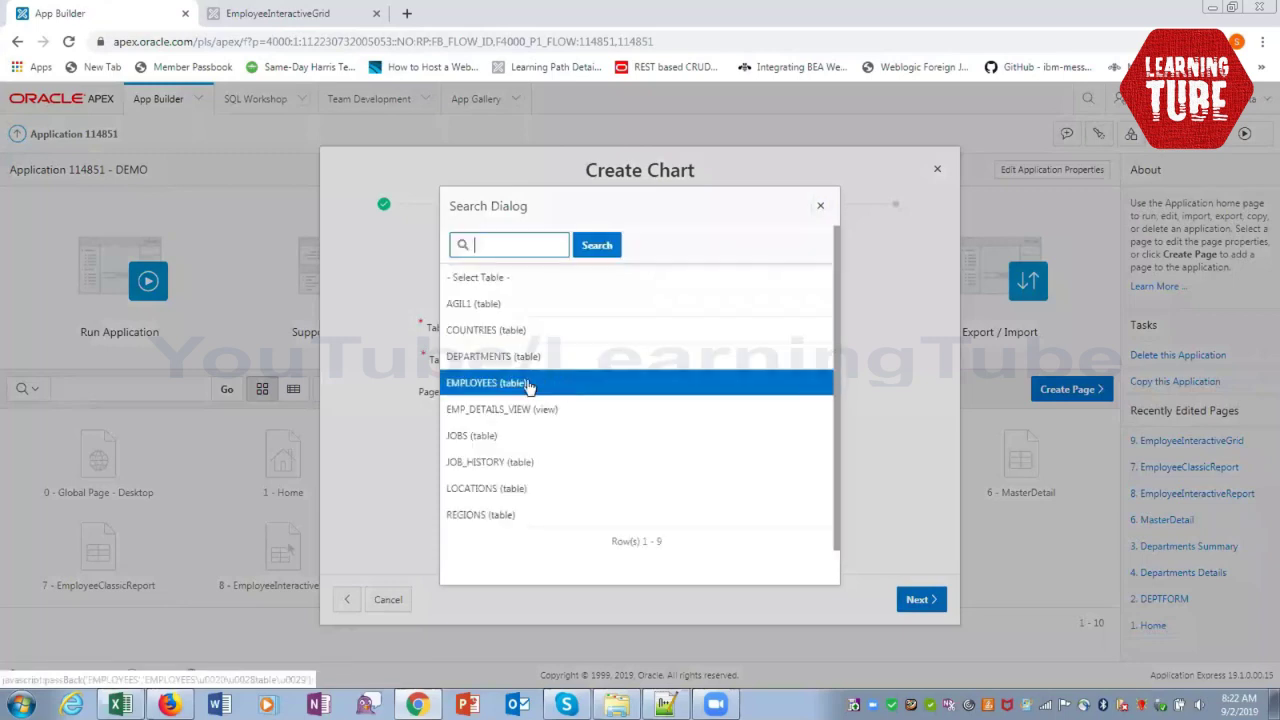
pyautogui.click(528, 385)
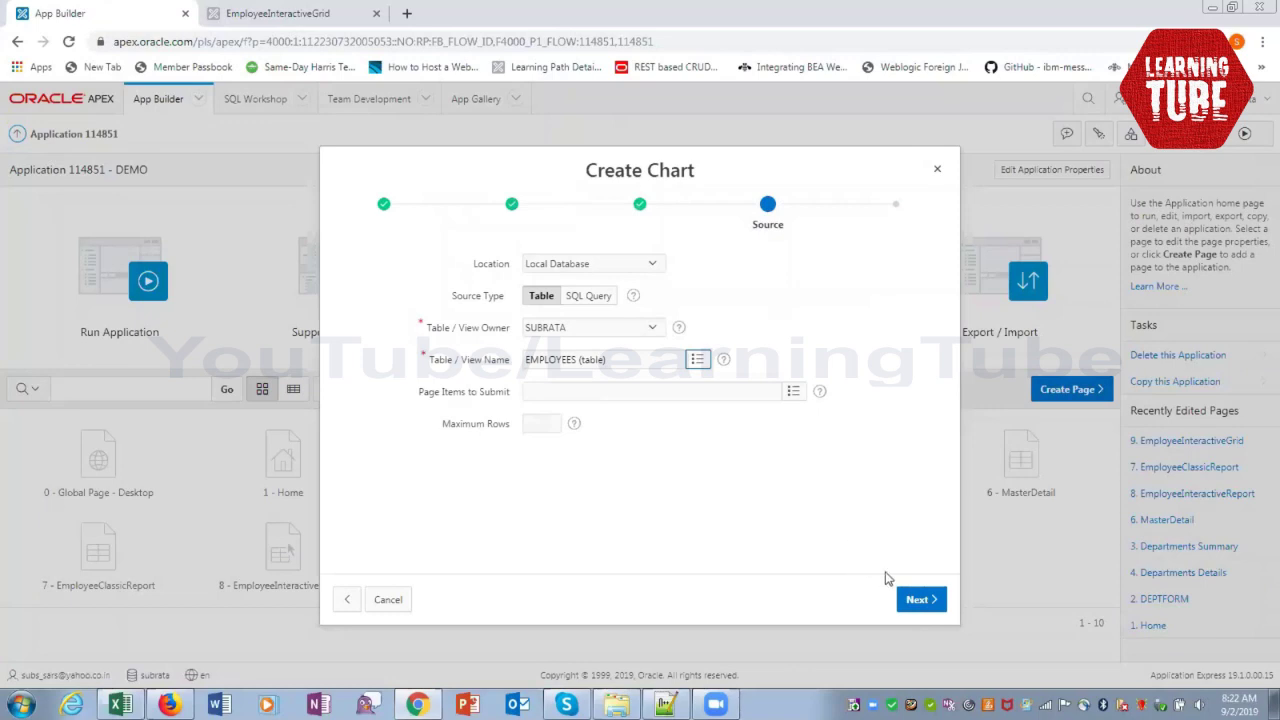
pyautogui.click(918, 600)
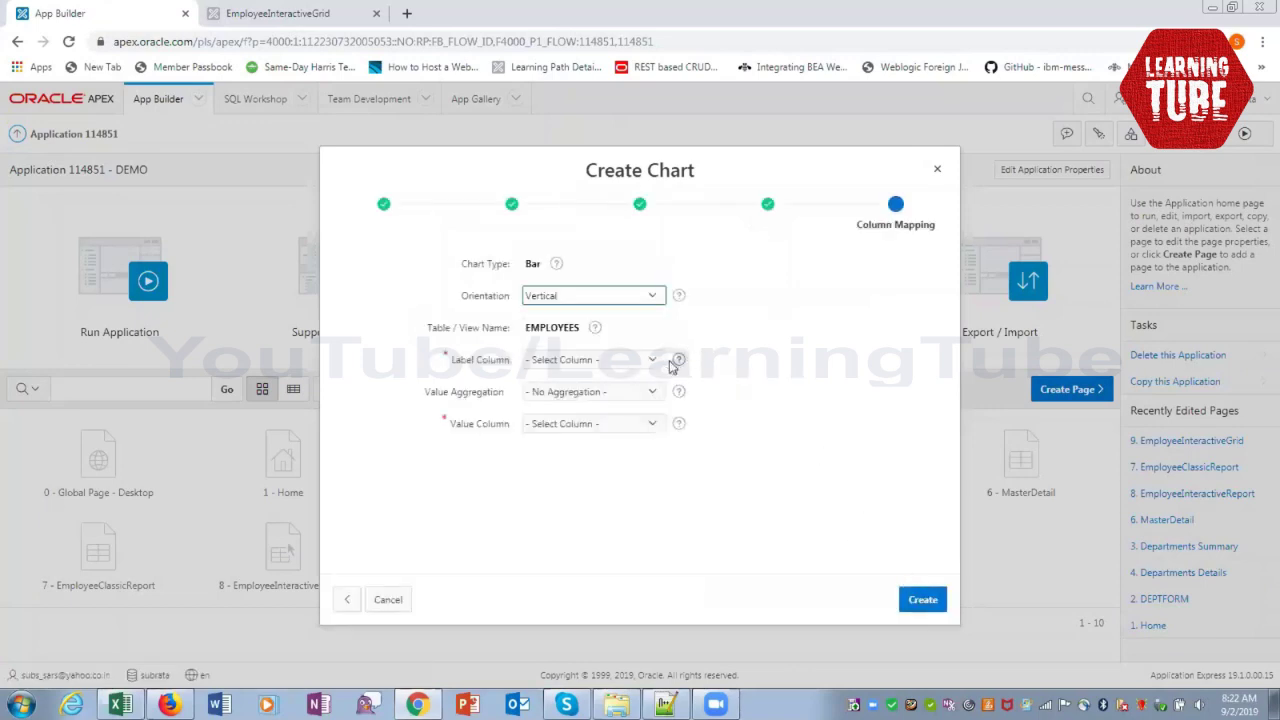
# Use FIRST_NAME as the bar label and SALARY as the value, then create the page
pyautogui.click(659, 368)
pyautogui.click(659, 368)
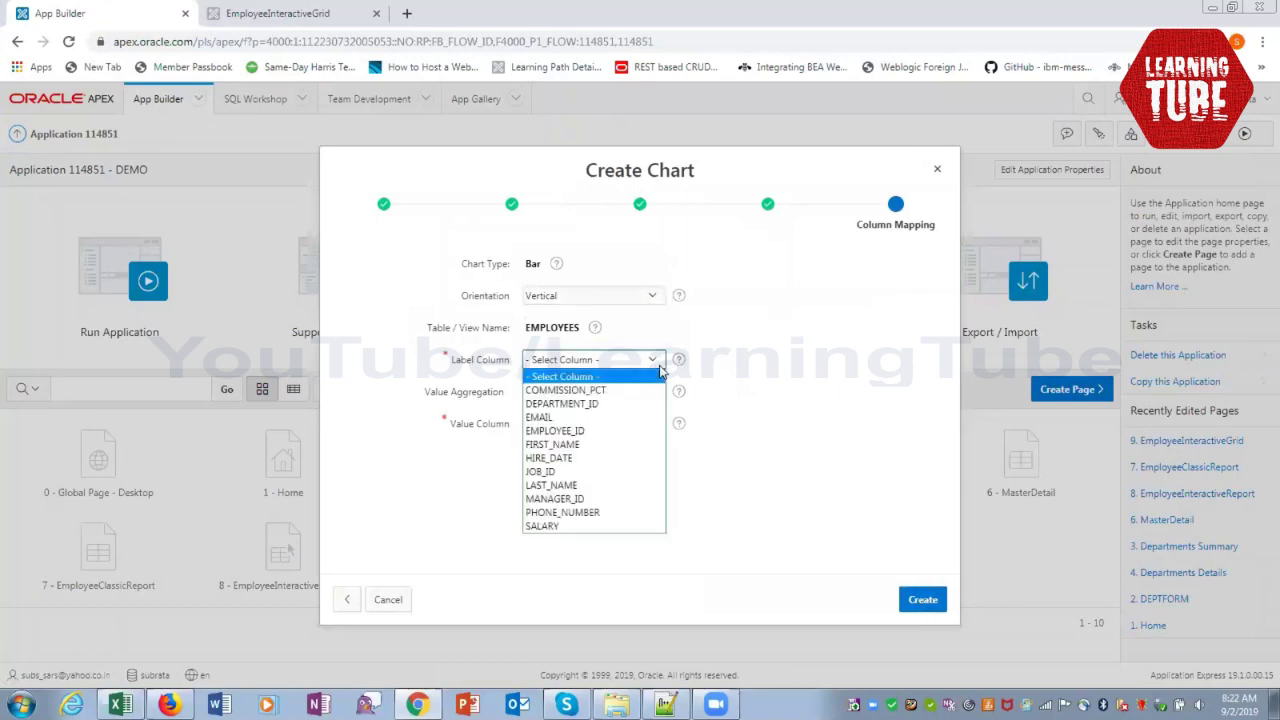
pyautogui.click(578, 444)
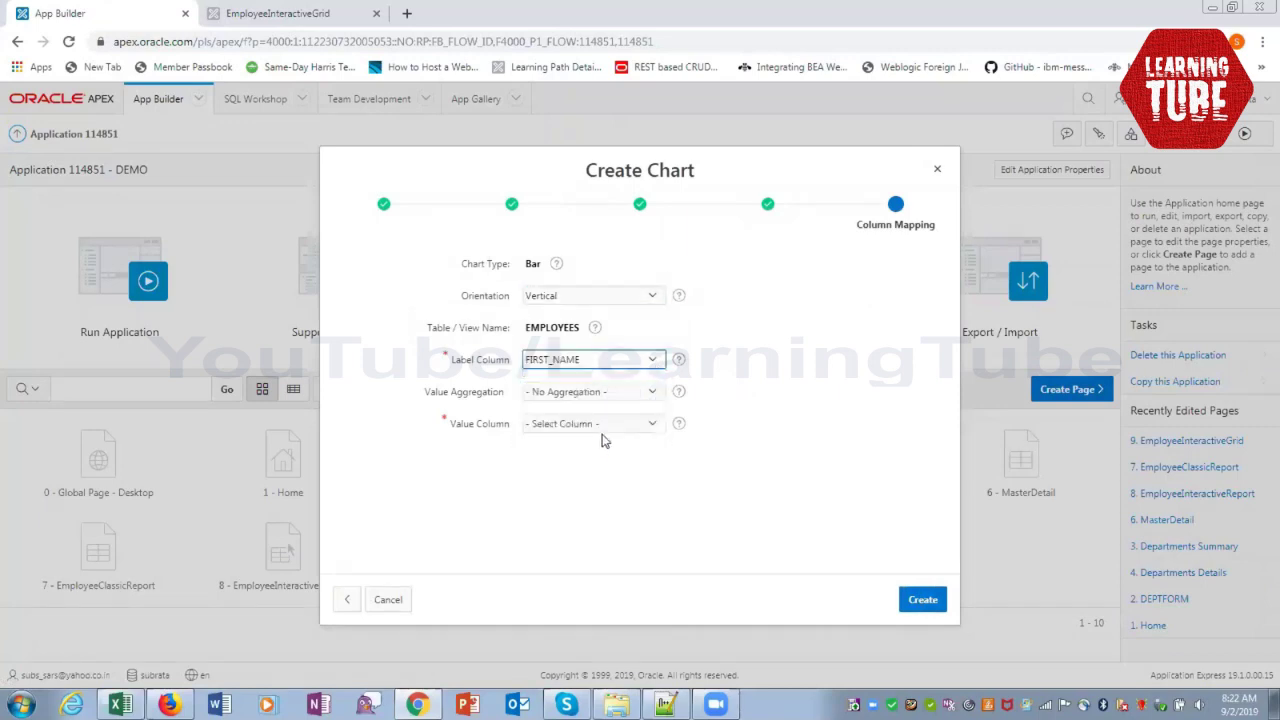
pyautogui.click(657, 425)
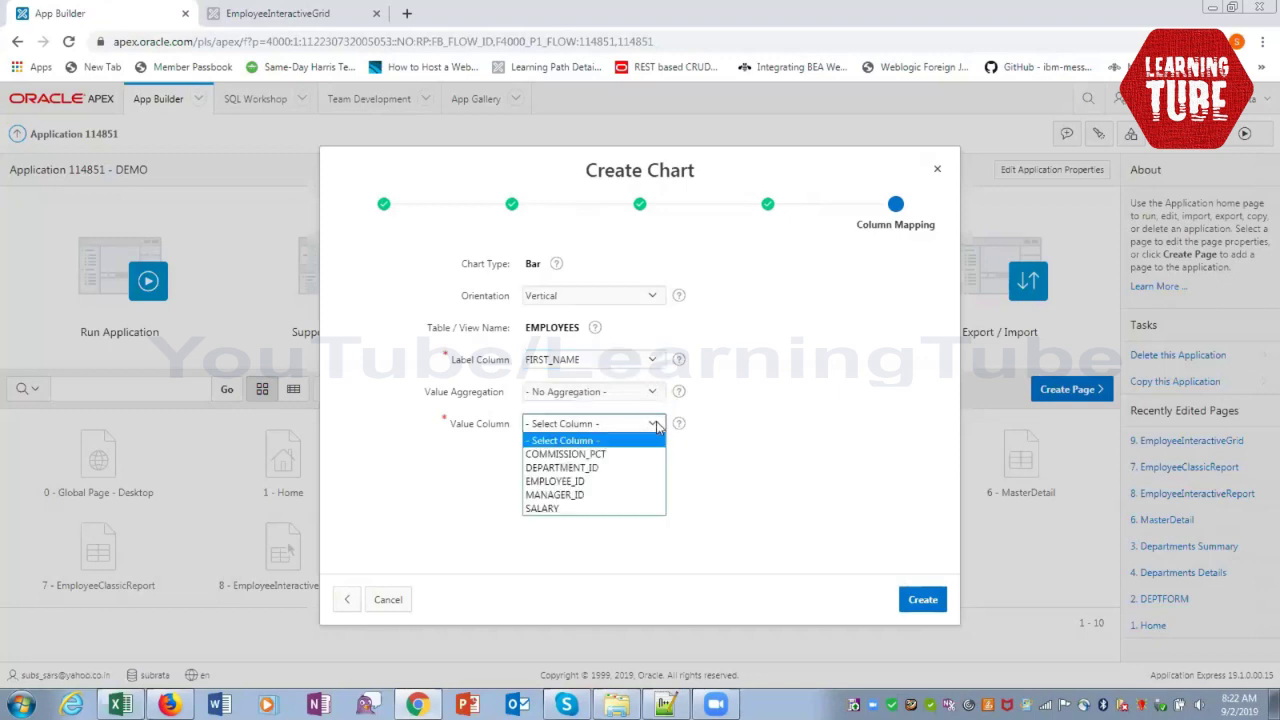
pyautogui.click(561, 522)
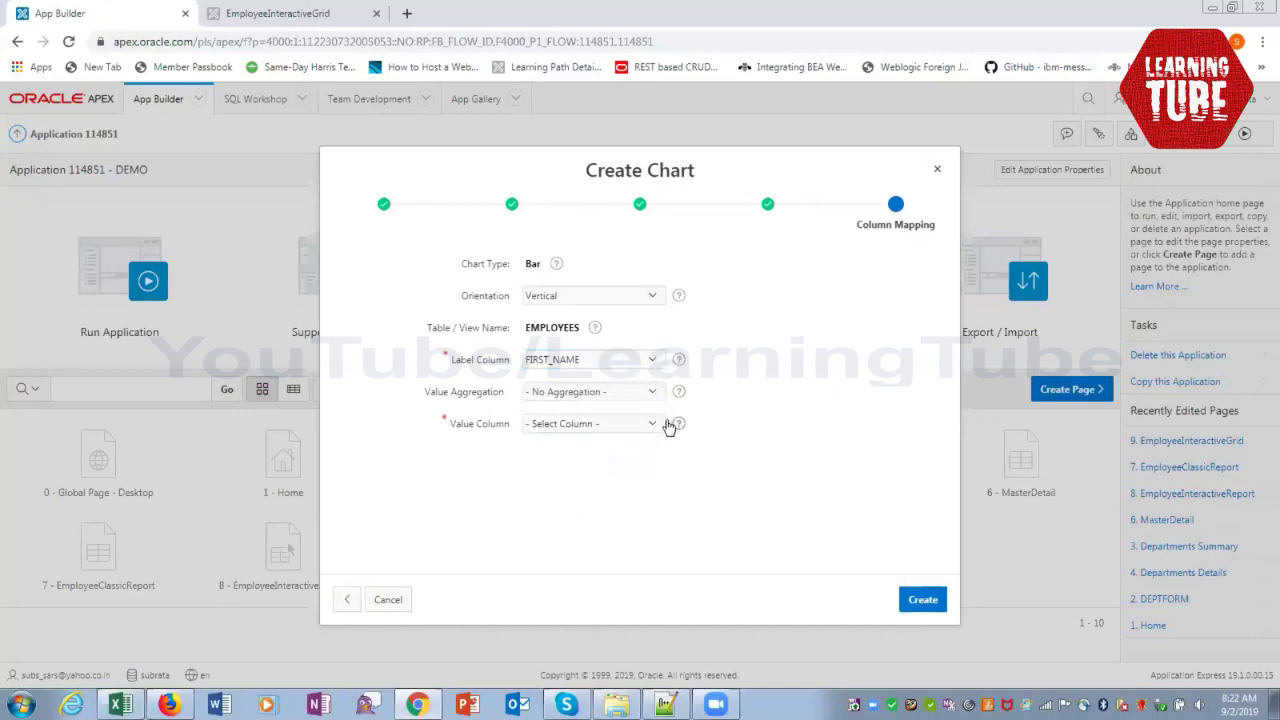
pyautogui.click(662, 424)
pyautogui.click(600, 512)
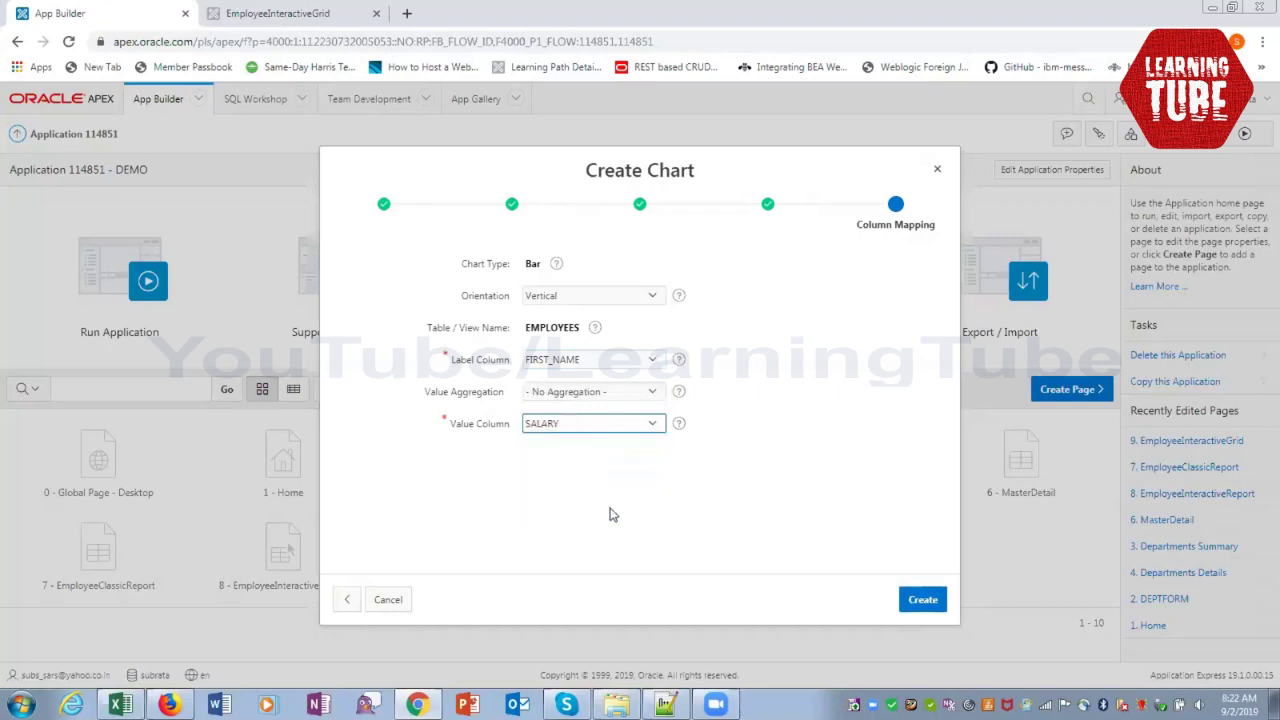
pyautogui.click(917, 600)
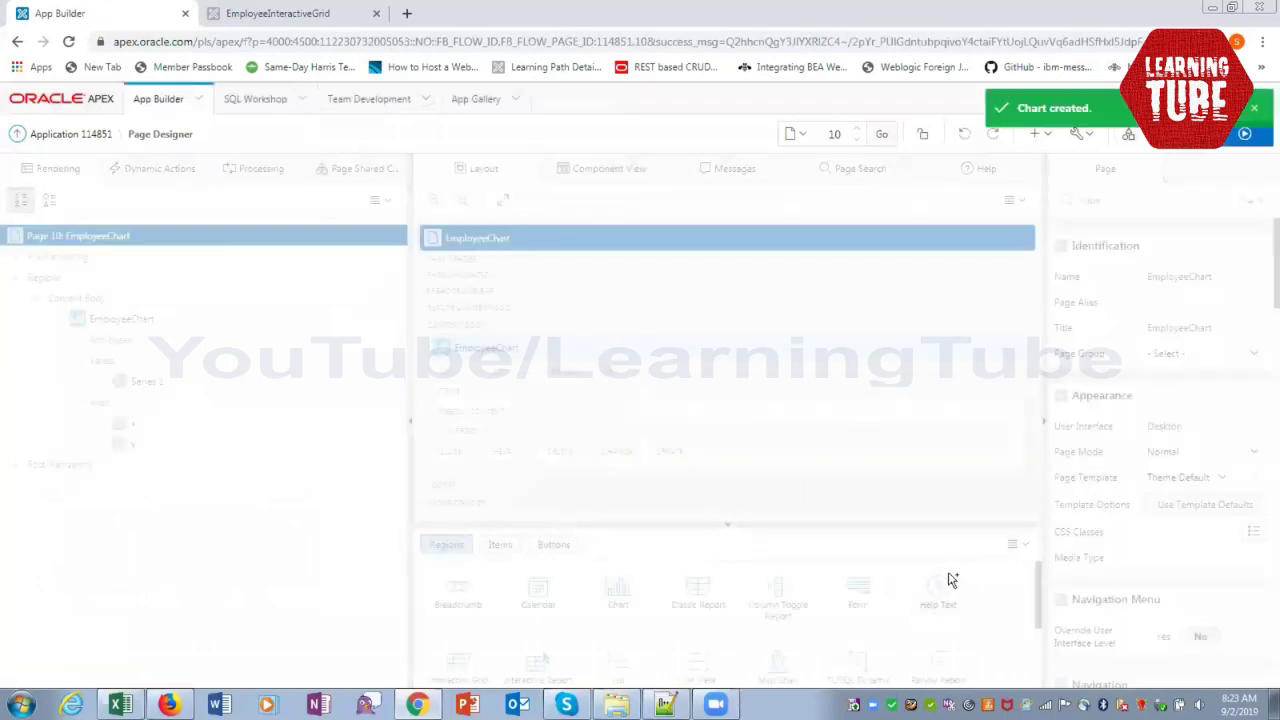
# Save and run EmployeeChart to view the salary-per-employee bar chart
pyautogui.click(1250, 138)
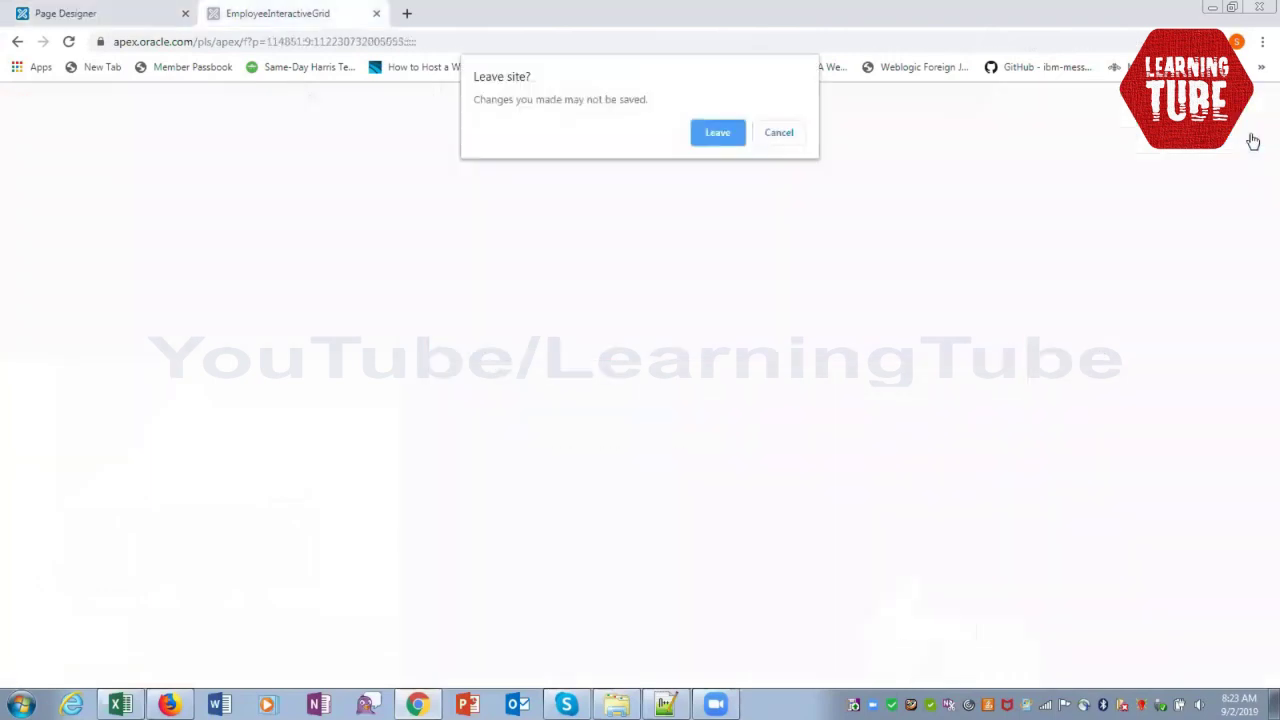
pyautogui.click(718, 132)
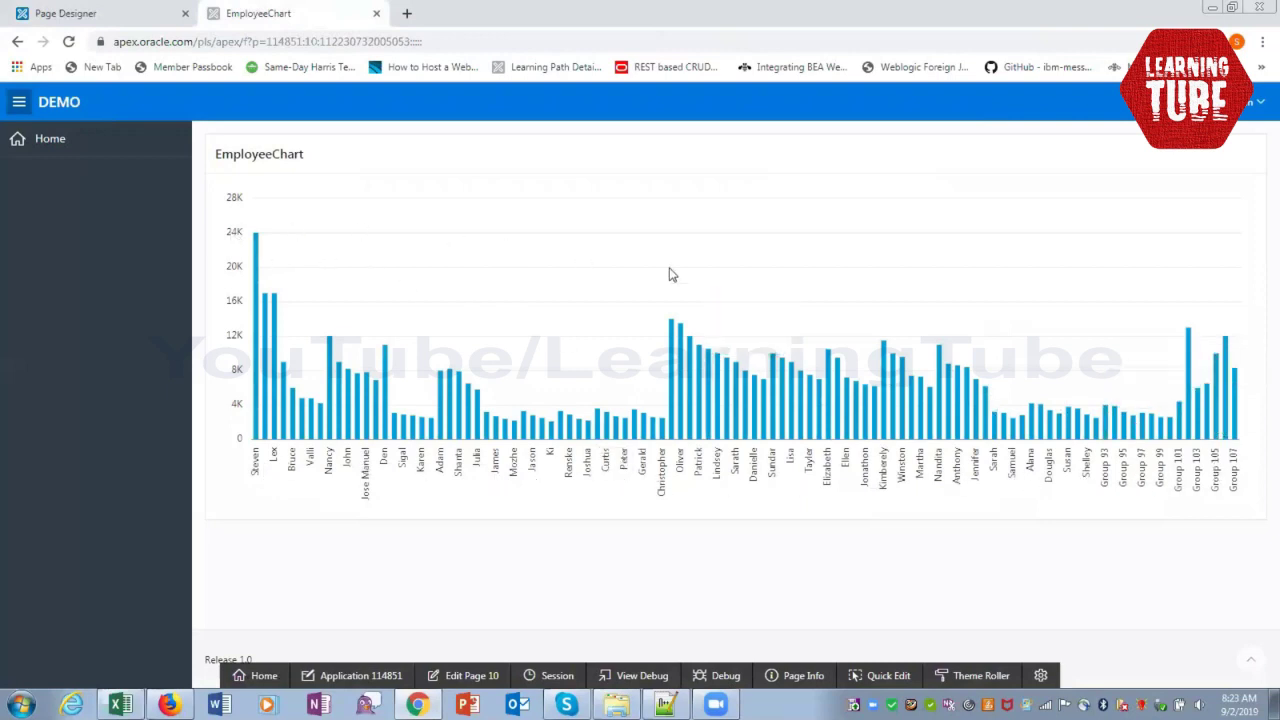
pyautogui.moveTo(1121, 411)
pyautogui.click(120, 705)
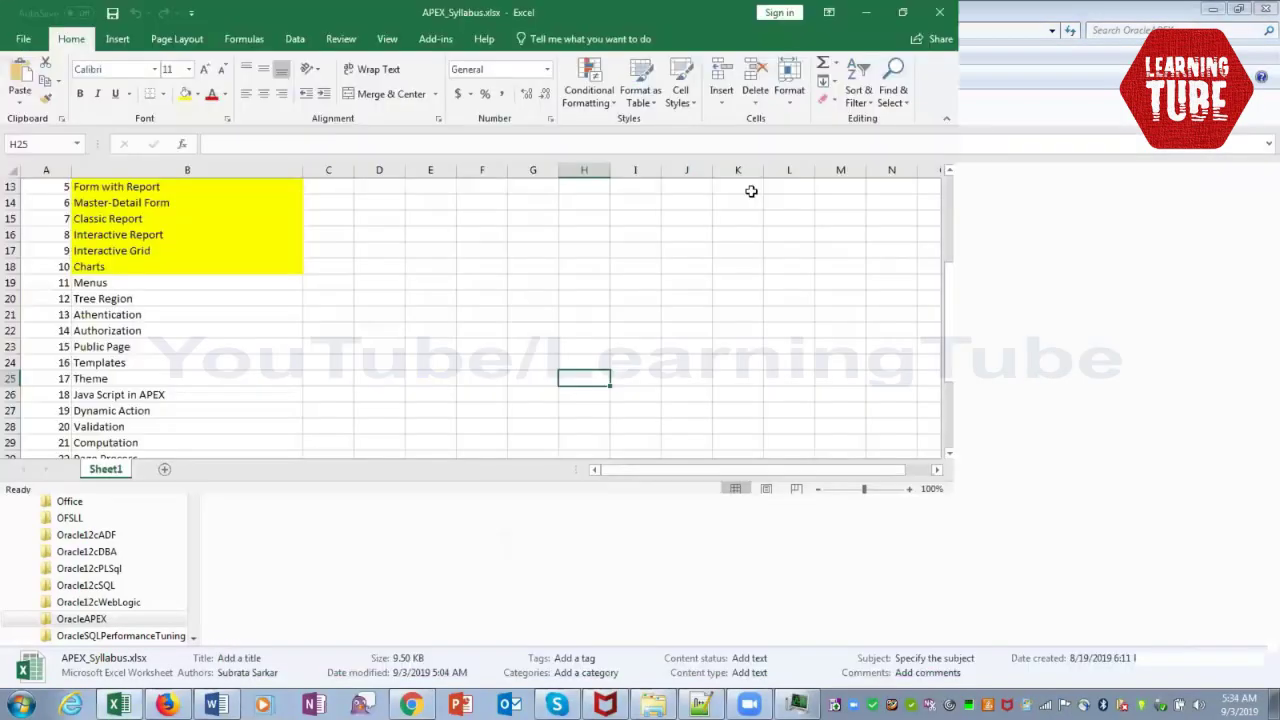
pyautogui.scroll(4, 400, 363)
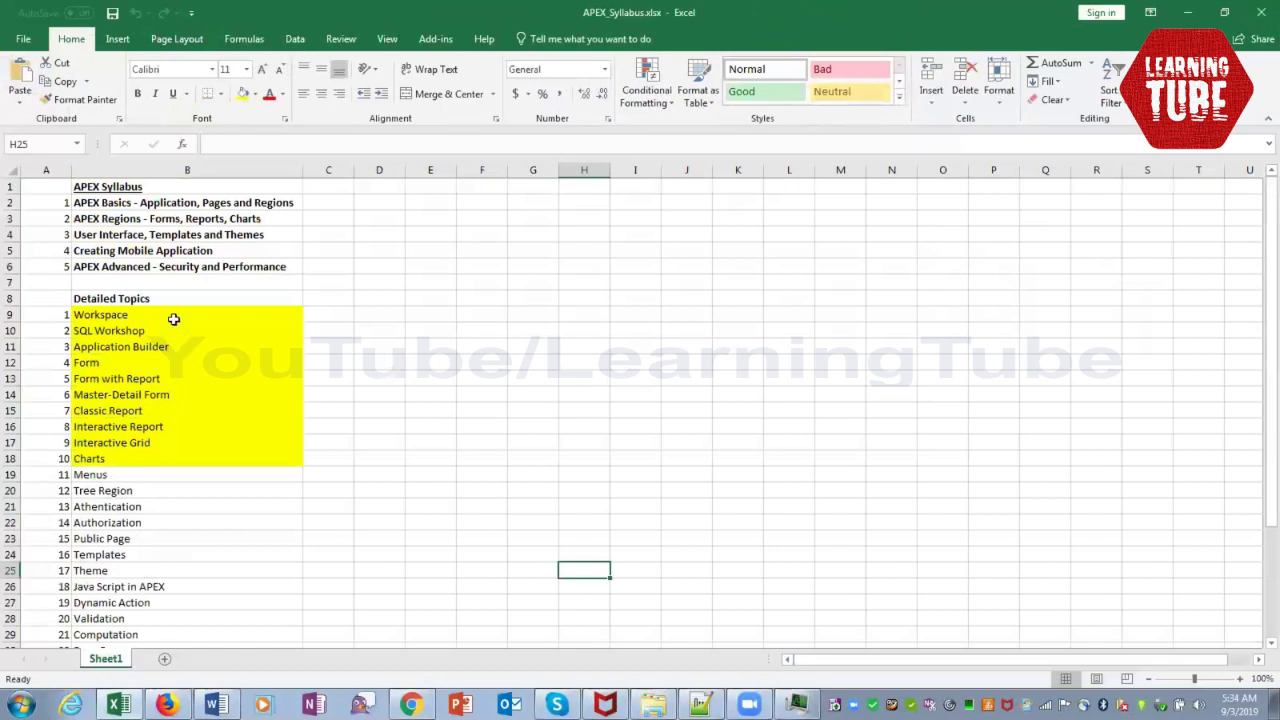
pyautogui.click(173, 319)
pyautogui.click(171, 332)
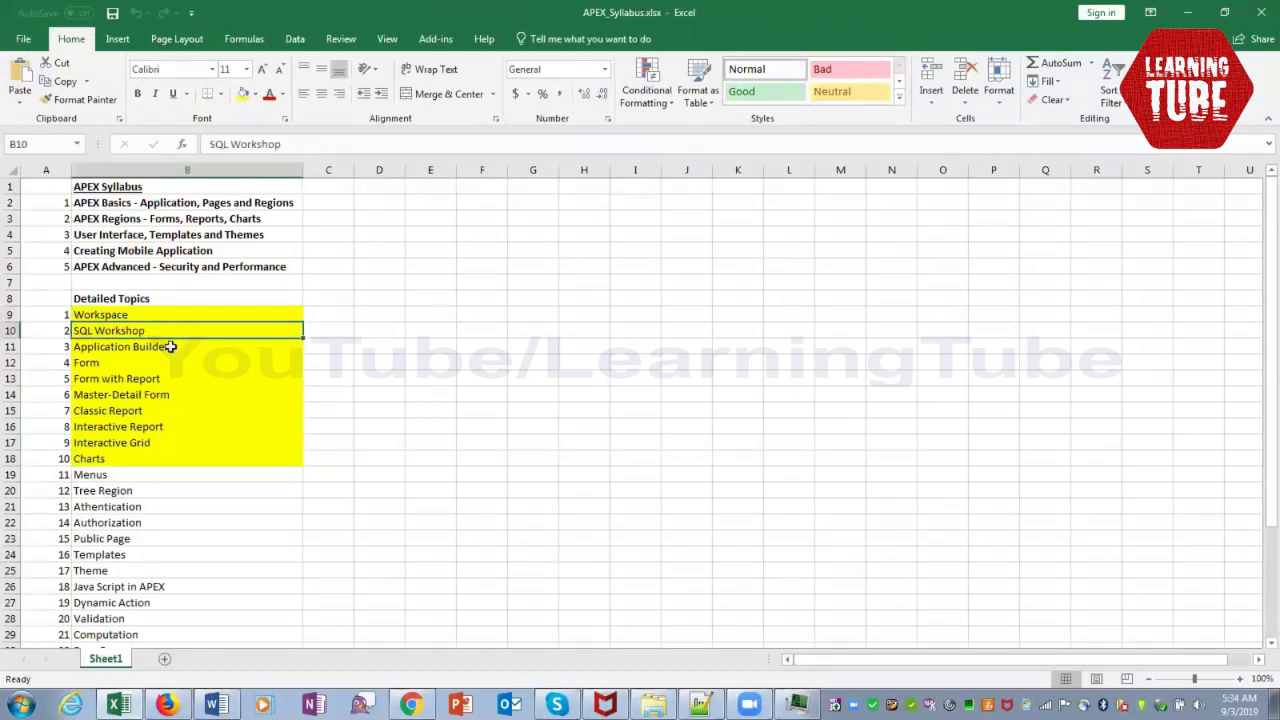
pyautogui.click(171, 346)
pyautogui.moveTo(148, 365); pyautogui.dragTo(150, 375)
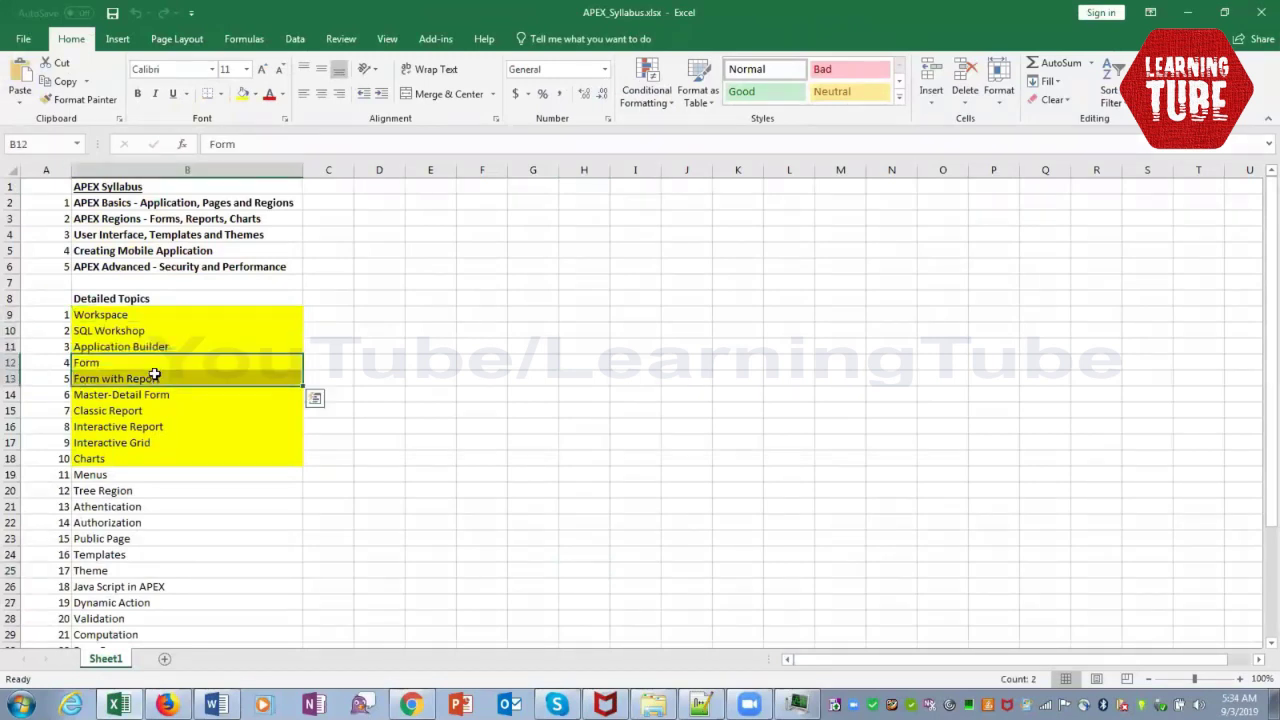
pyautogui.click(156, 396)
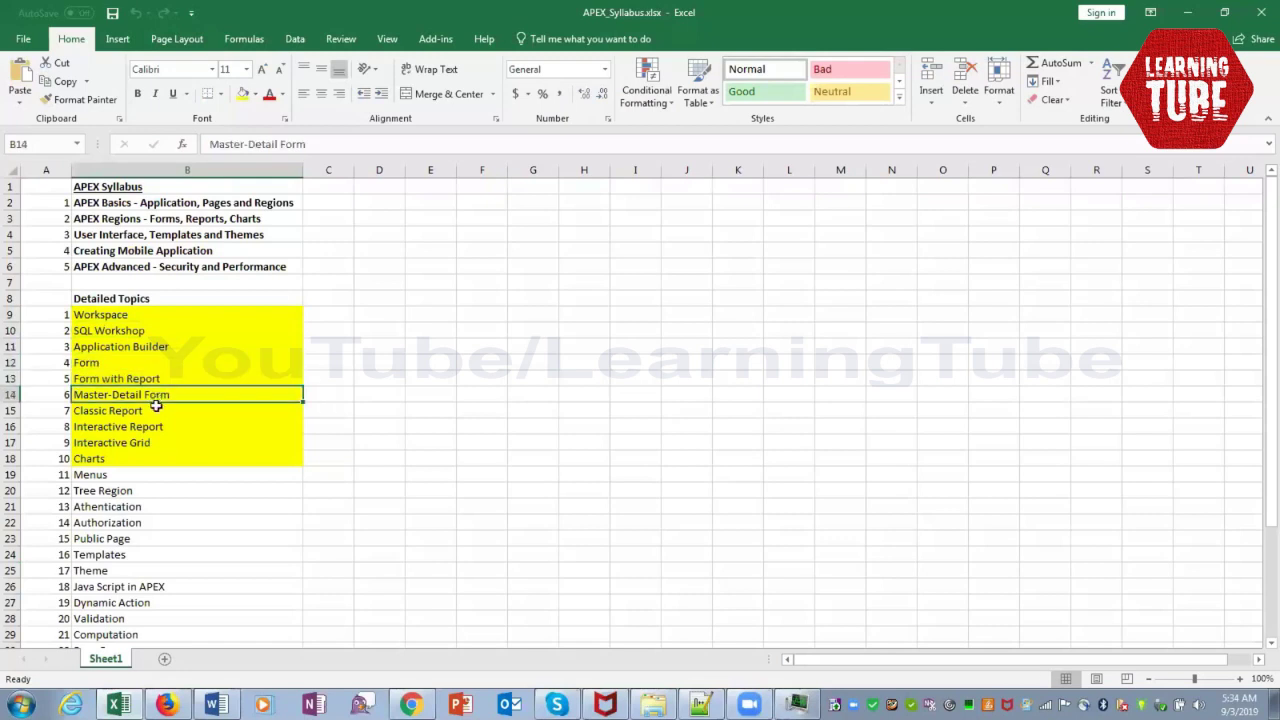
pyautogui.click(156, 413)
pyautogui.moveTo(158, 426); pyautogui.dragTo(162, 443)
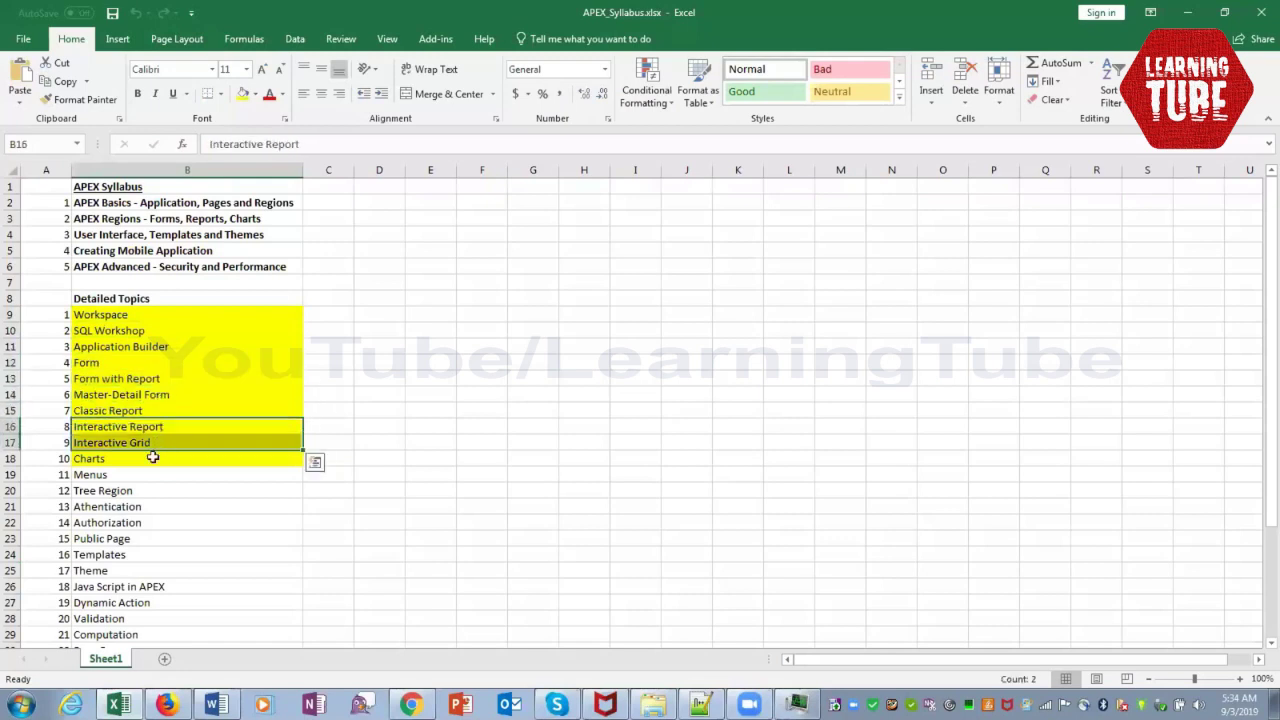
pyautogui.click(151, 461)
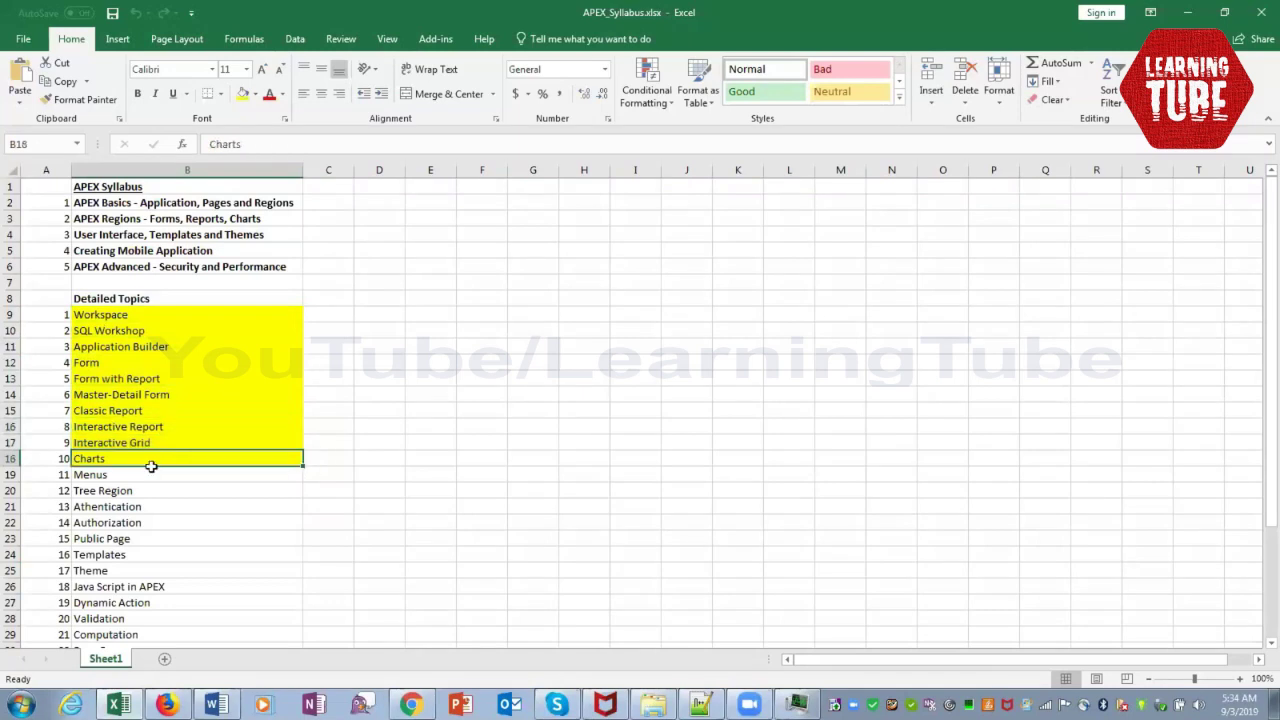
pyautogui.click(151, 472)
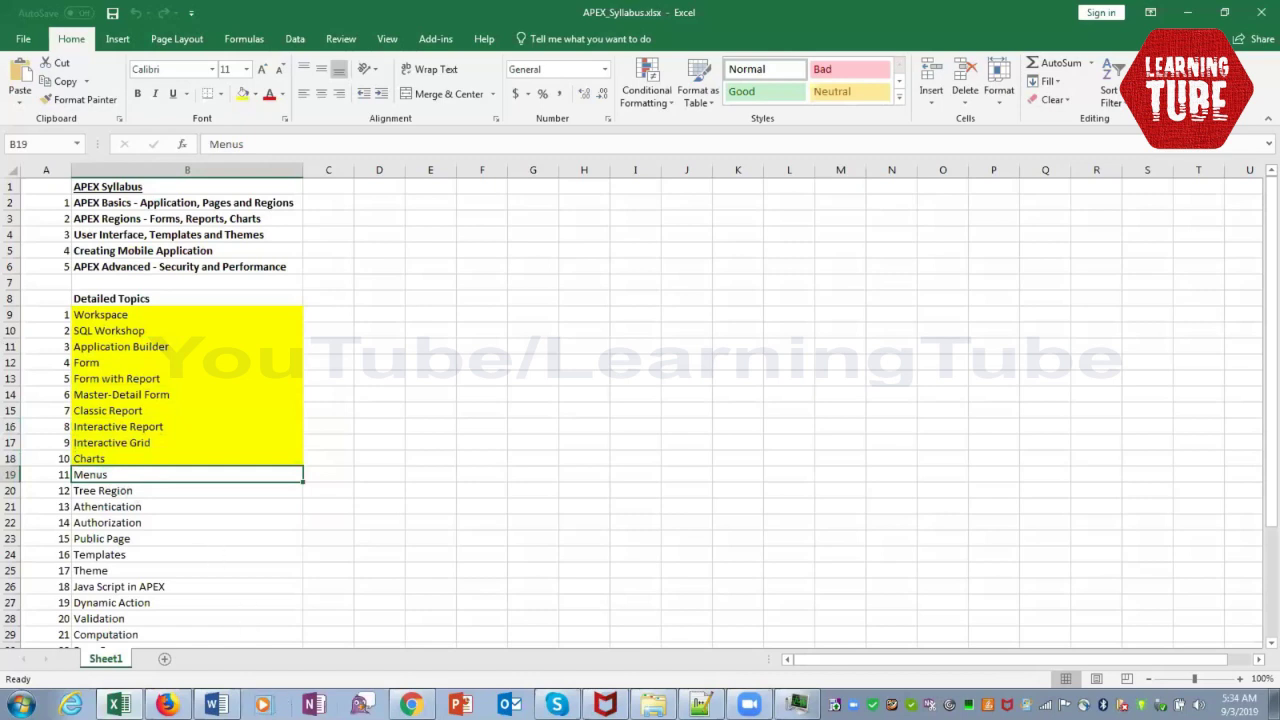
# Sign in to apex.oracle.com with the workspace name, account e-mail and password
pyautogui.moveTo(410, 705)
pyautogui.click(400, 665)
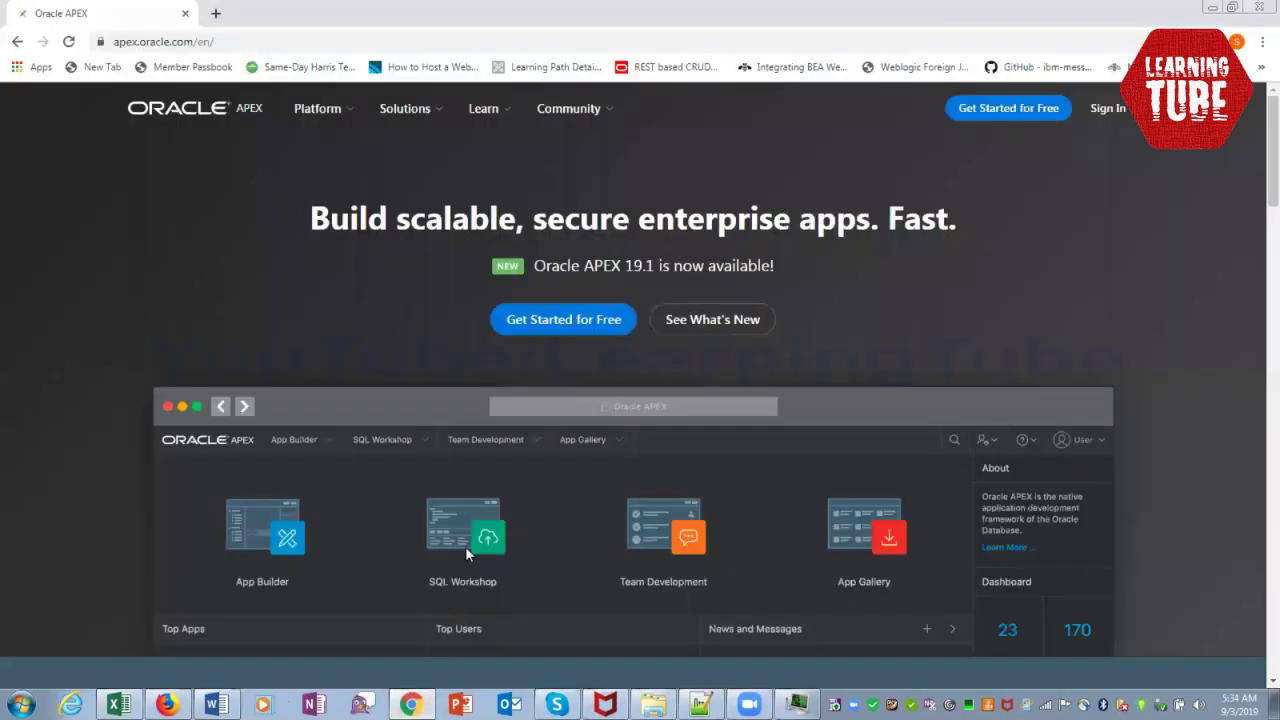
pyautogui.click(1118, 118)
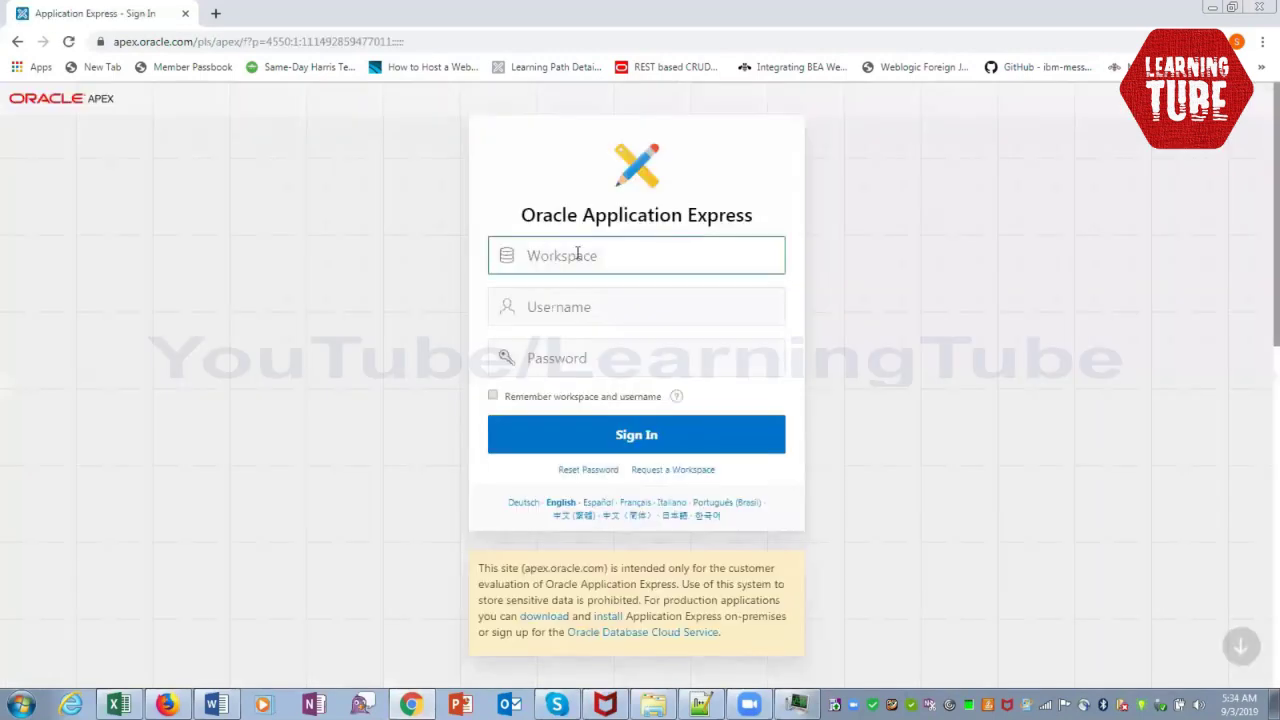
pyautogui.write('SUBRATA')
pyautogui.press('Tab')
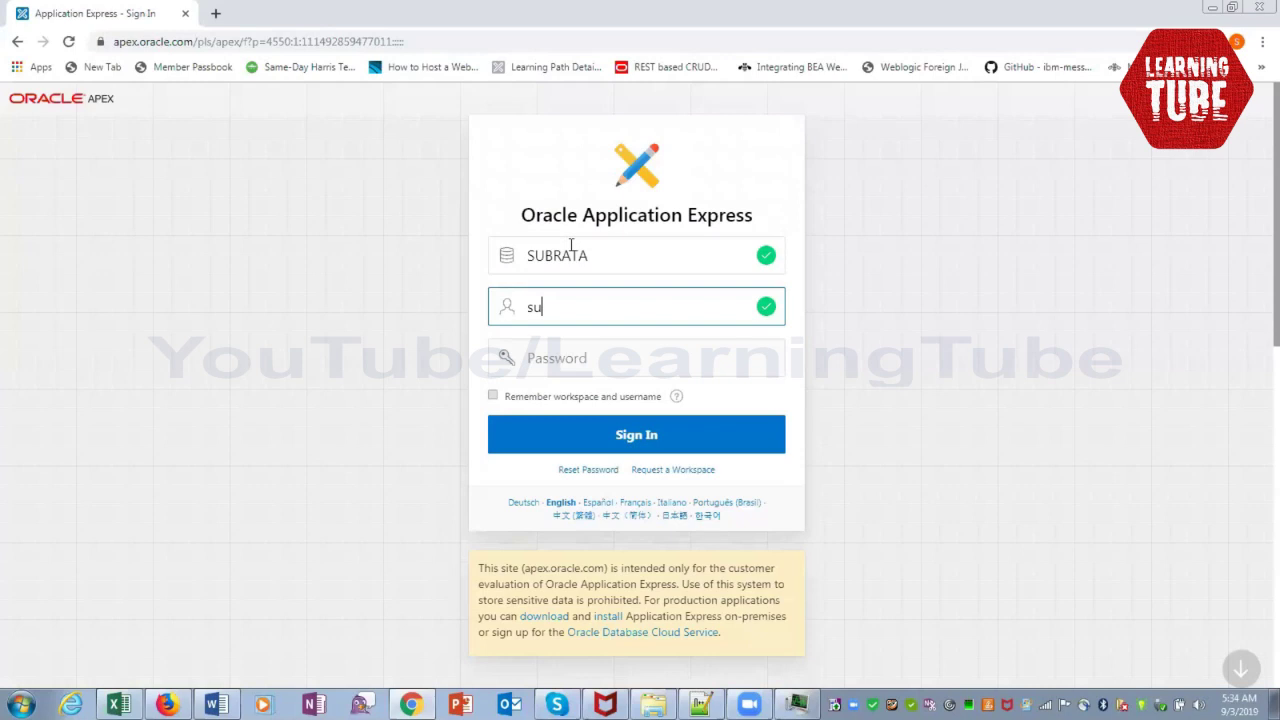
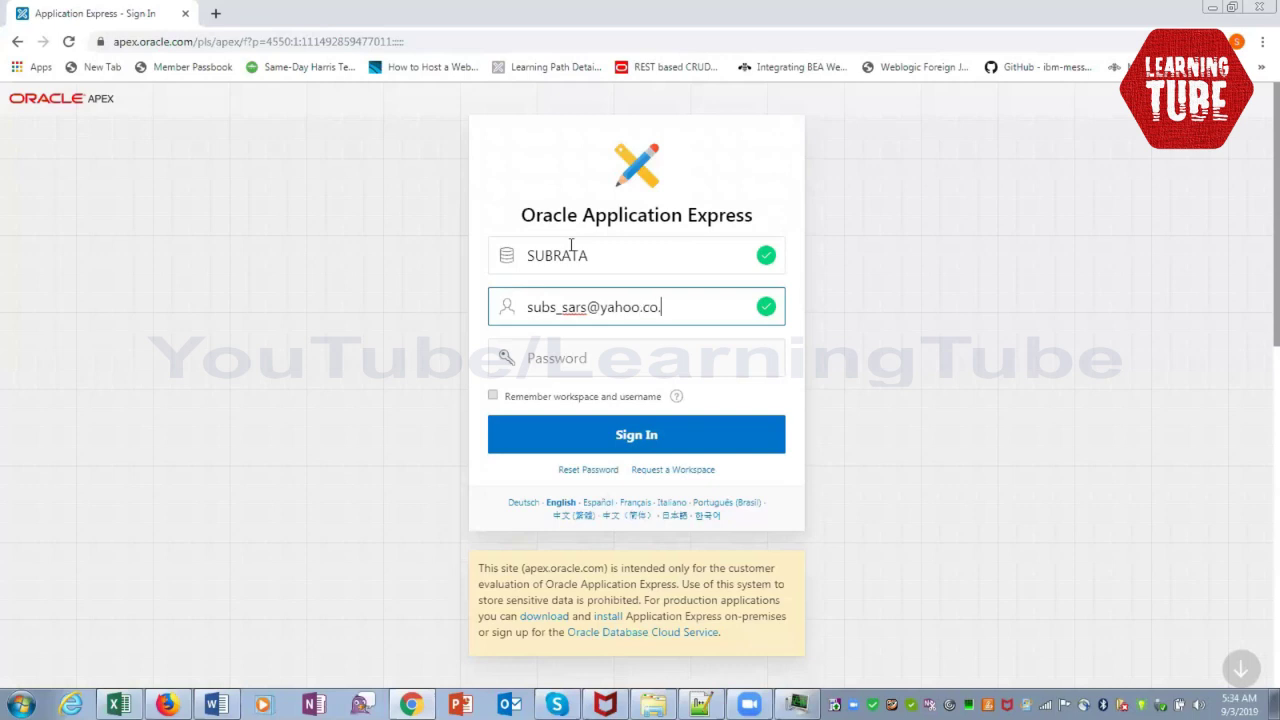
pyautogui.press('Tab')
pyautogui.write('•')
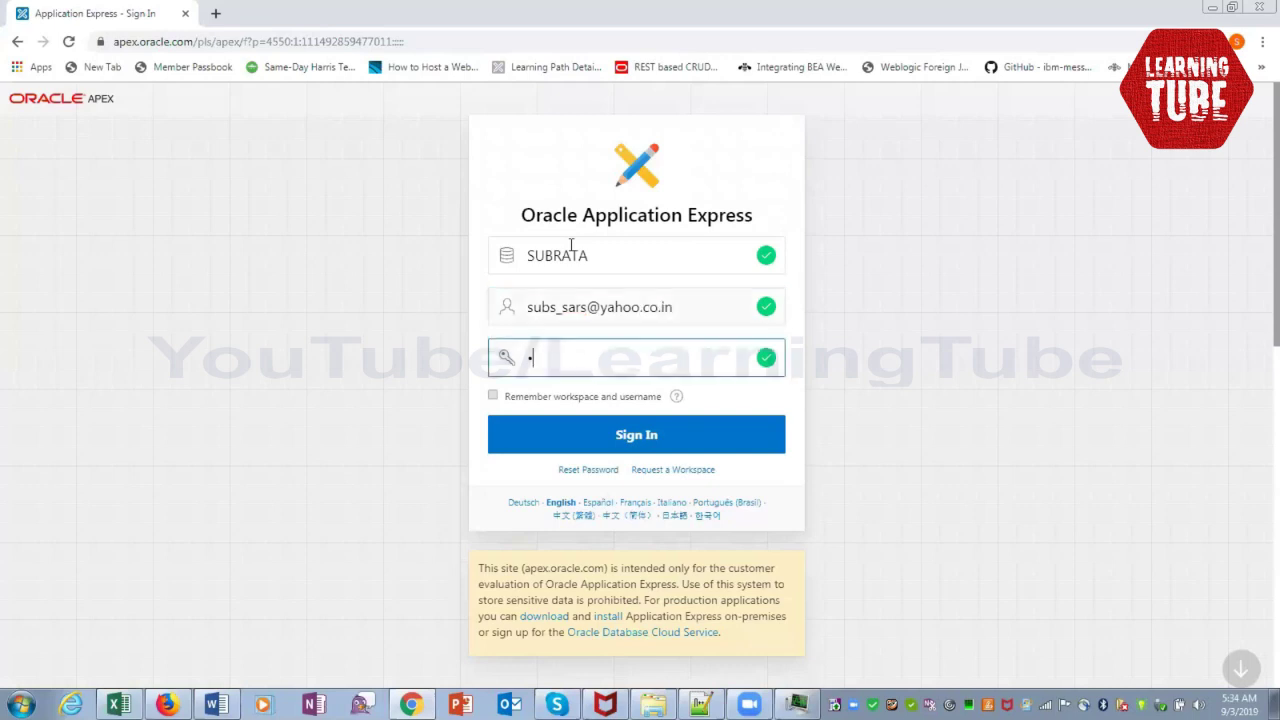
pyautogui.write('••••••••')
pyautogui.click(628, 440)
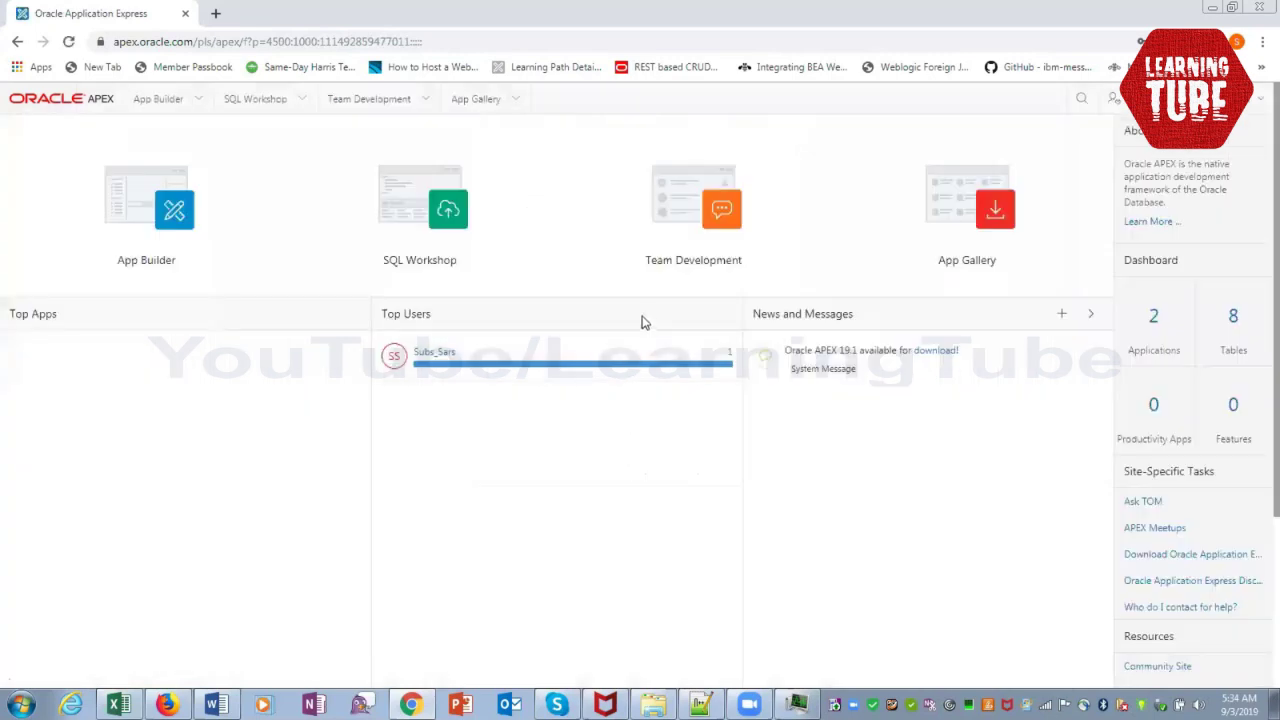
# Open the DEMO application from App Builder and run it
pyautogui.click(175, 225)
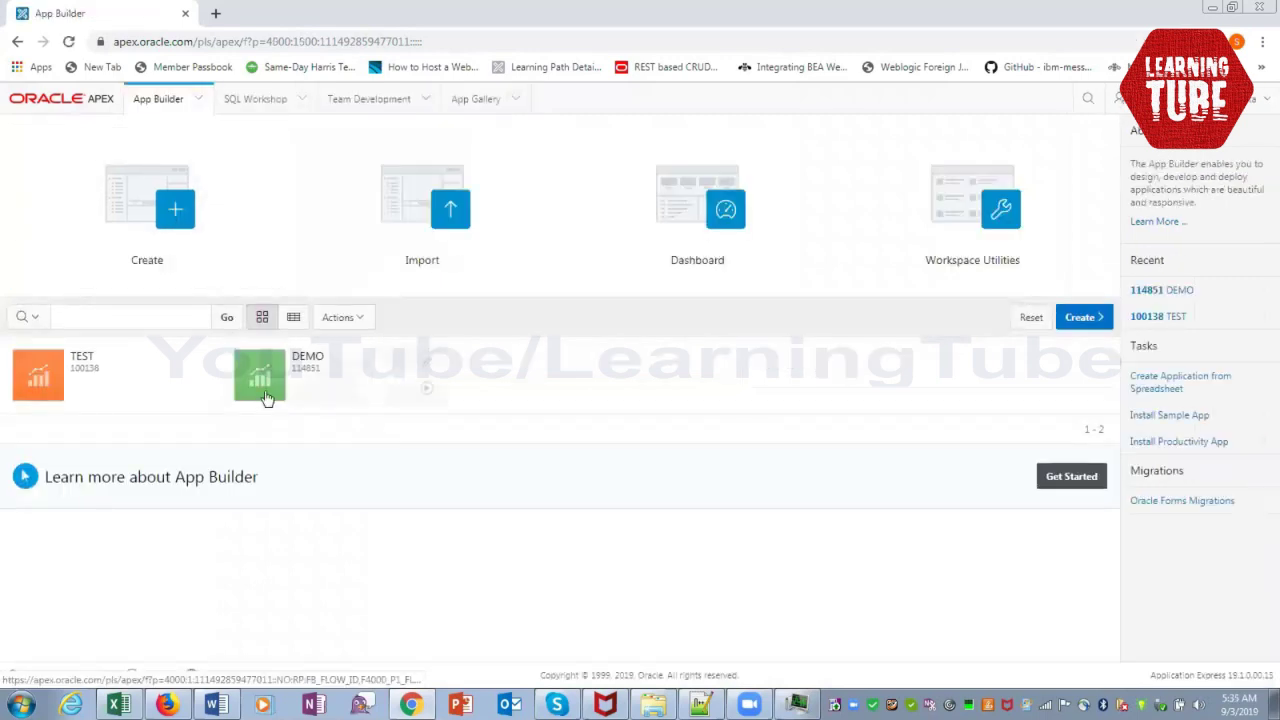
pyautogui.click(267, 396)
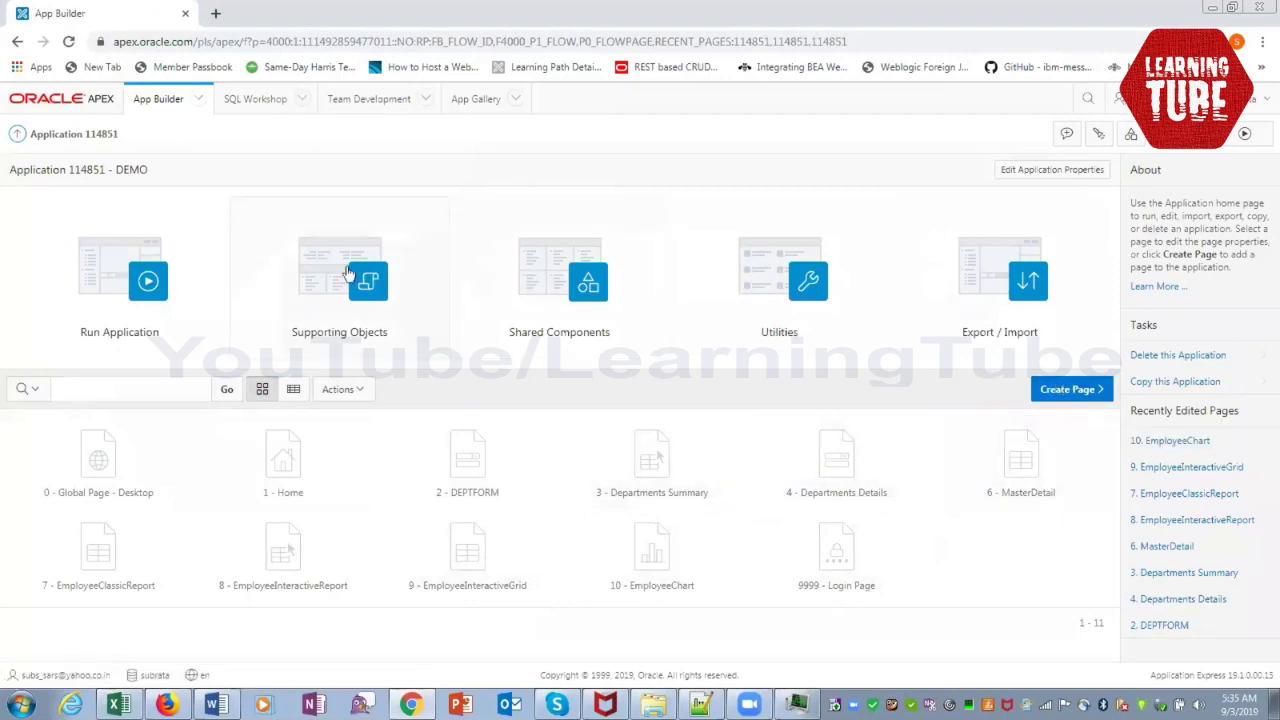
pyautogui.click(138, 278)
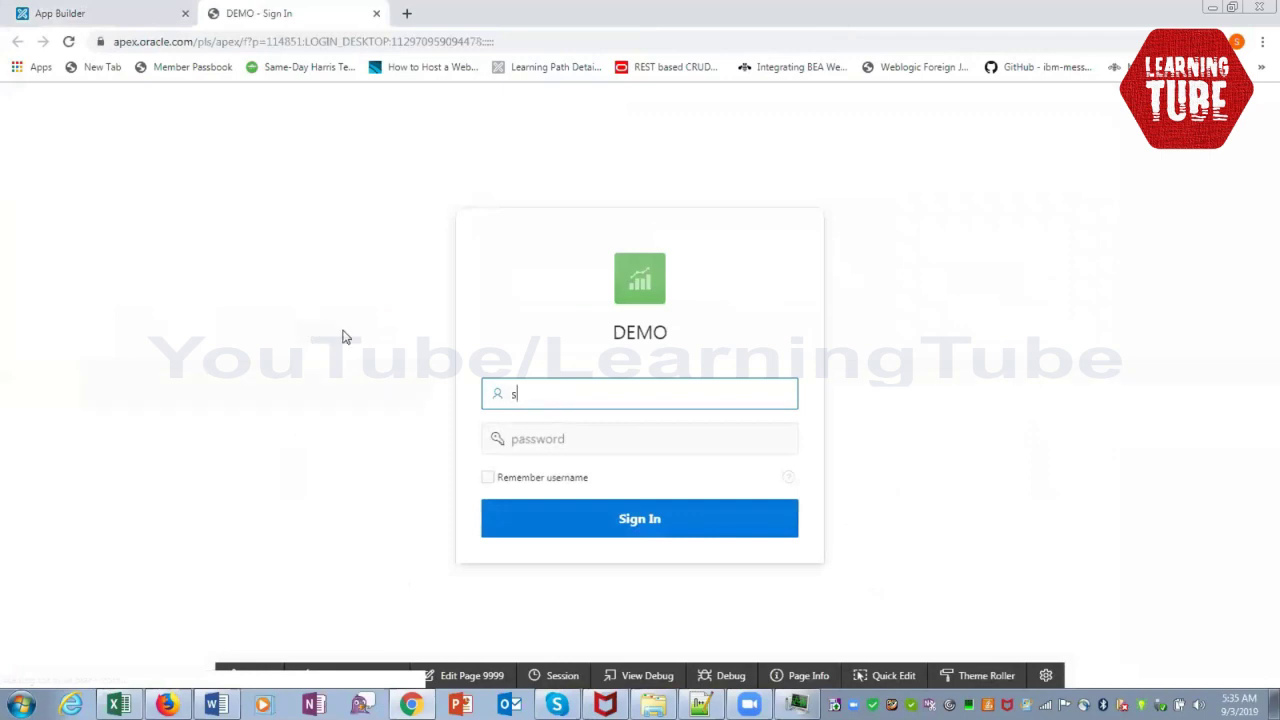
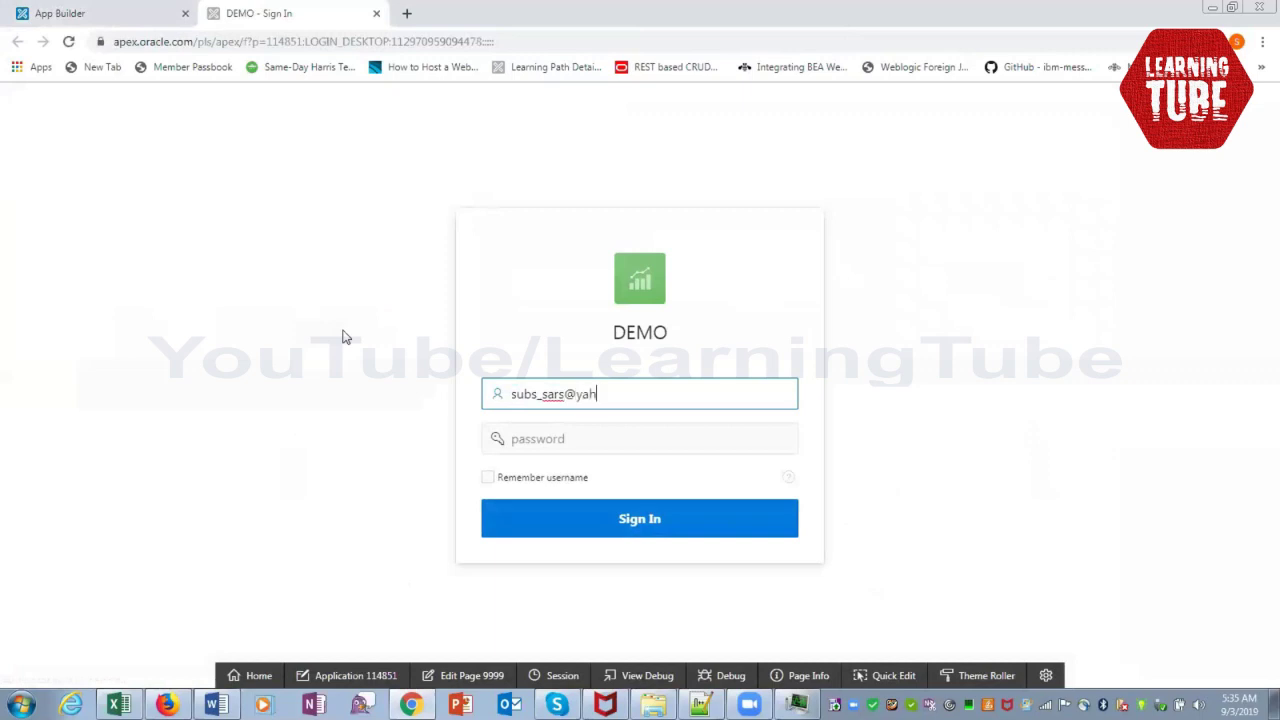
# Log in to the running DEMO app with the account e-mail and password
pyautogui.press('Tab')
pyautogui.write('•••')
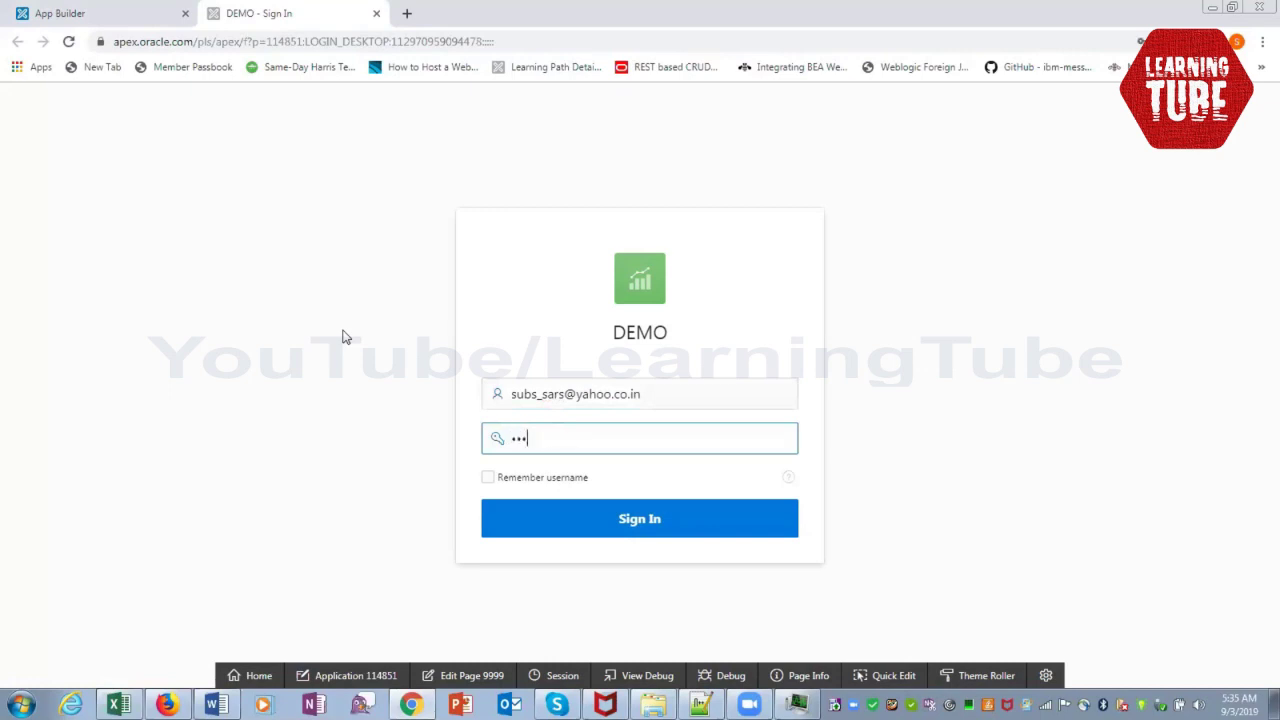
pyautogui.write('••••••')
pyautogui.click(591, 530)
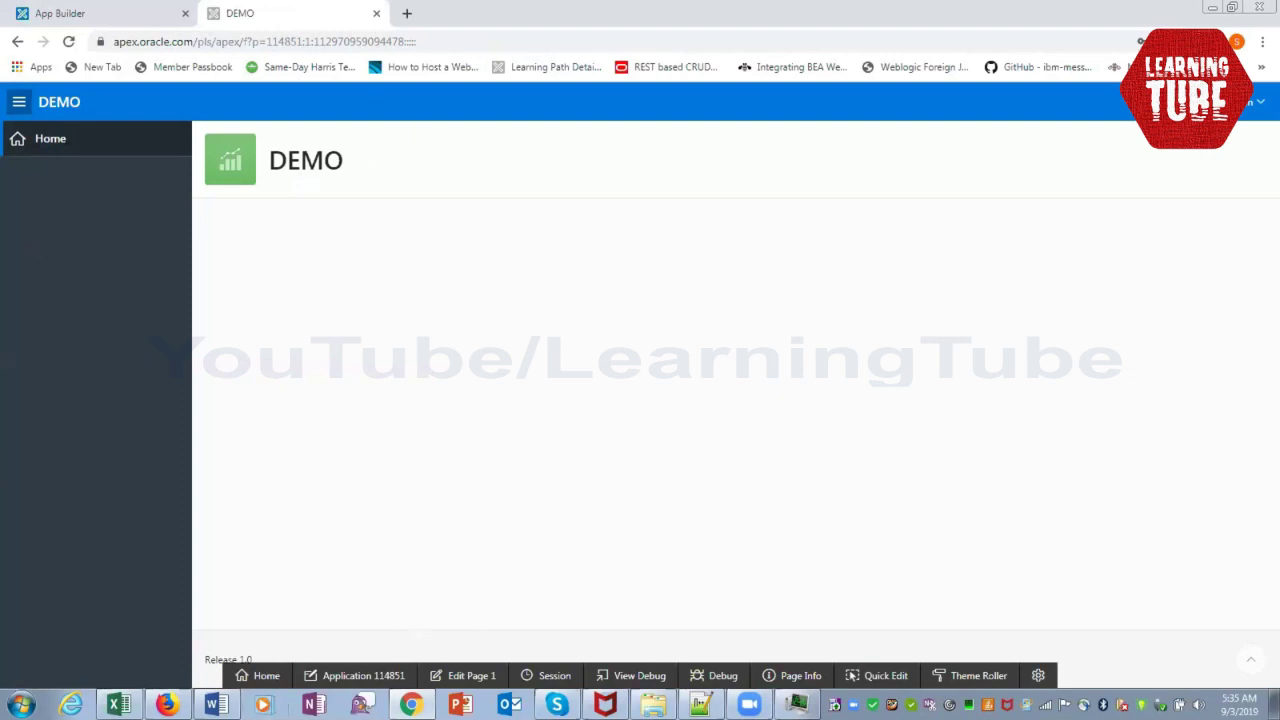
pyautogui.click(440, 677)
# Go from Page 1 to DEMO's Shared Components and open the Navigation Menu
pyautogui.click(455, 680)
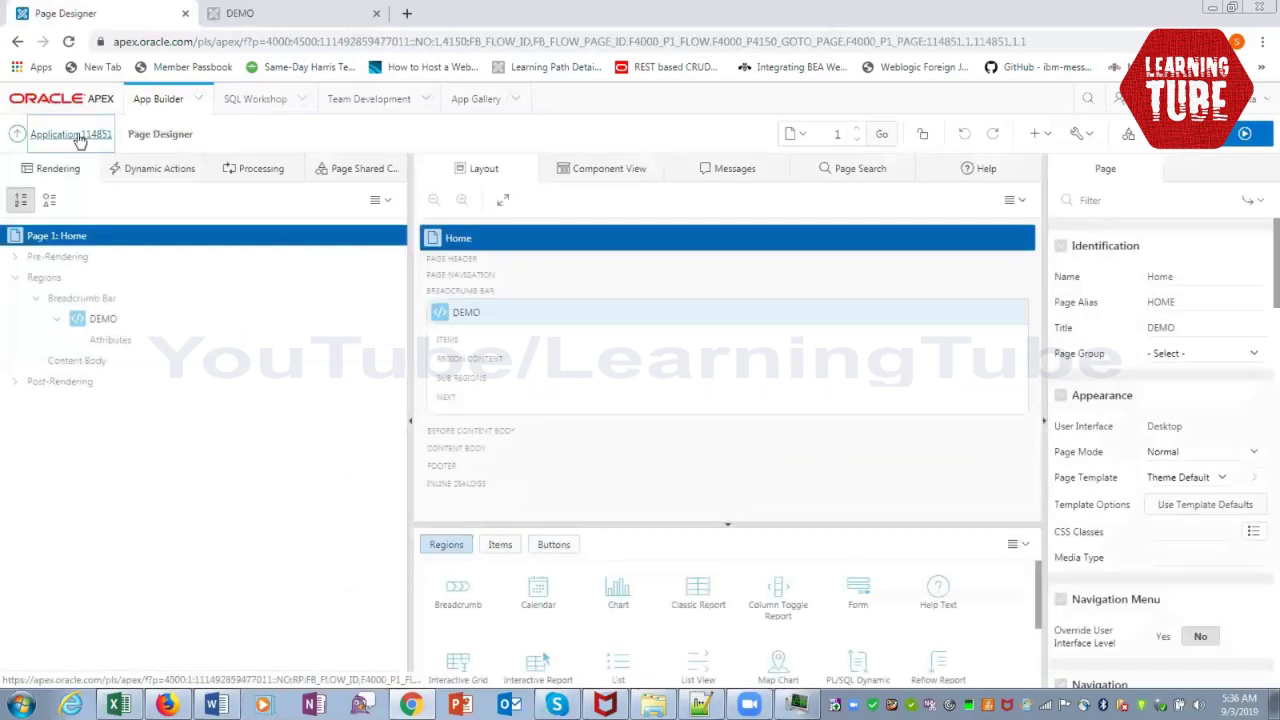
pyautogui.click(72, 133)
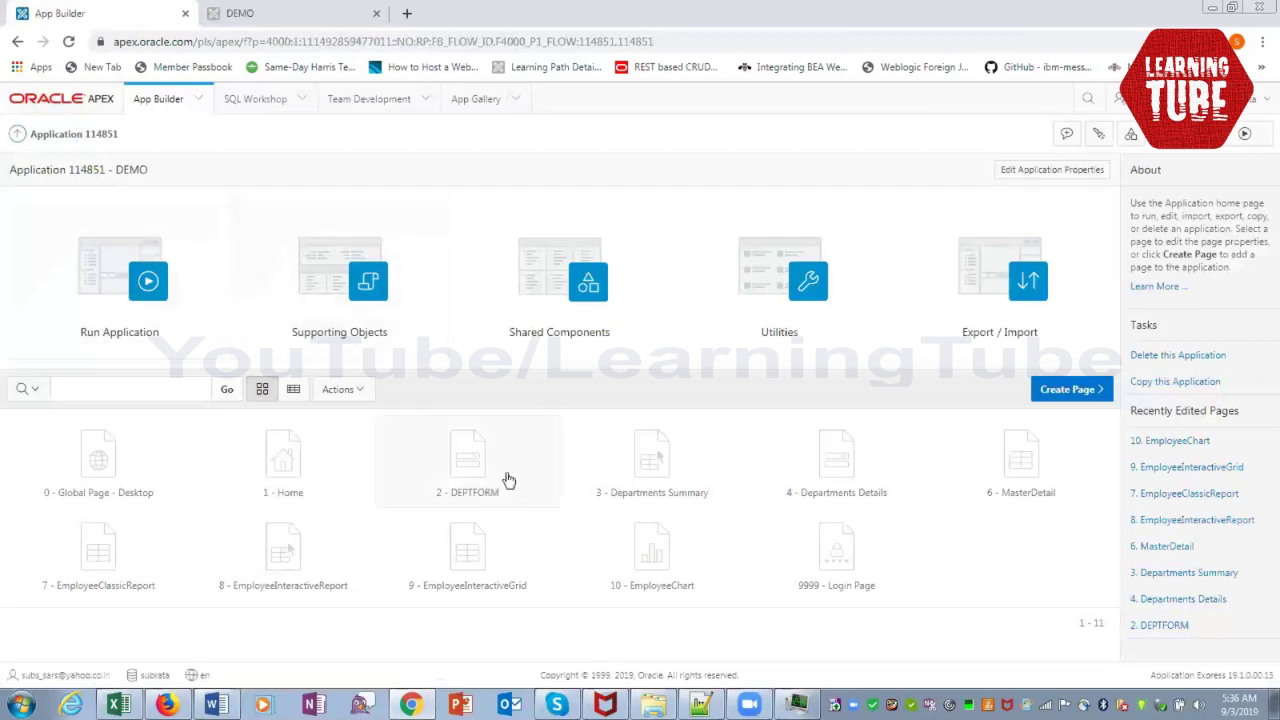
pyautogui.click(572, 330)
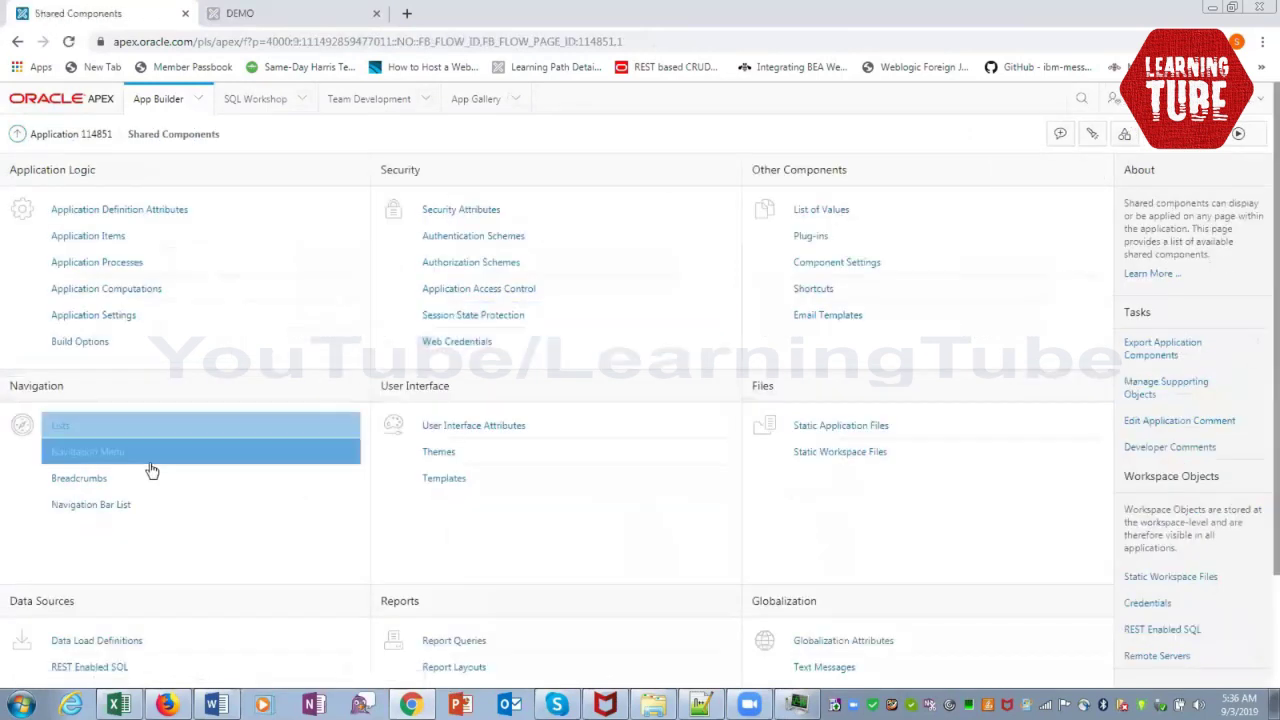
pyautogui.click(100, 458)
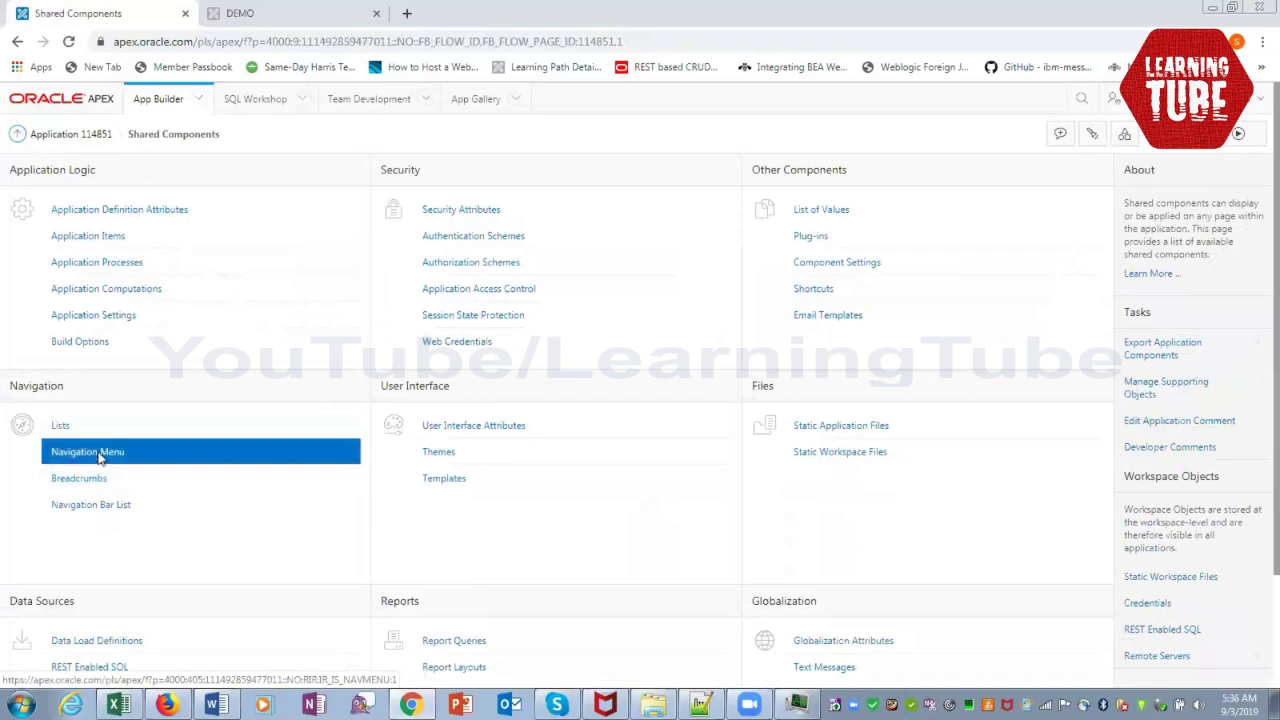
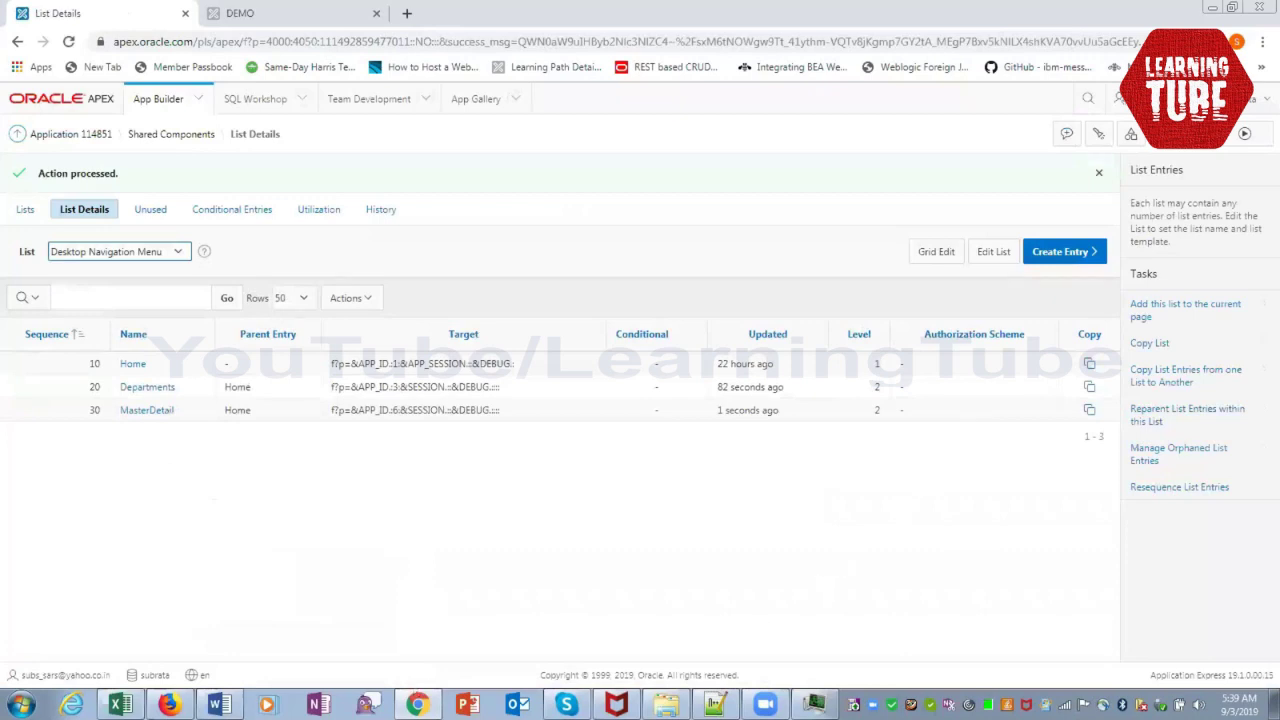
# Confirm the Desktop Navigation Menu lists MasterDetail (page 6) and Departments under Home
pyautogui.moveTo(168, 705)
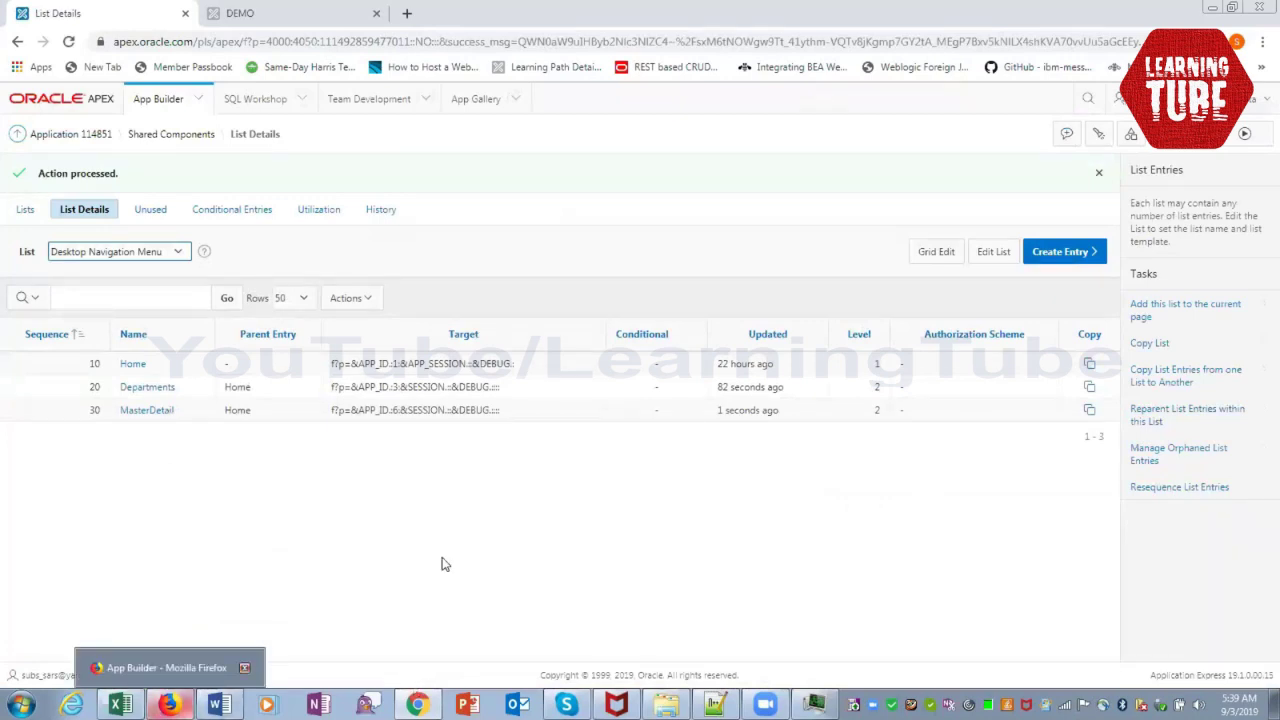
# Run the DEMO app and view the MasterDetail page's Departments and Employees grids
pyautogui.click(73, 138)
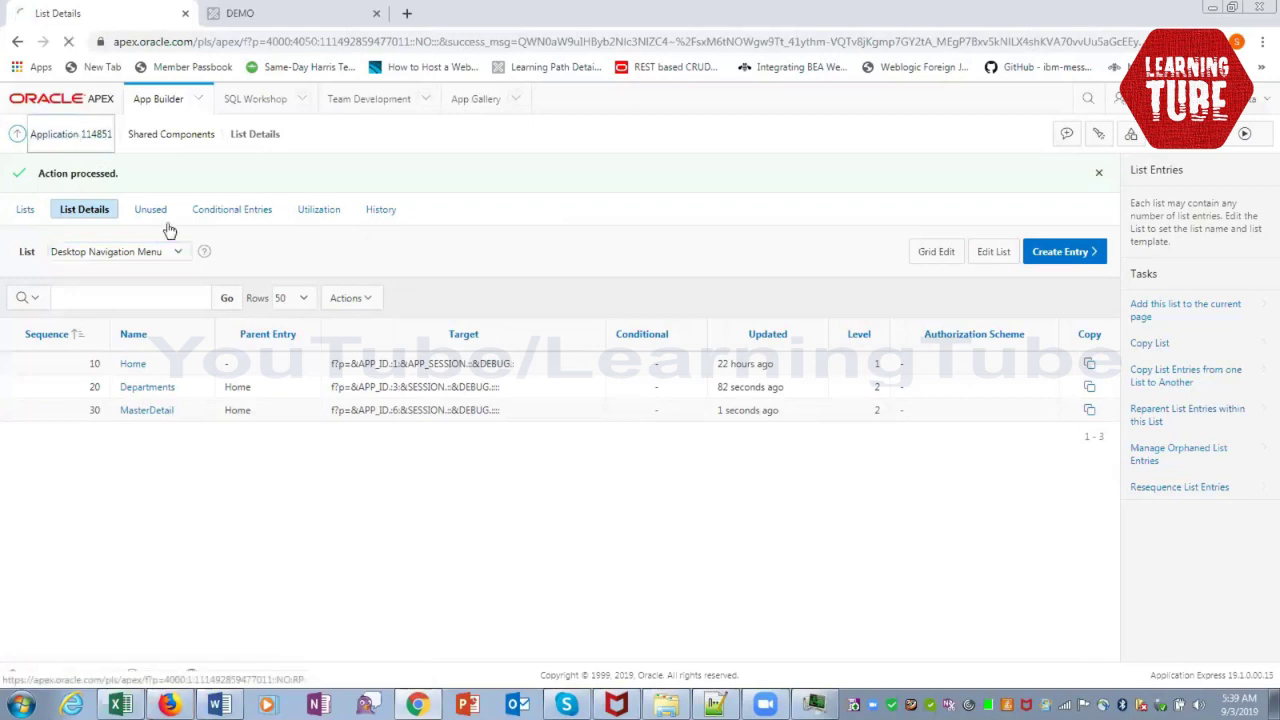
pyautogui.click(107, 303)
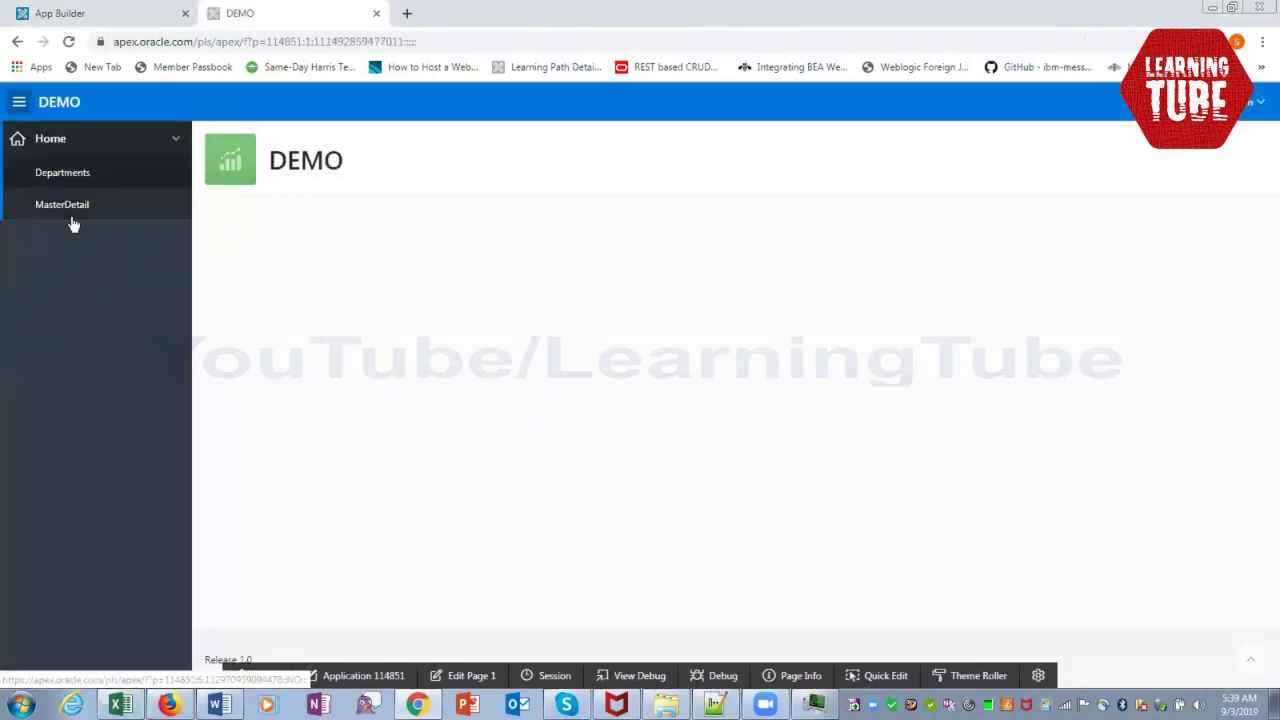
pyautogui.click(72, 215)
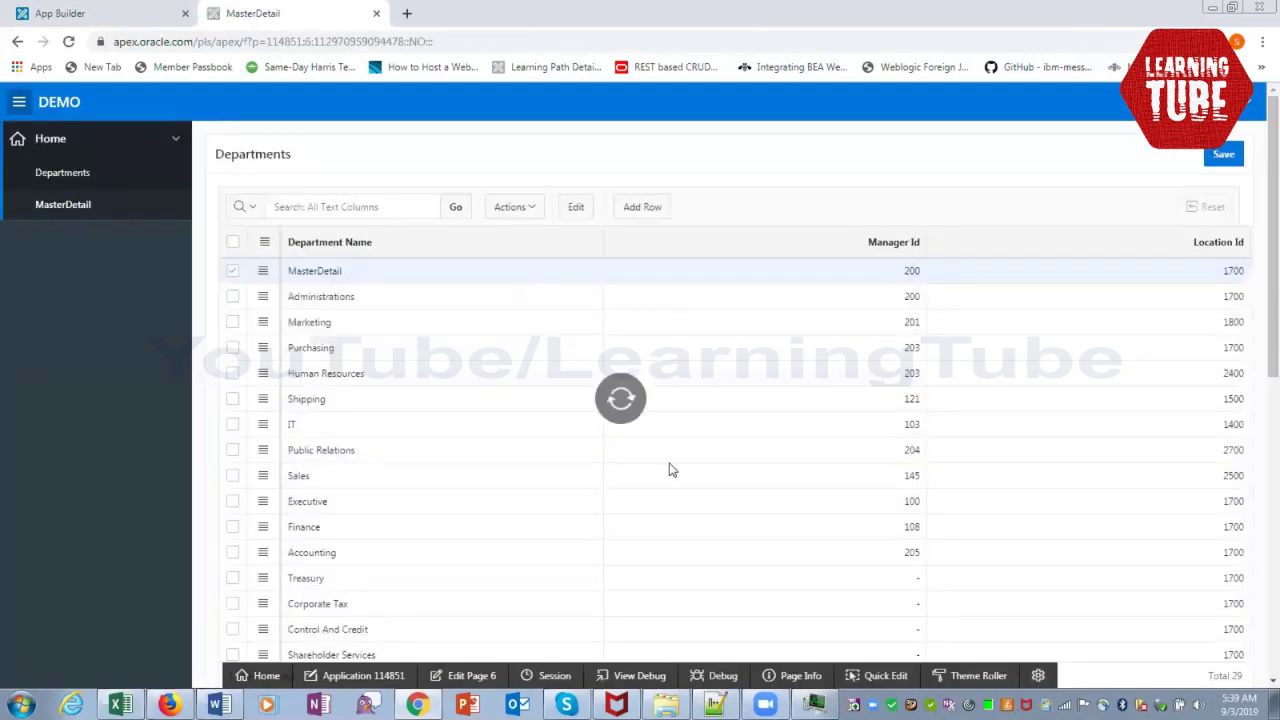
pyautogui.scroll(-10, 673, 481)
pyautogui.scroll(-3, 672, 513)
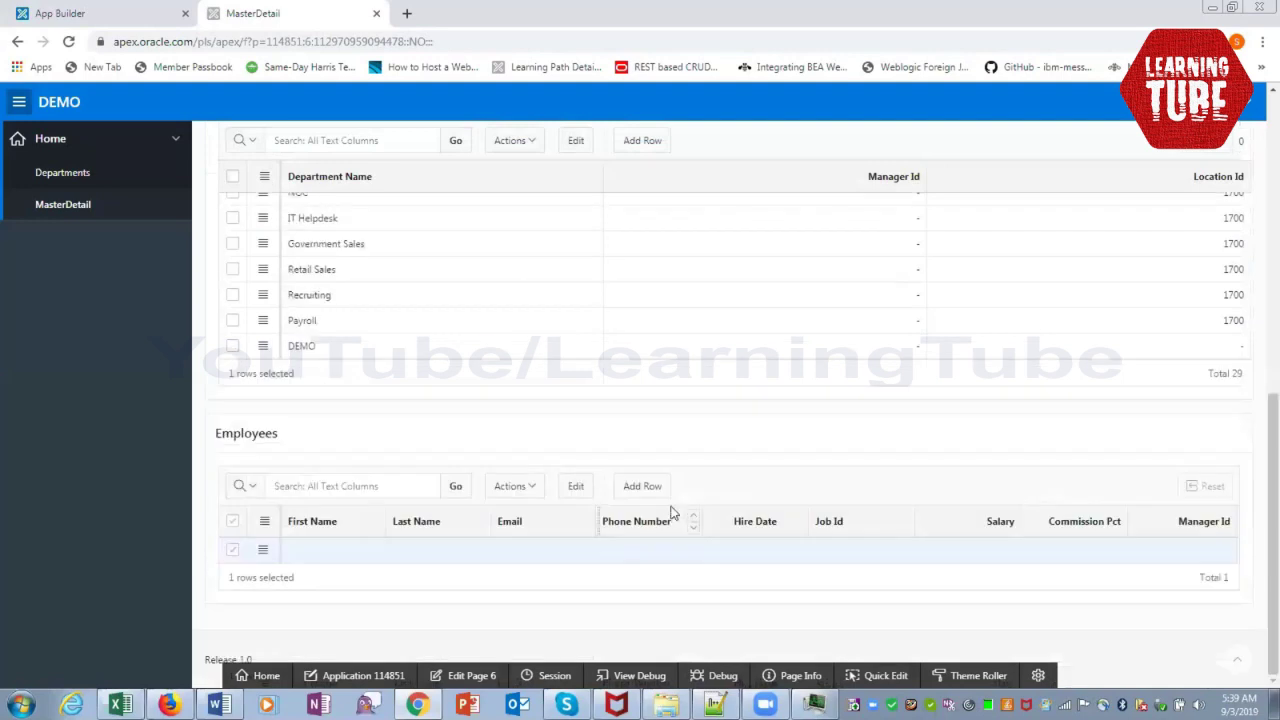
pyautogui.scroll(10, 672, 513)
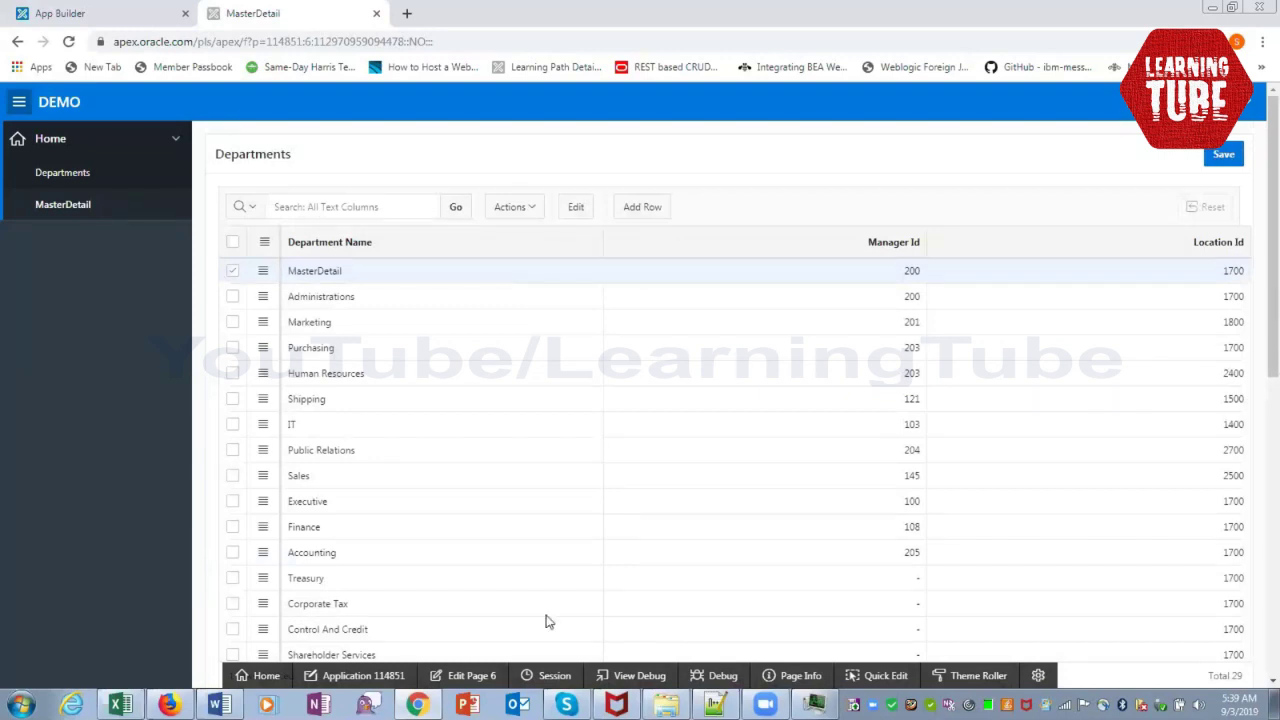
# Open the Desktop Navigation Bar list's entries, backing out of an accidental new list
pyautogui.click(348, 677)
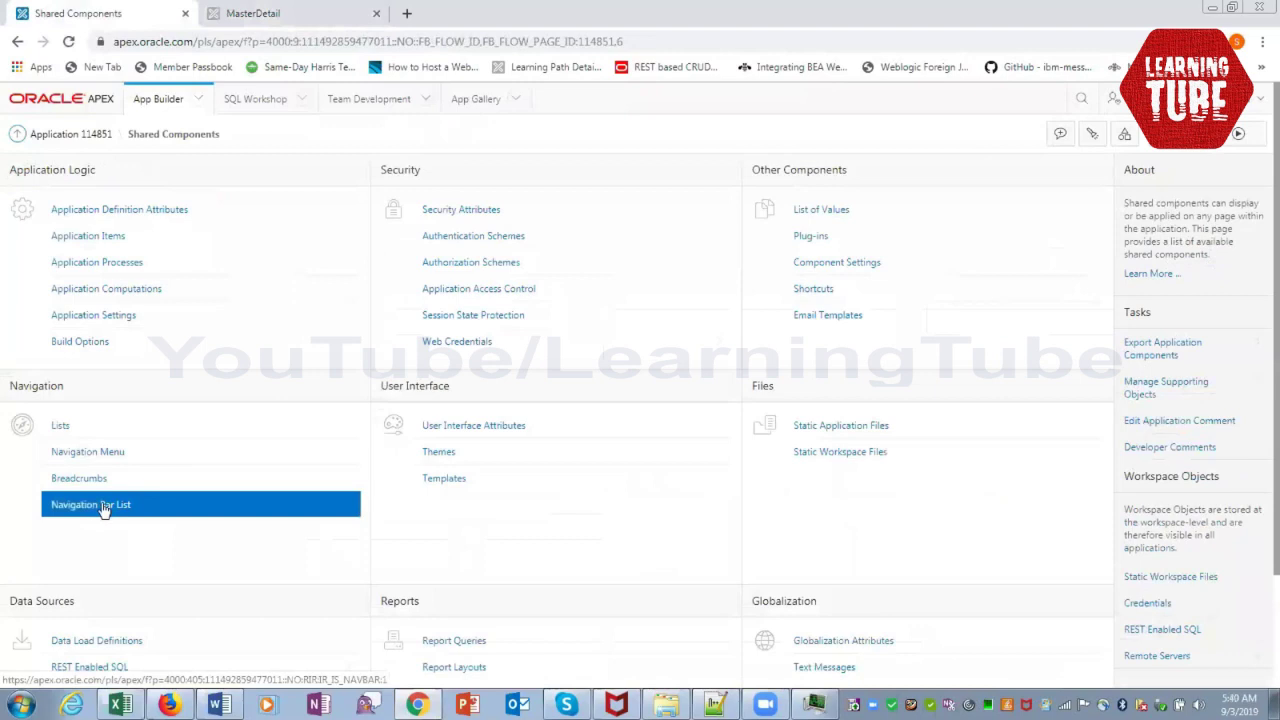
pyautogui.click(104, 510)
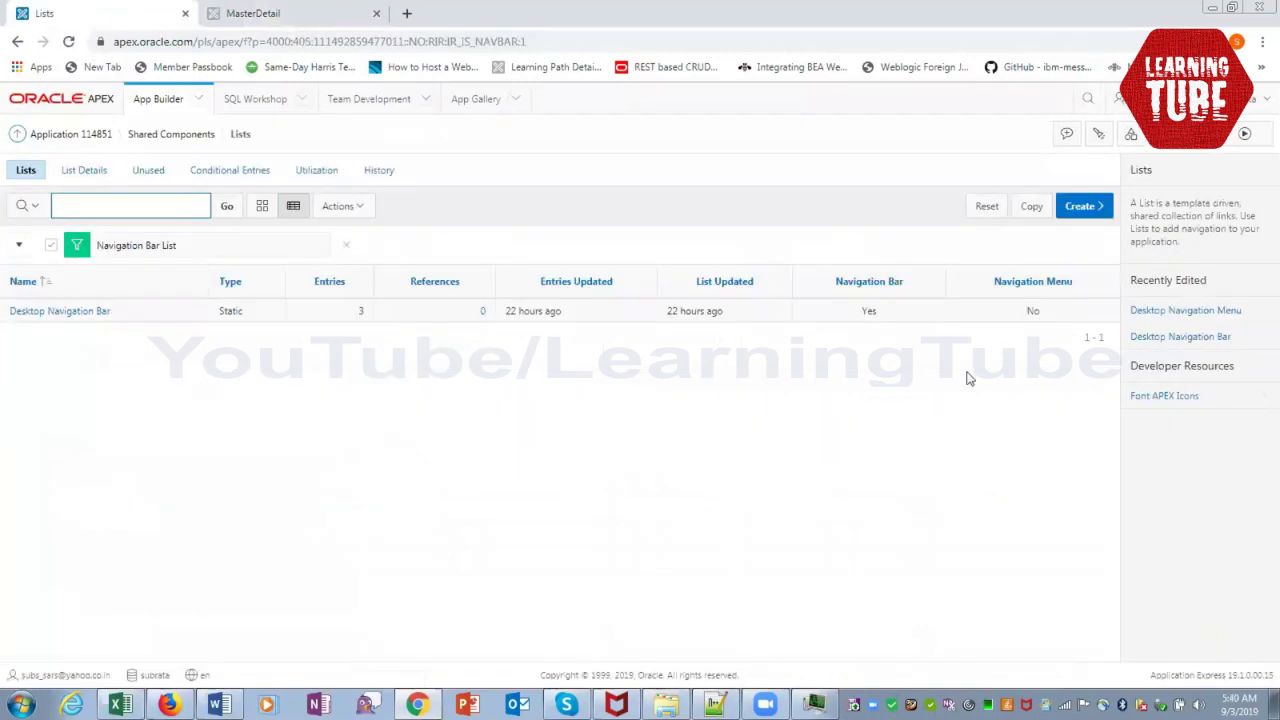
pyautogui.click(1075, 206)
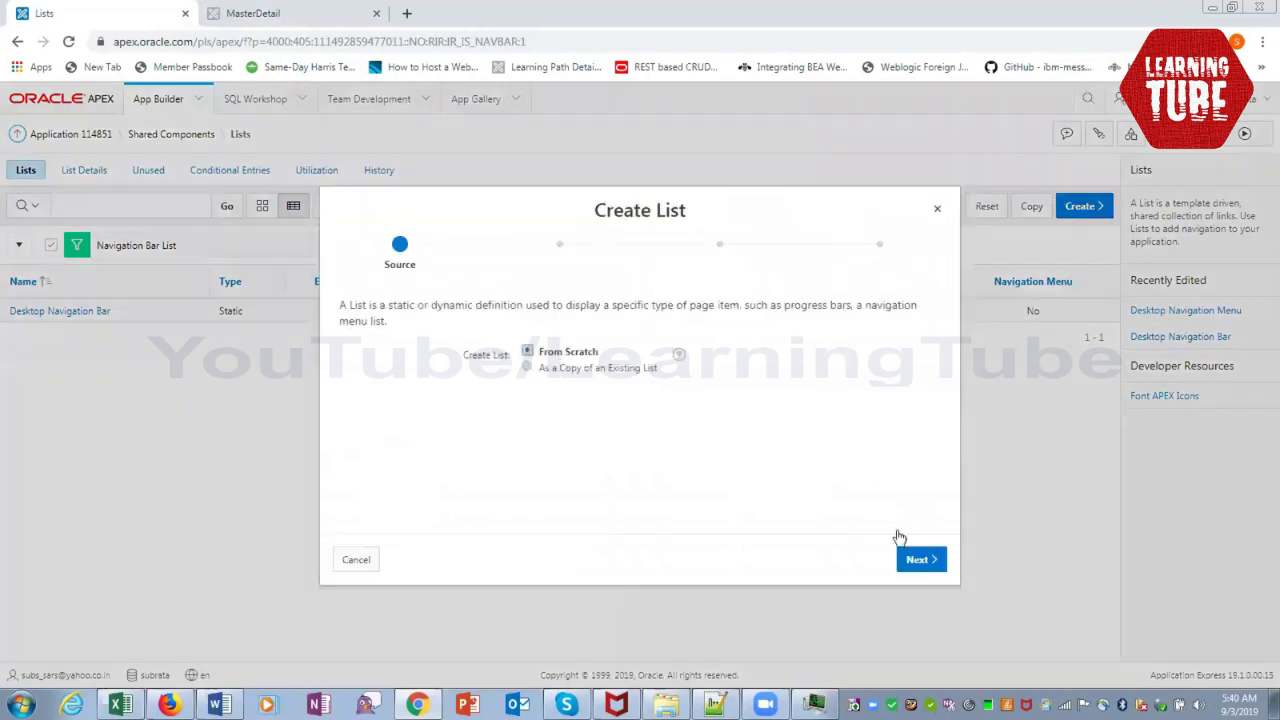
pyautogui.click(935, 211)
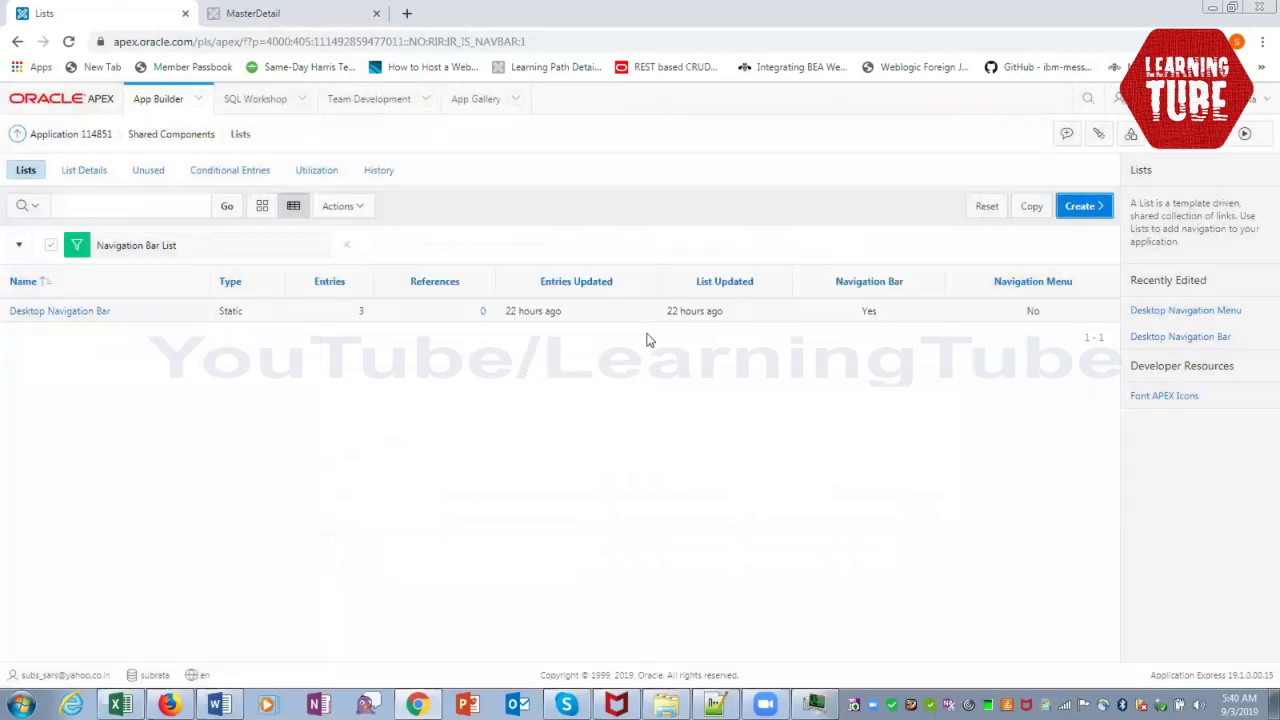
pyautogui.click(96, 313)
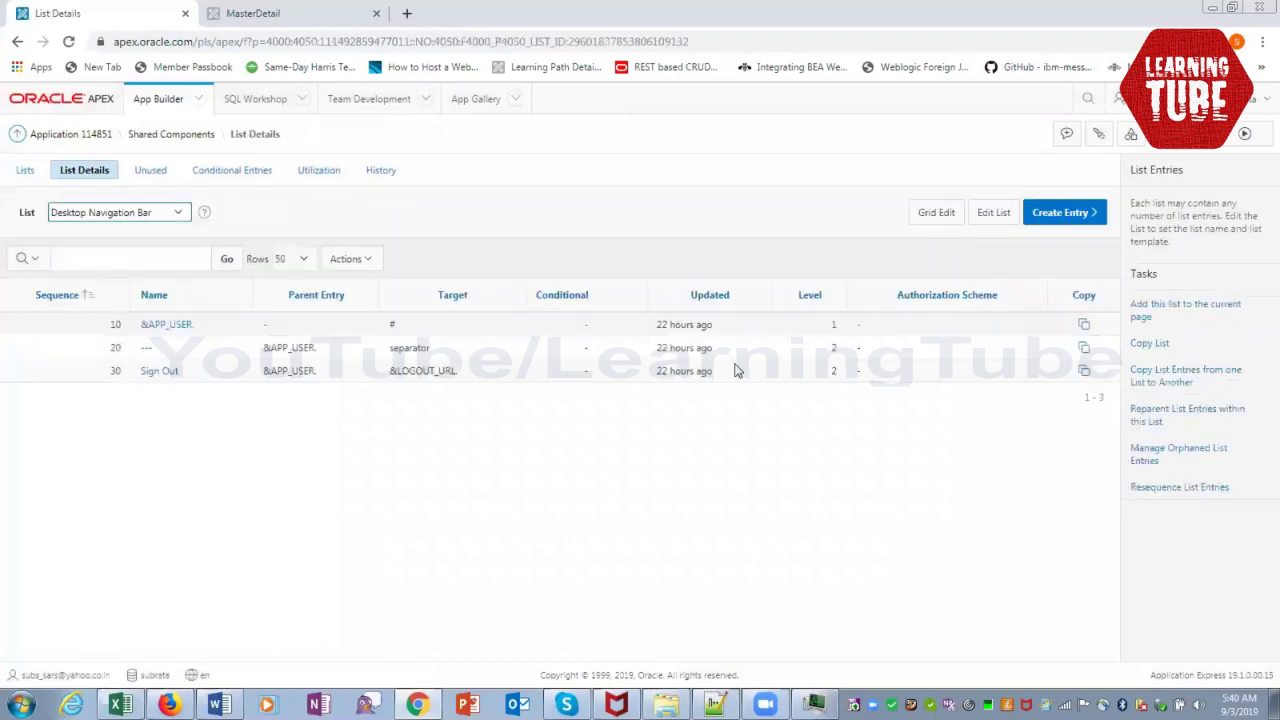
# Add a top-level 'Departments' navigation bar entry linked to page 3, Departments Summary
pyautogui.click(1068, 216)
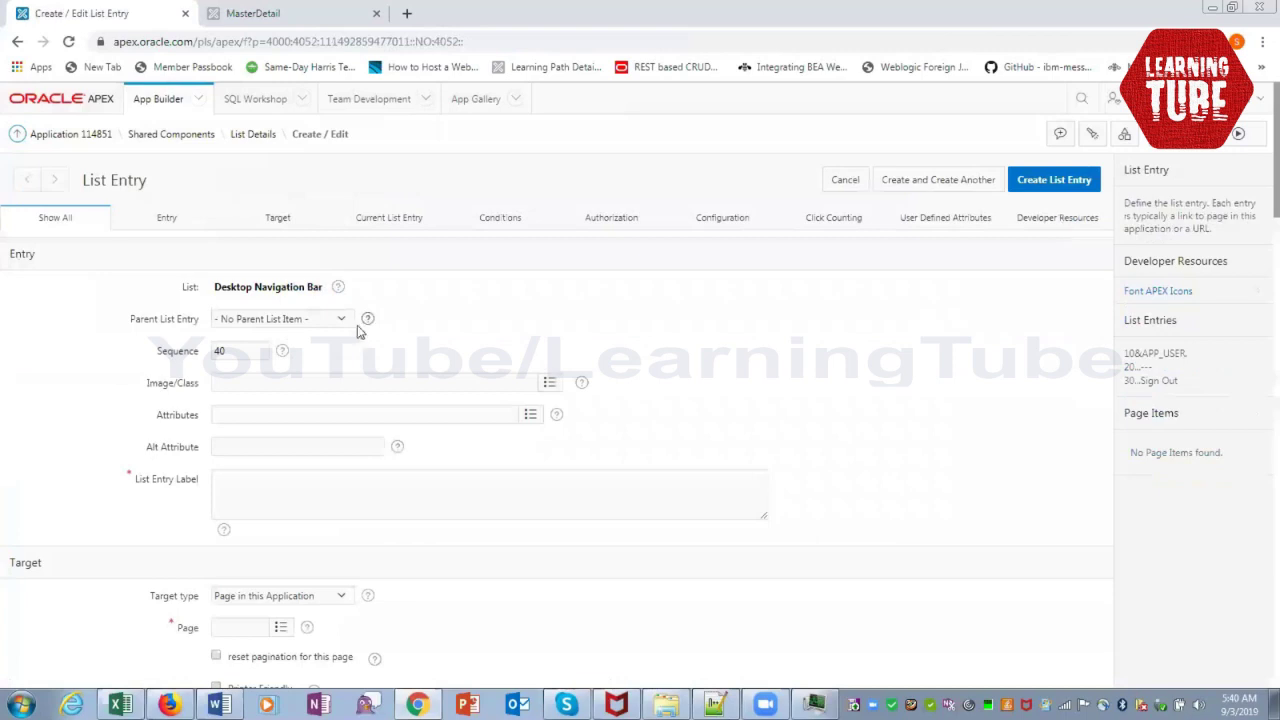
pyautogui.click(339, 321)
pyautogui.click(338, 322)
pyautogui.click(246, 486)
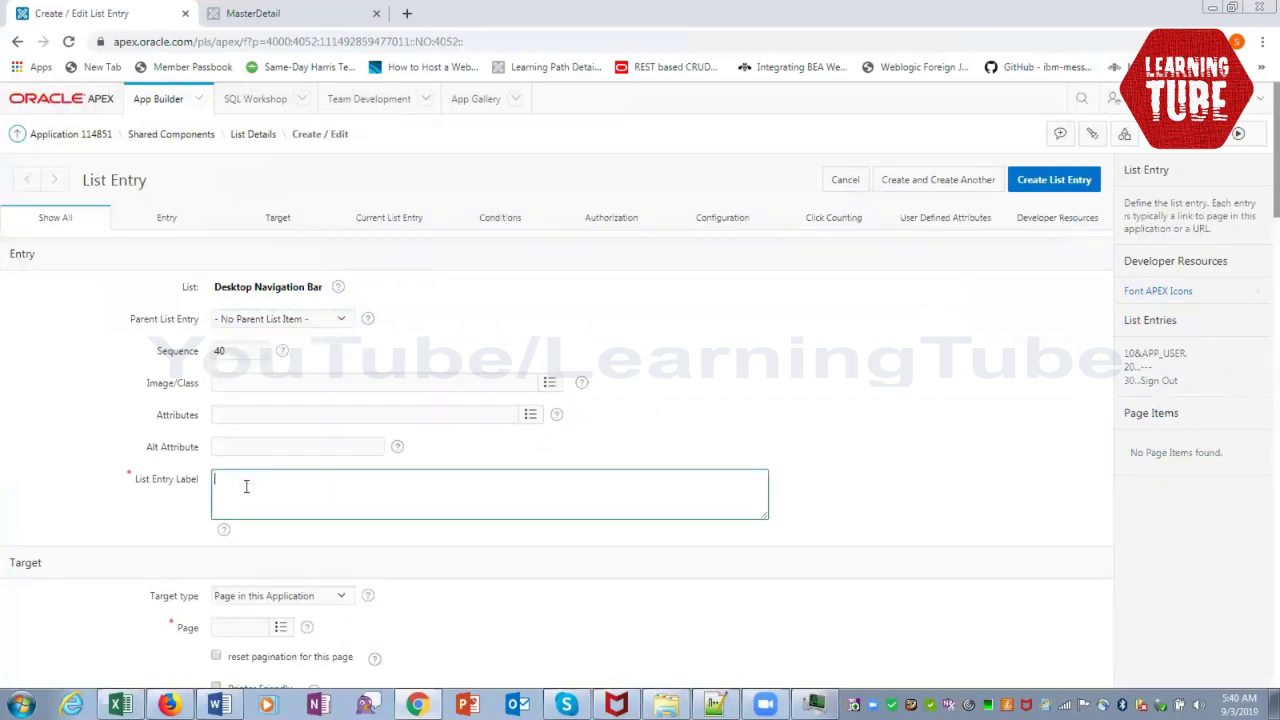
pyautogui.write('DEpartments')
pyautogui.press('BackSpace')
pyautogui.press('BackSpace')
pyautogui.press('BackSpace')
pyautogui.press('BackSpace')
pyautogui.press('BackSpace')
pyautogui.press('BackSpace')
pyautogui.press('BackSpace')
pyautogui.press('BackSpace')
pyautogui.press('BackSpace')
pyautogui.press('BackSpace')
pyautogui.write('epartments')
pyautogui.click(290, 630)
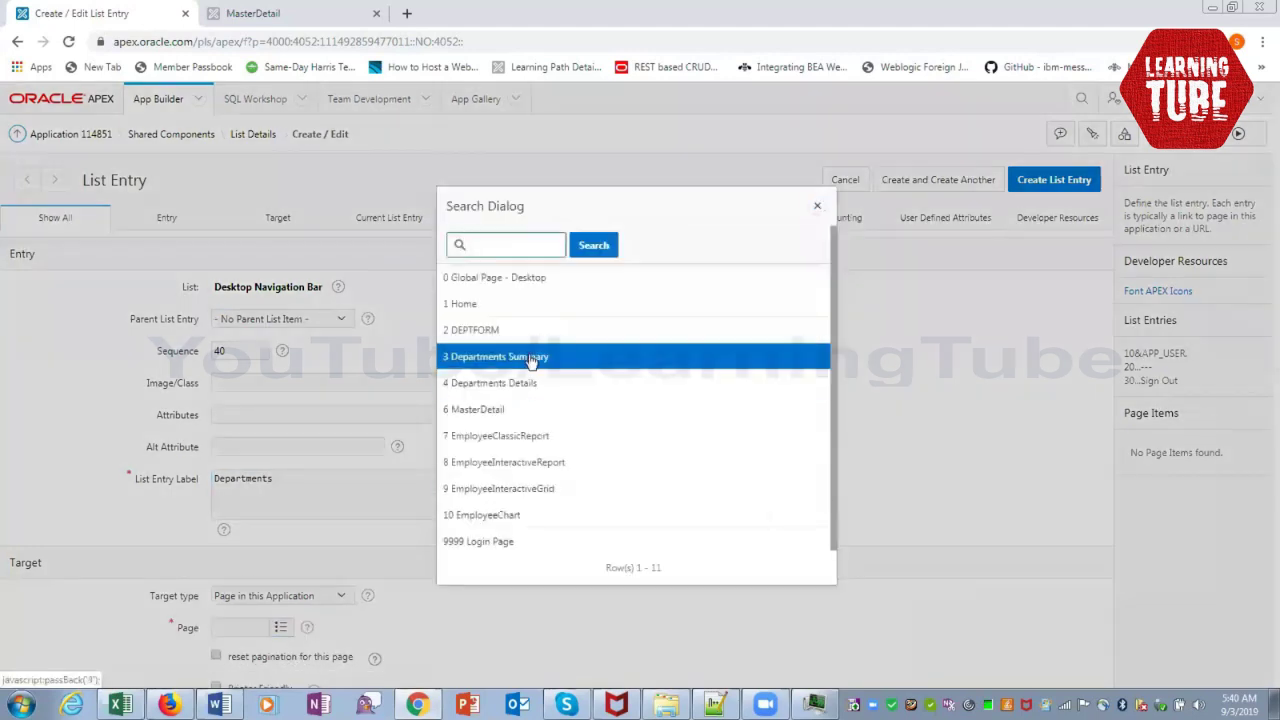
pyautogui.click(528, 362)
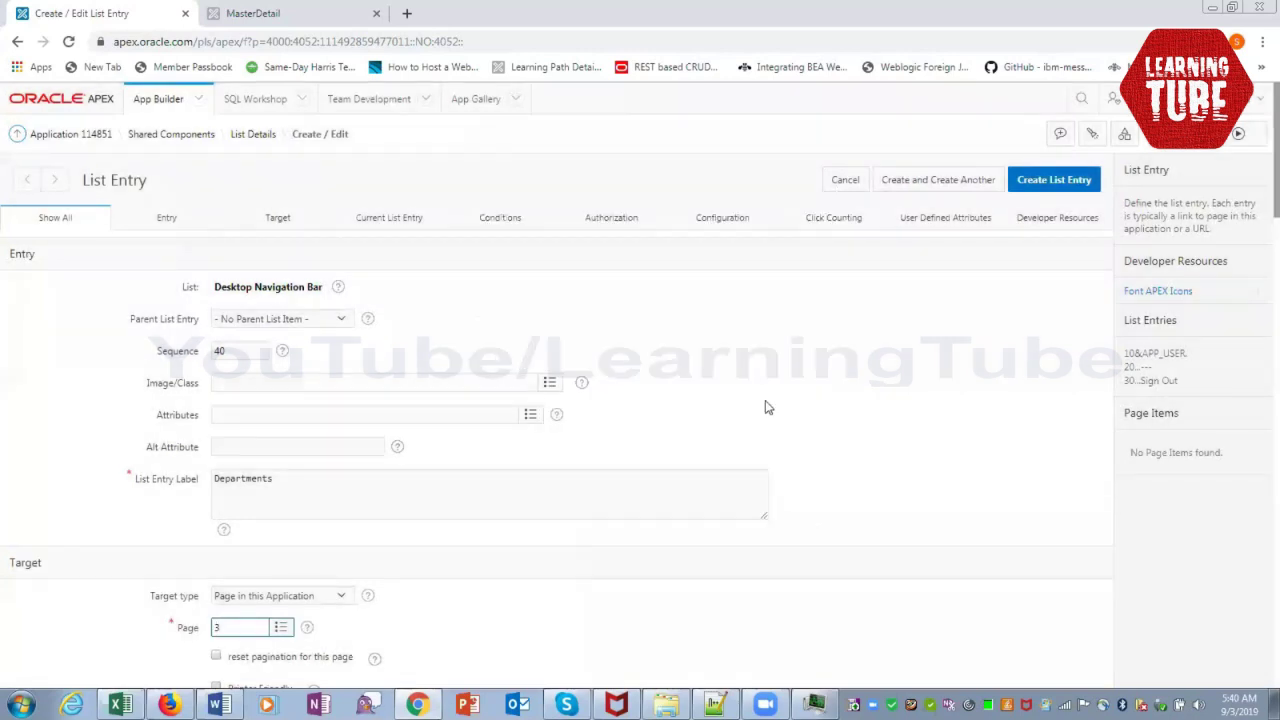
pyautogui.click(1073, 178)
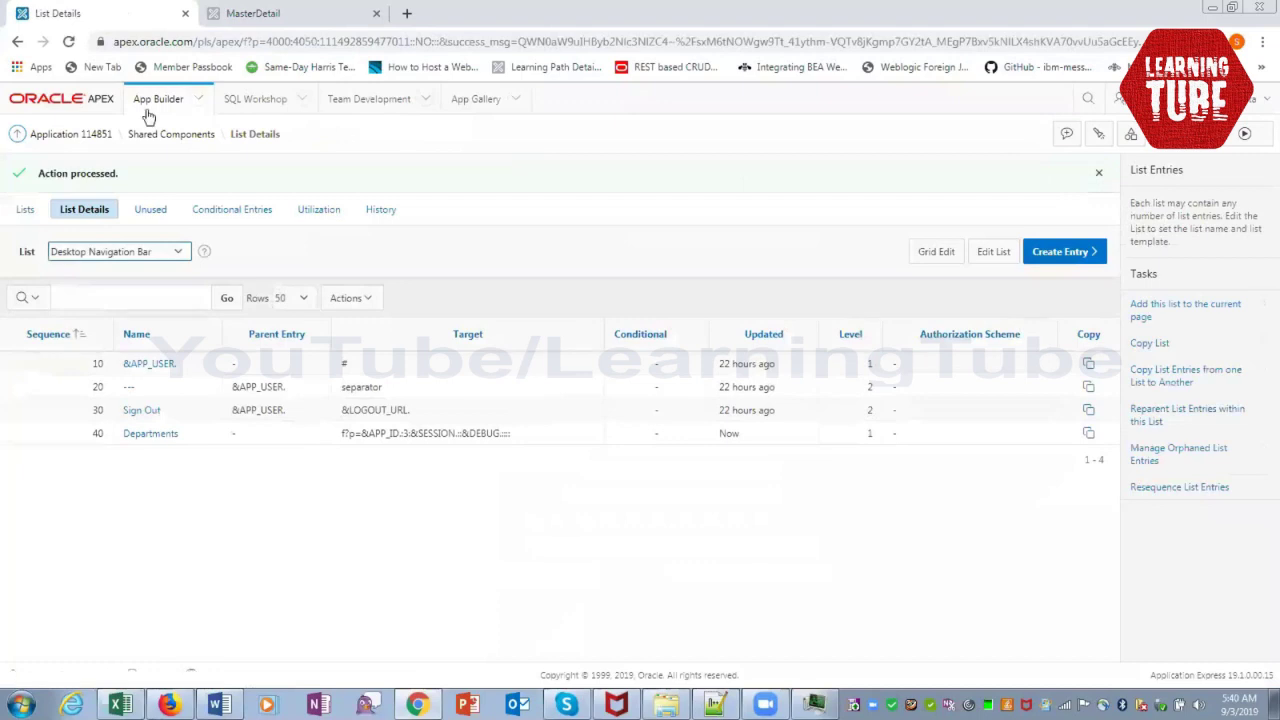
# Run the DEMO app and follow its new Departments top-bar link to Departments Summary
pyautogui.click(83, 140)
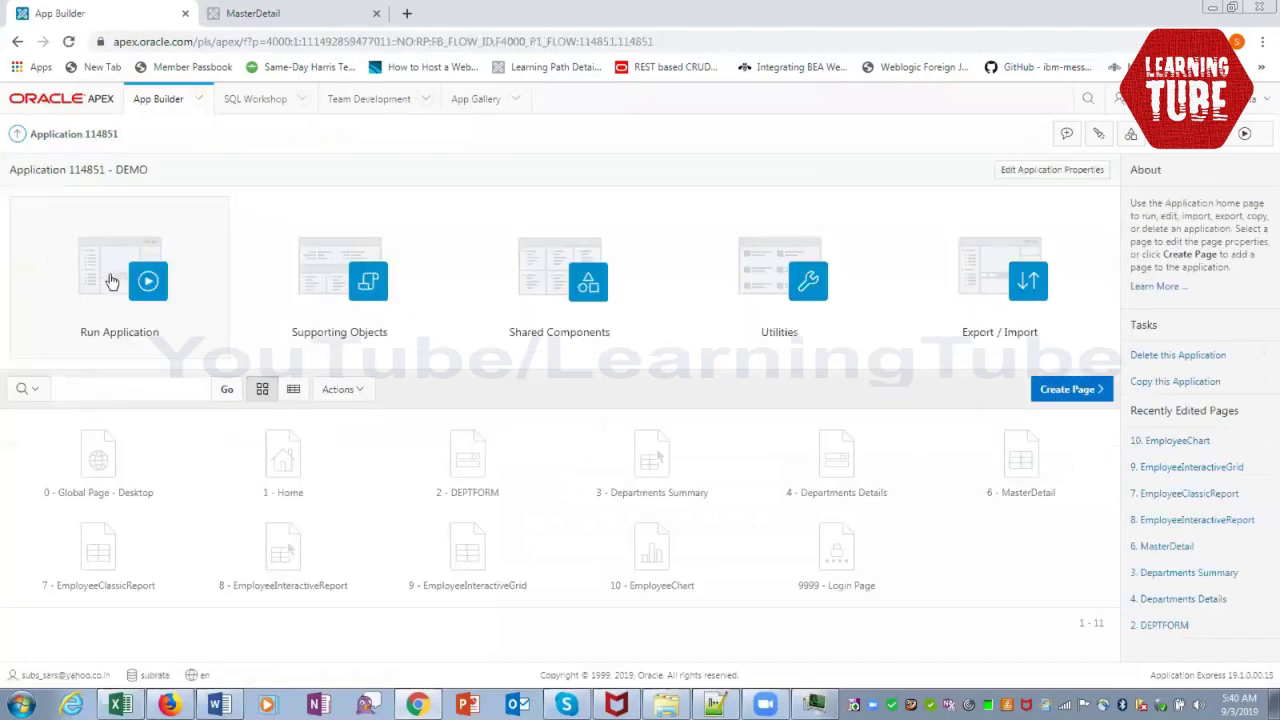
pyautogui.click(198, 287)
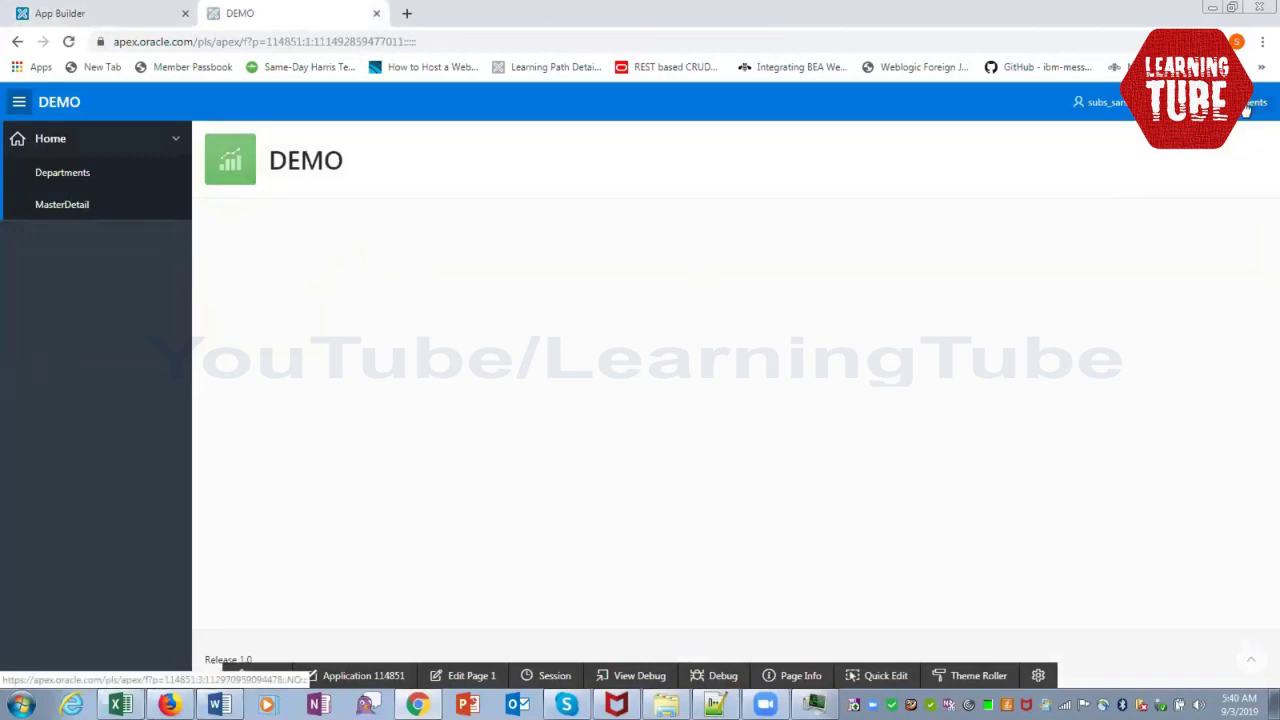
pyautogui.click(1247, 108)
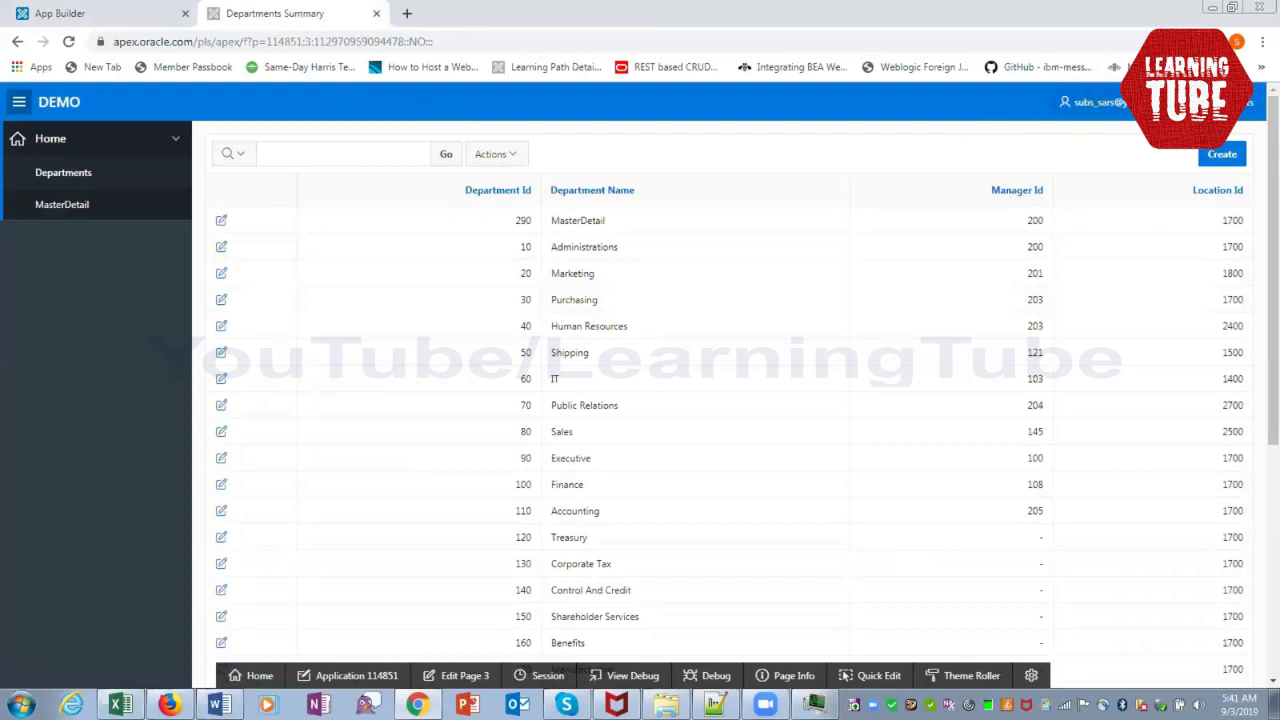
# Reopen the Desktop Navigation Bar list from the DEMO app's Shared Components
pyautogui.click(340, 677)
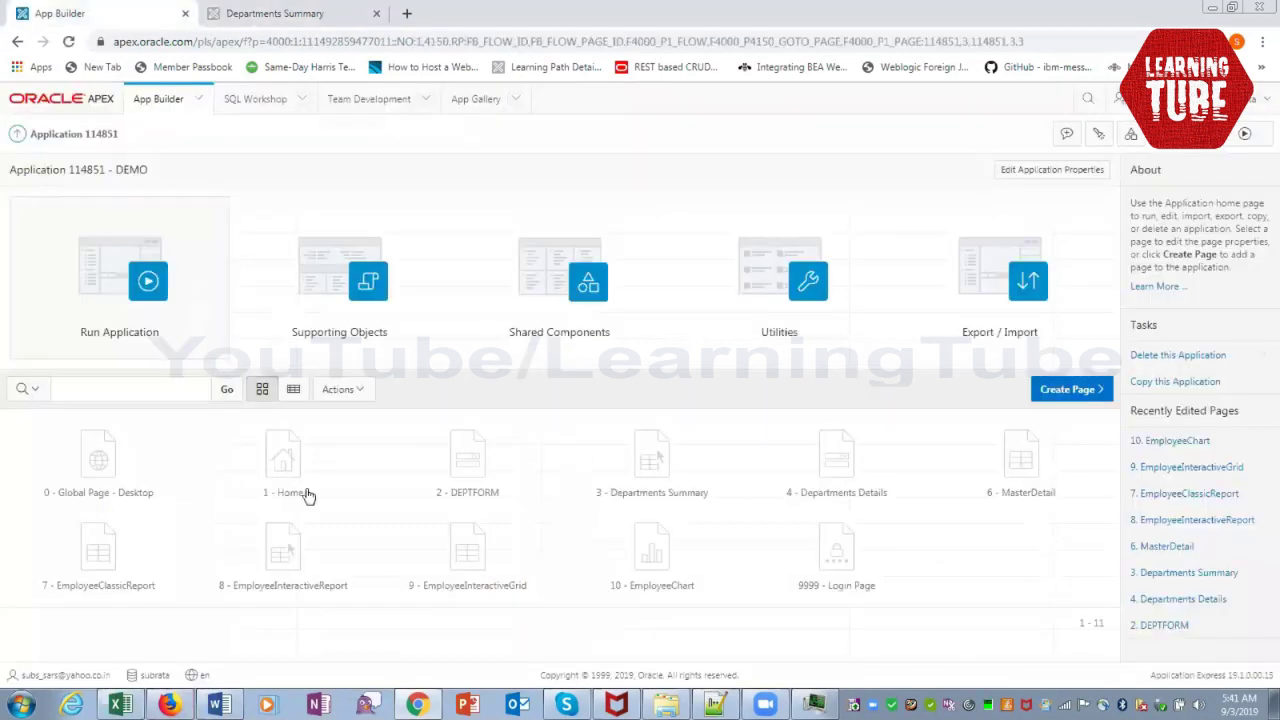
pyautogui.click(531, 315)
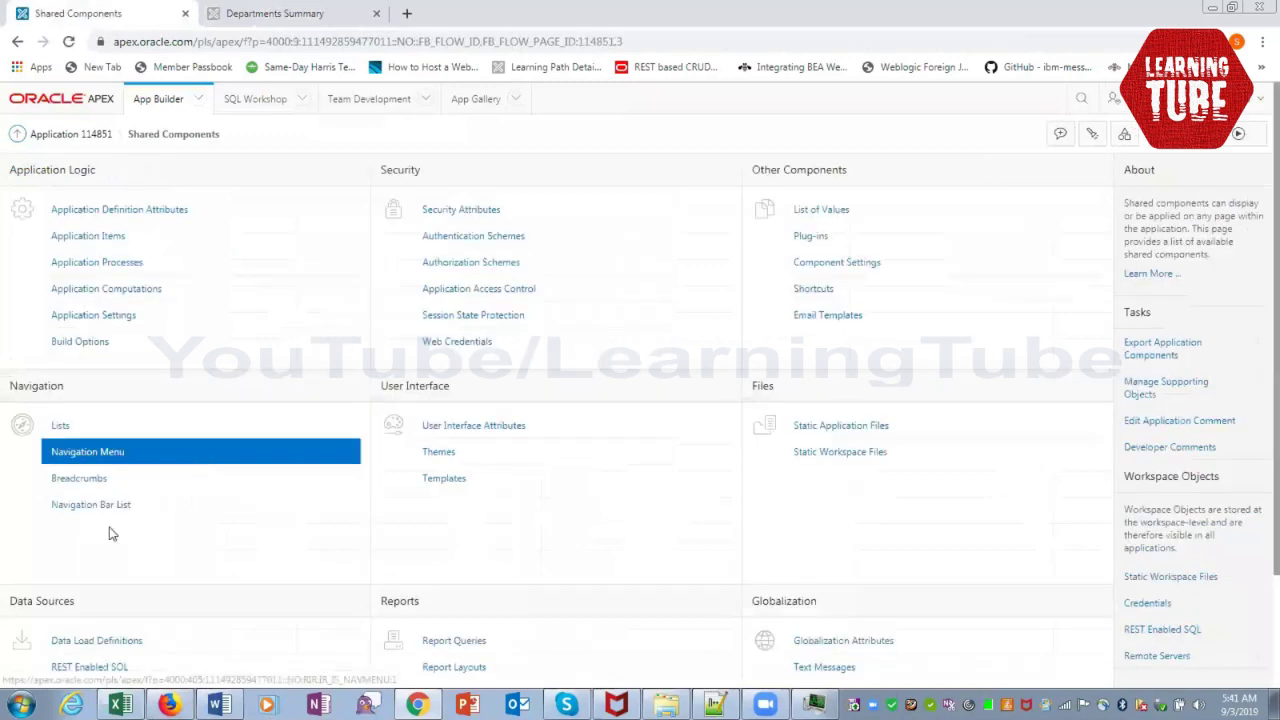
pyautogui.click(115, 512)
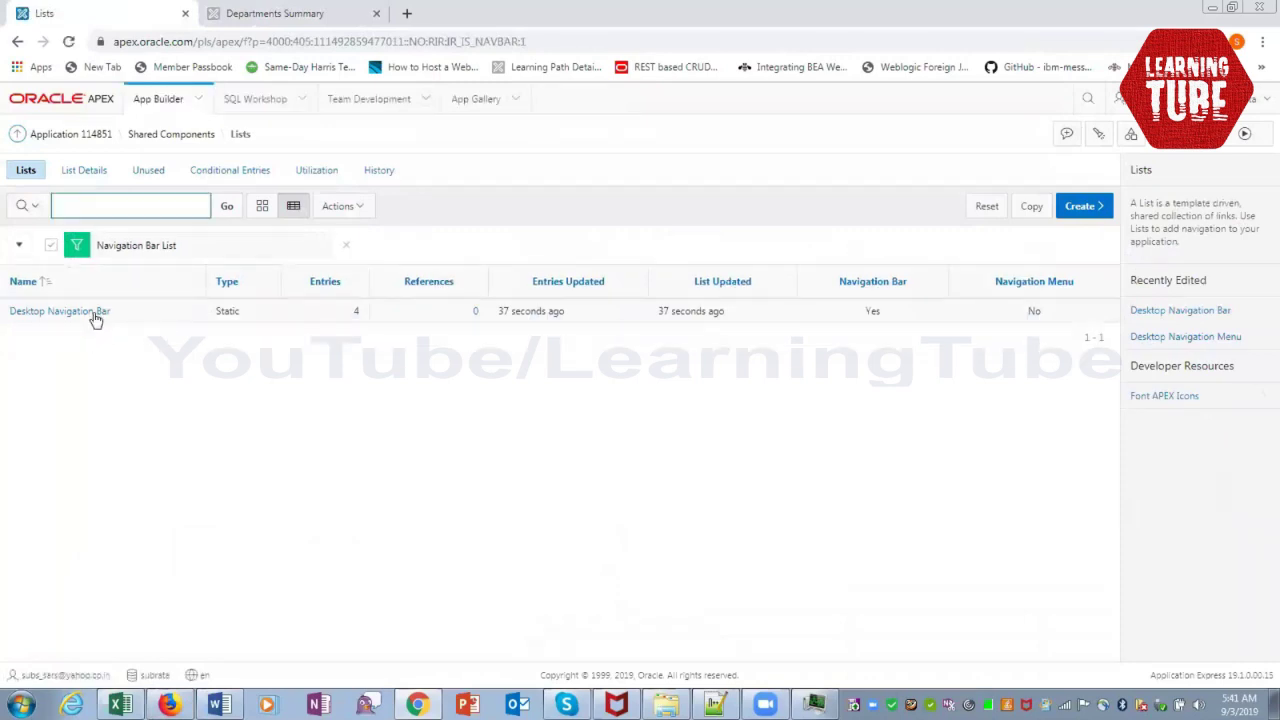
pyautogui.click(95, 314)
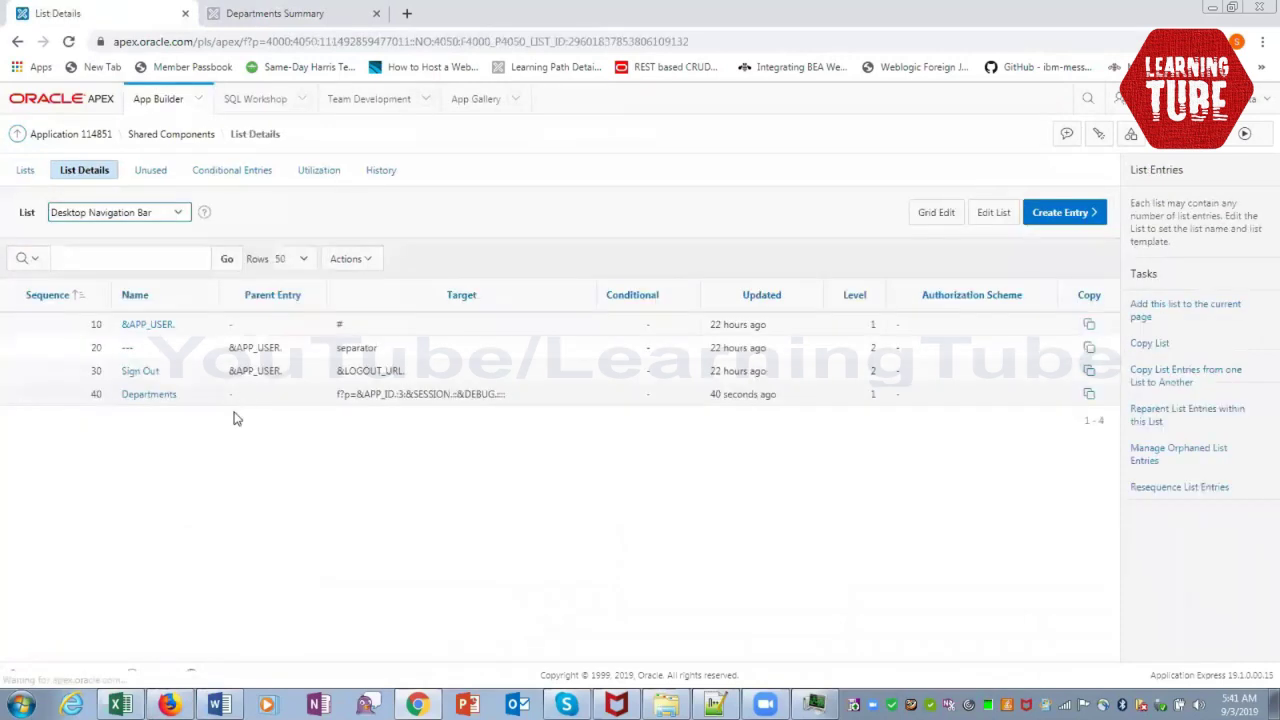
# Change the Departments entry's sequence from 40 to 1 and return to the application home
pyautogui.click(148, 395)
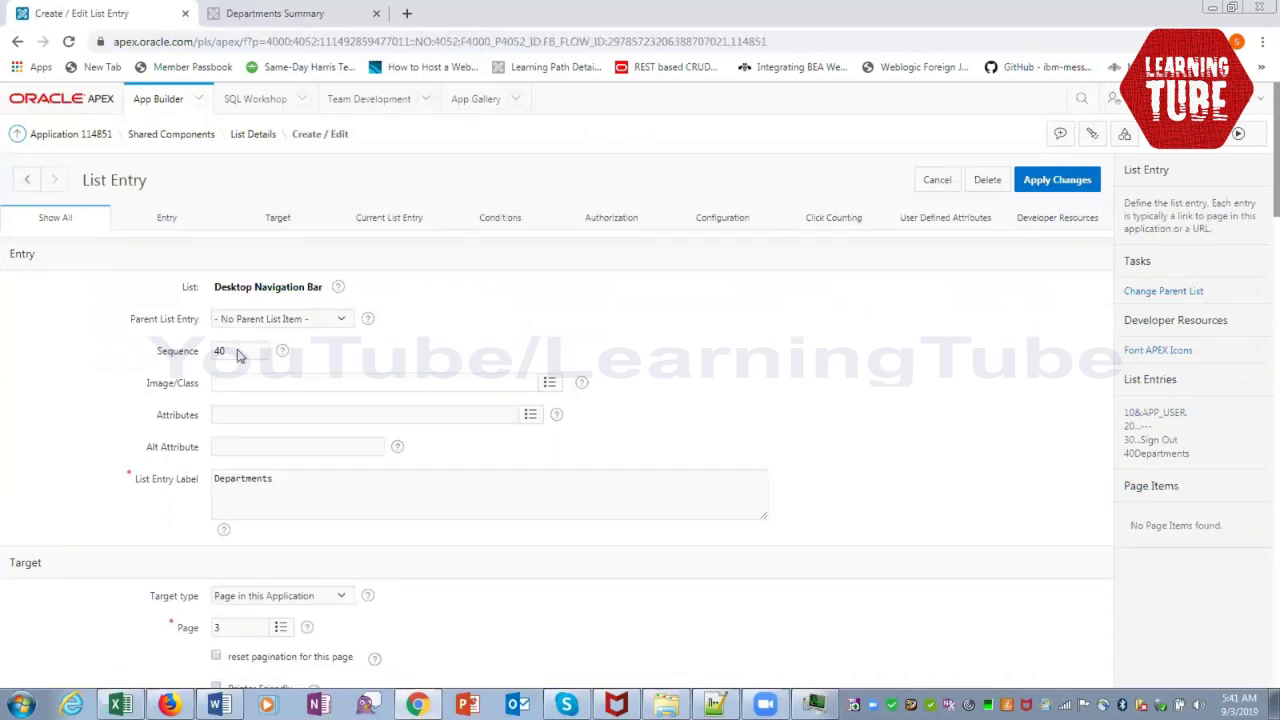
pyautogui.doubleClick(238, 352)
pyautogui.write('1')
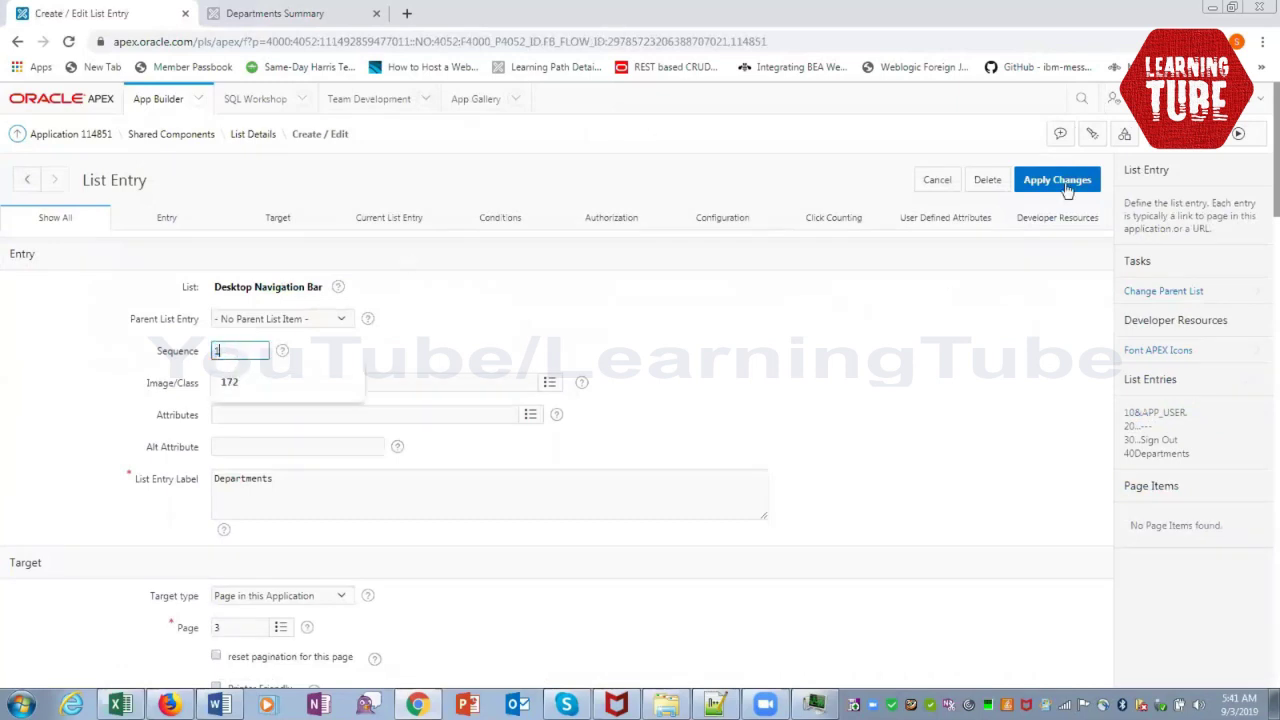
pyautogui.click(1067, 190)
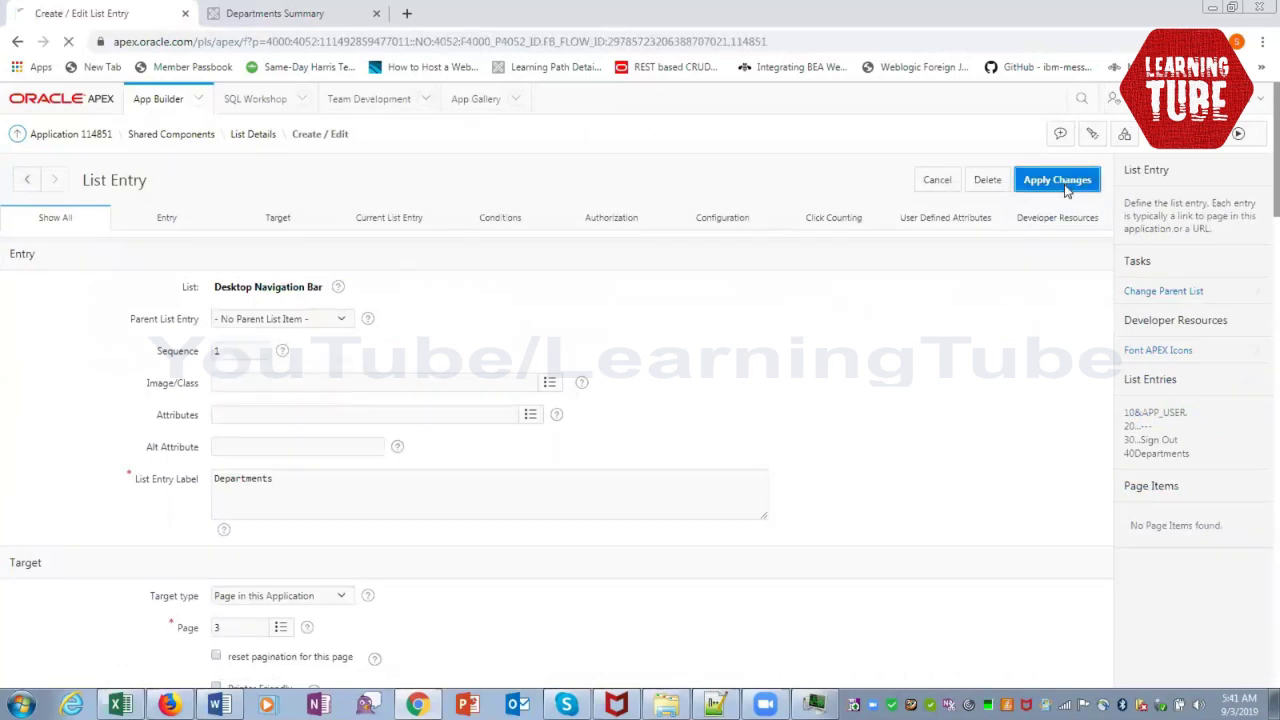
pyautogui.click(81, 132)
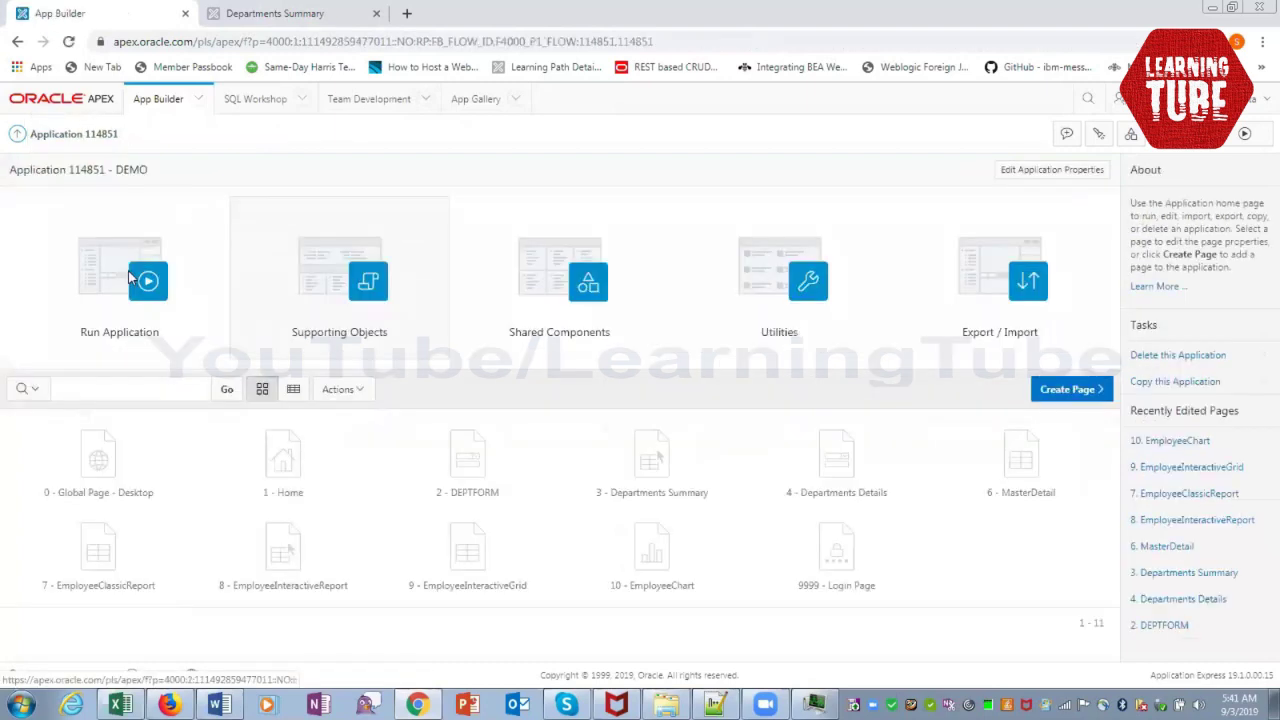
# Check the running DEMO app's home page now shows Departments first in the top bar
pyautogui.click(130, 279)
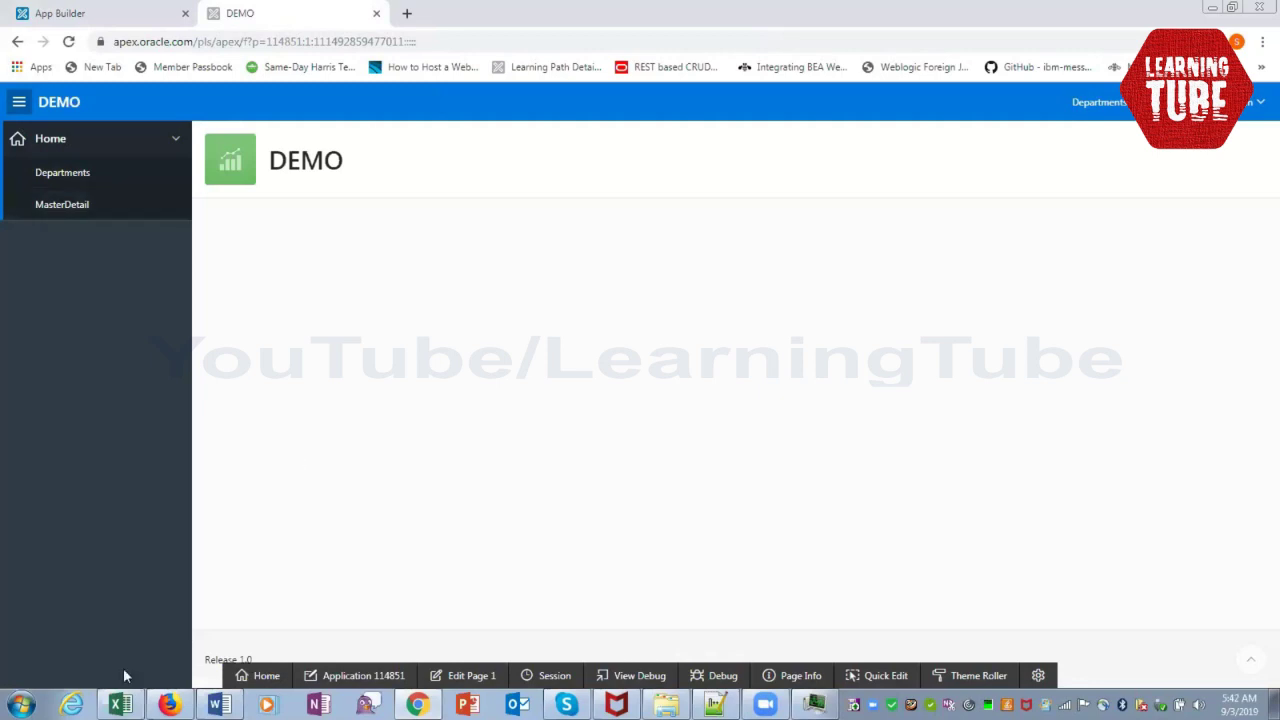
# Highlight the Menus topic in cell B19 yellow in the APEX_Syllabus workbook
pyautogui.click(120, 704)
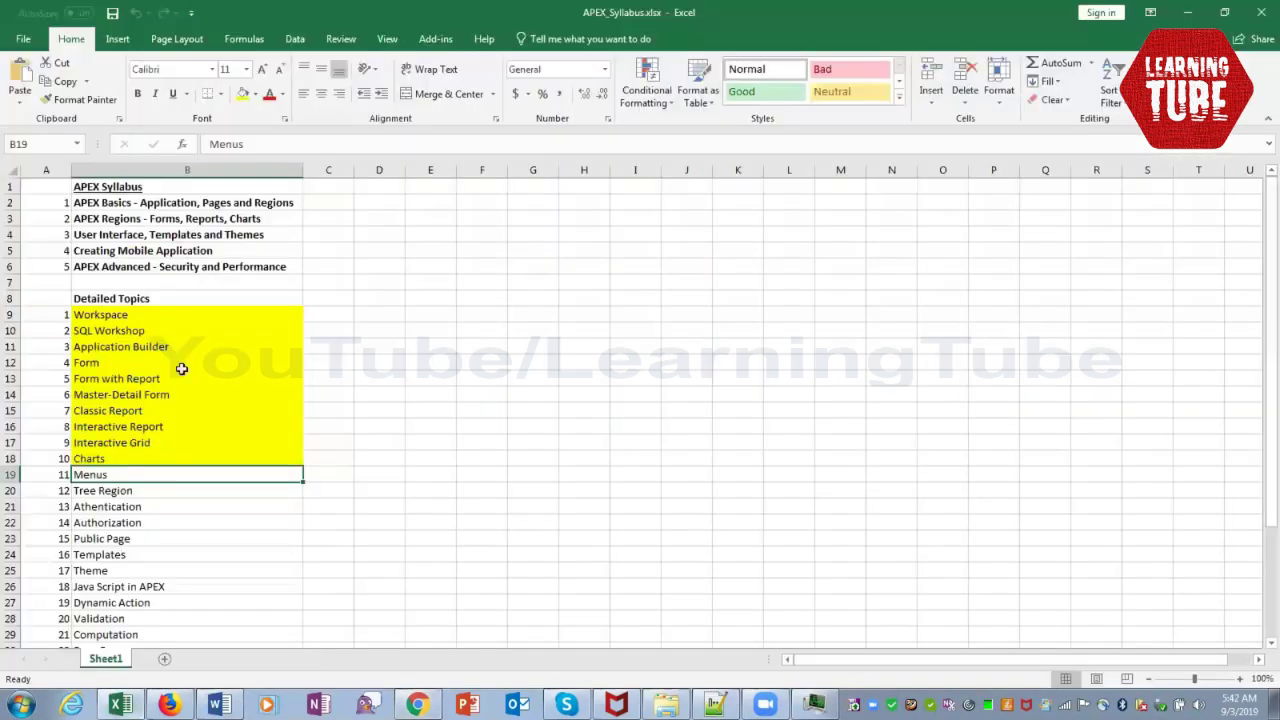
pyautogui.click(243, 95)
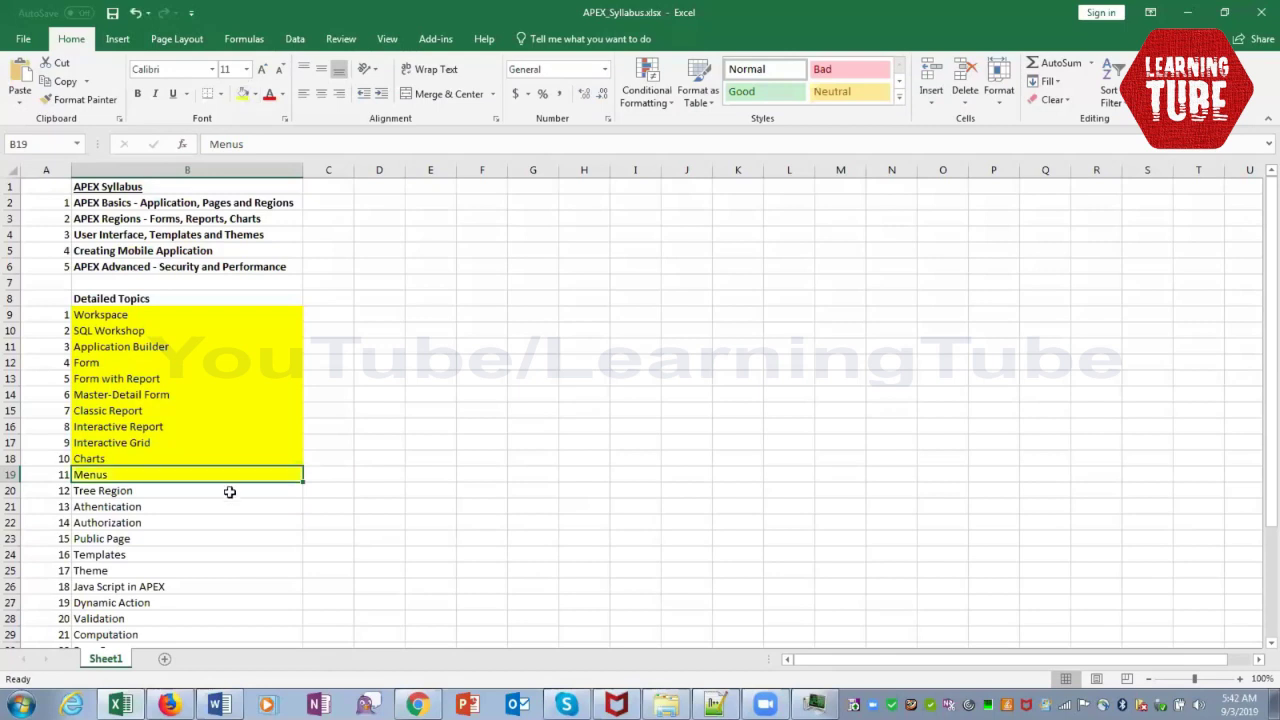
pyautogui.click(229, 492)
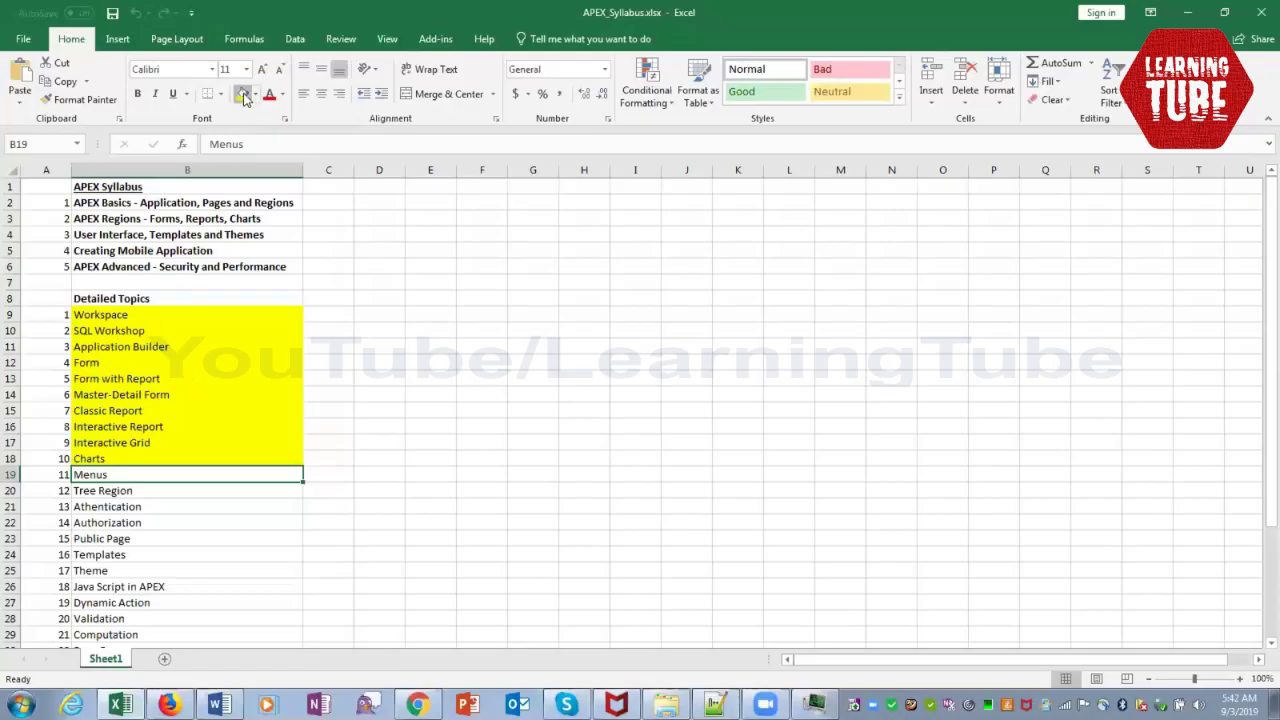
pyautogui.click(243, 95)
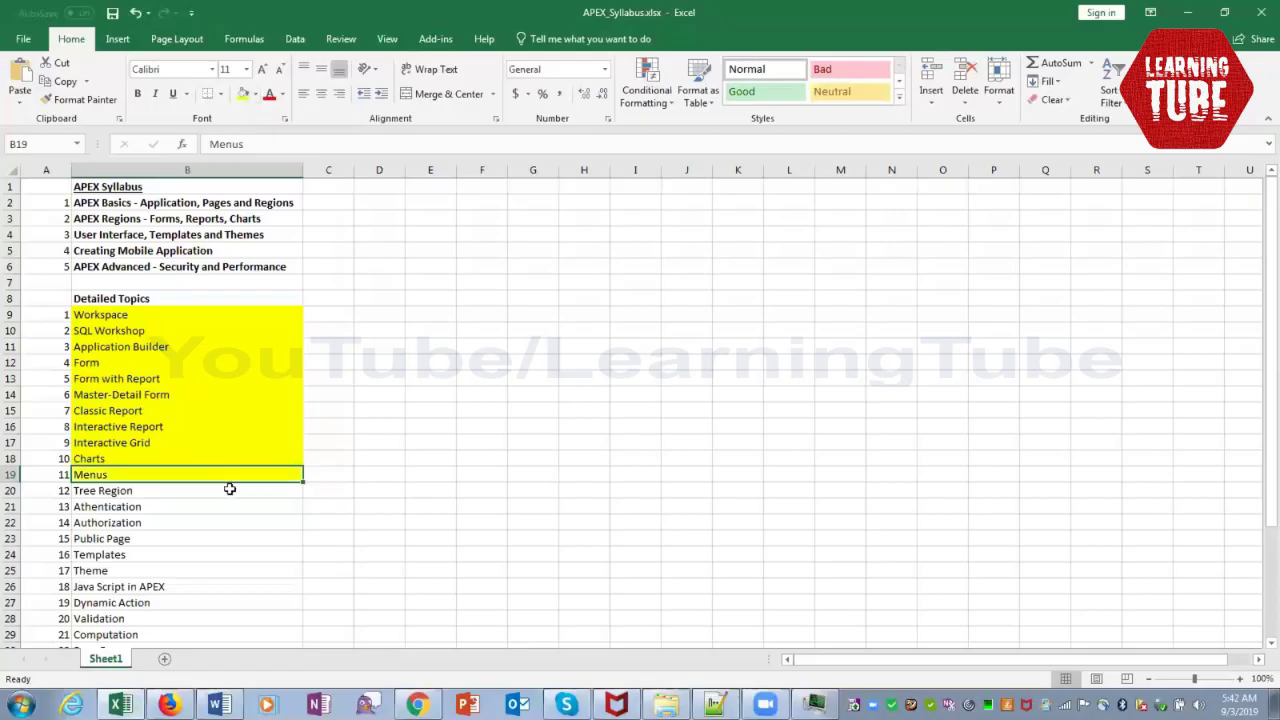
pyautogui.click(229, 491)
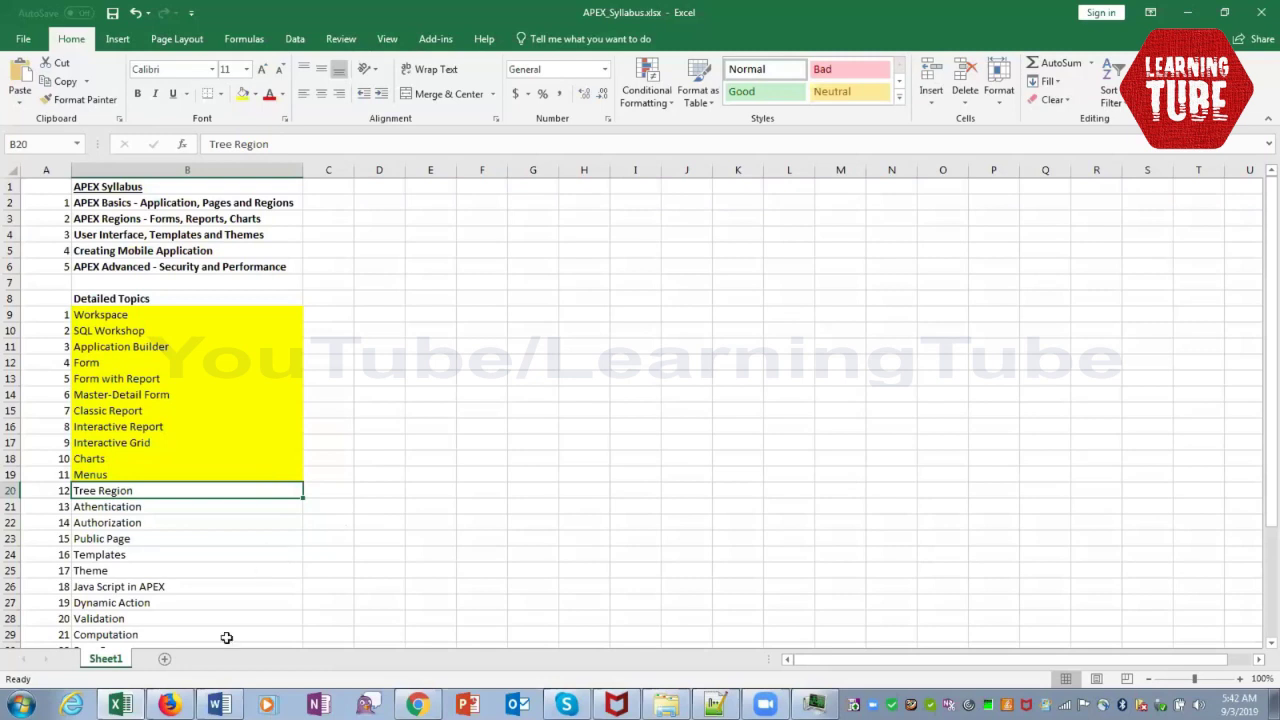
pyautogui.click(168, 705)
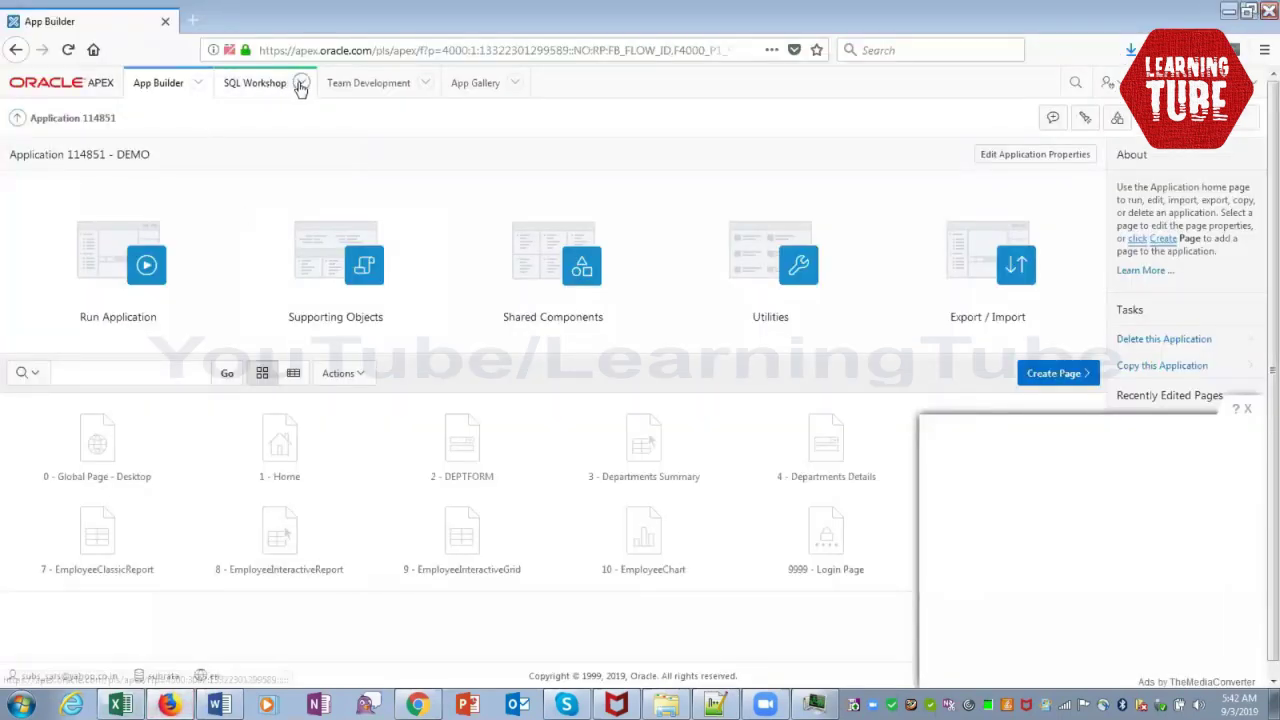
# Open SQL Workshop's Object Browser and select the EMPLOYEES table
pyautogui.click(299, 85)
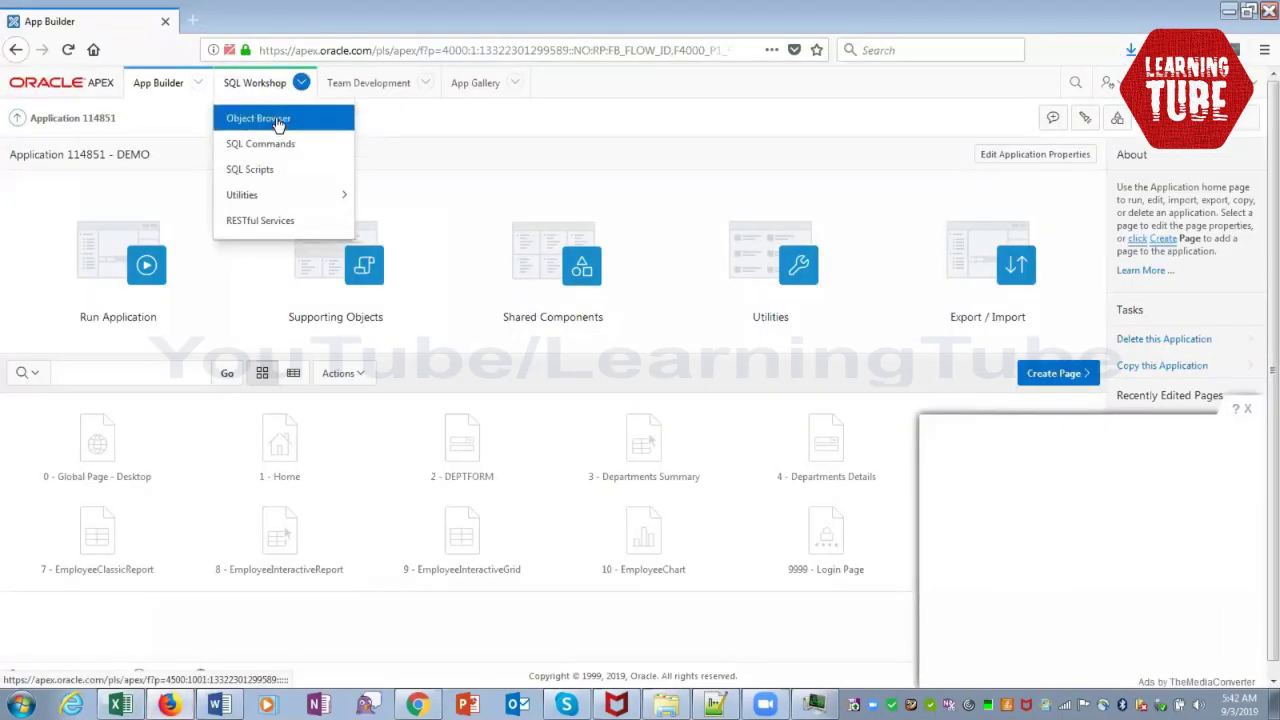
pyautogui.click(277, 119)
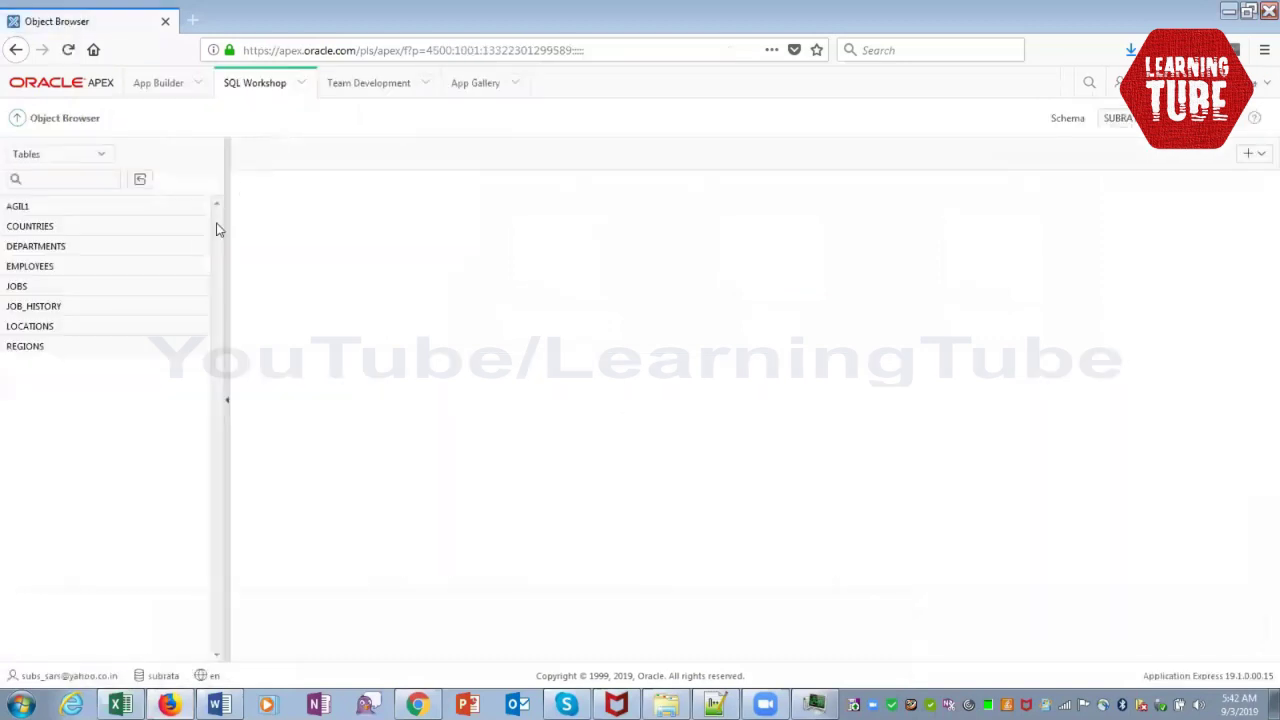
pyautogui.click(44, 272)
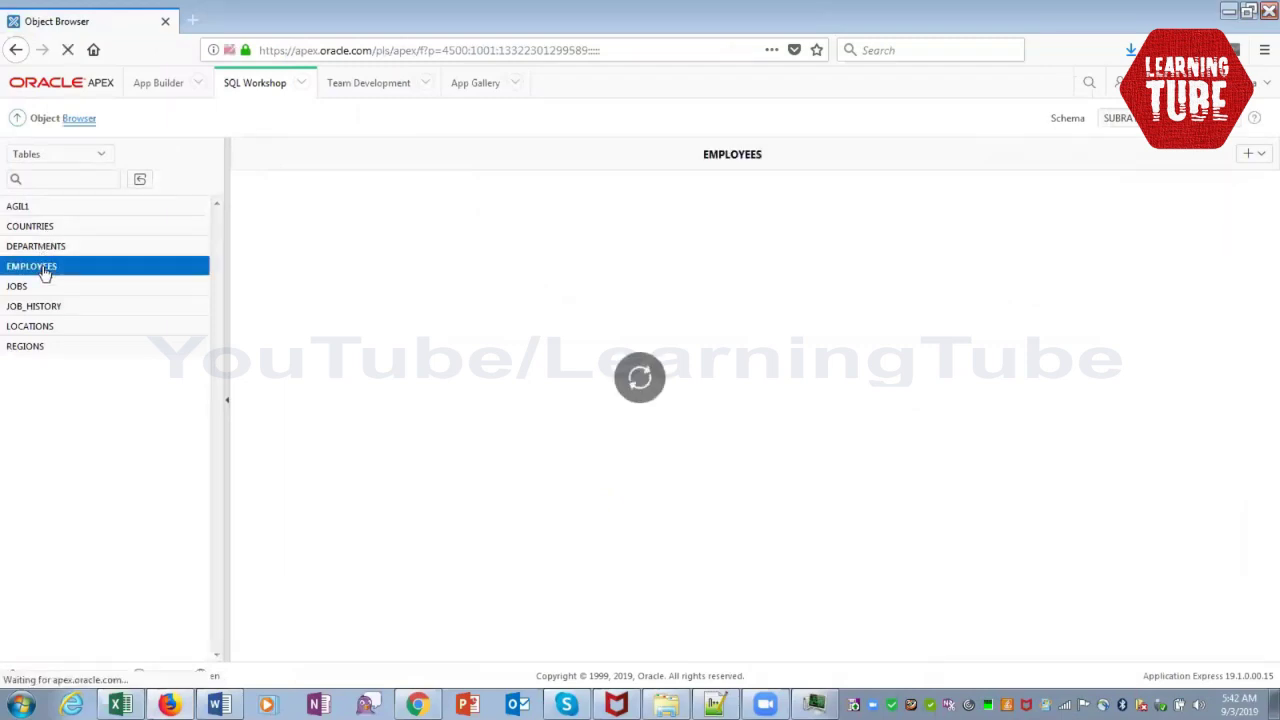
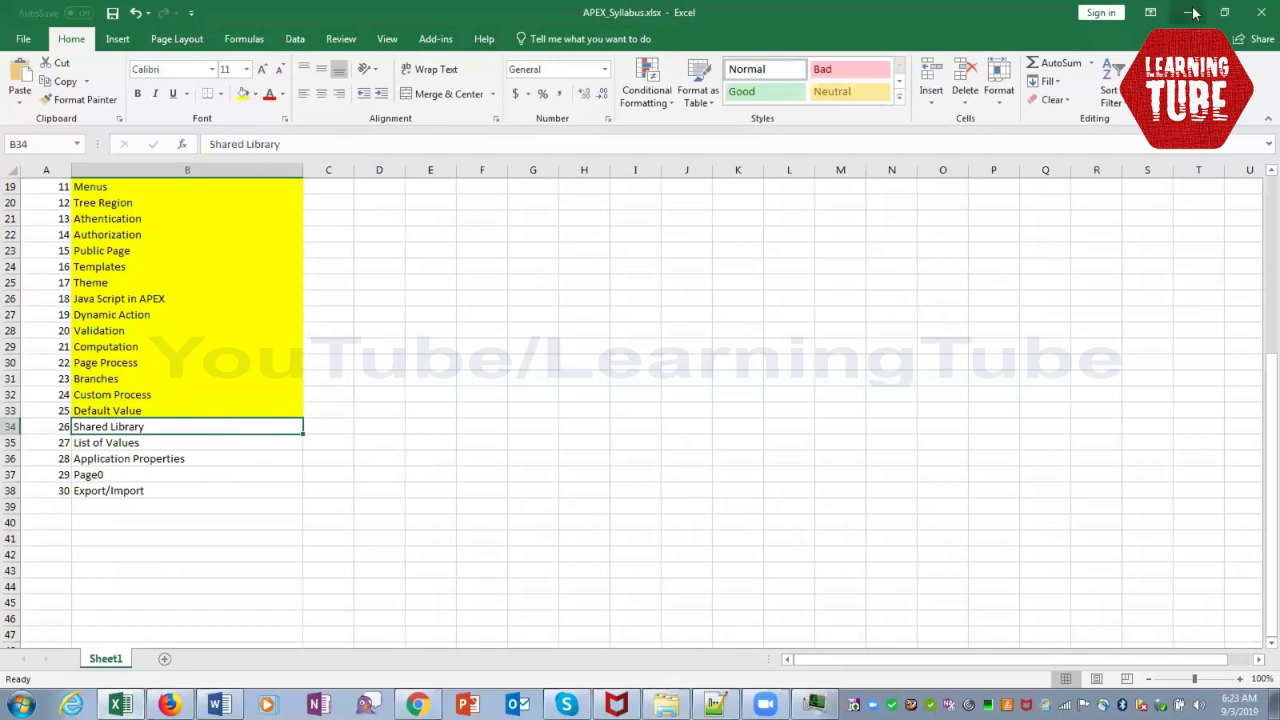
# Minimize the syllabus spreadsheet to return to the Page Designer for Page 4: Departments Details
pyautogui.click(1196, 12)
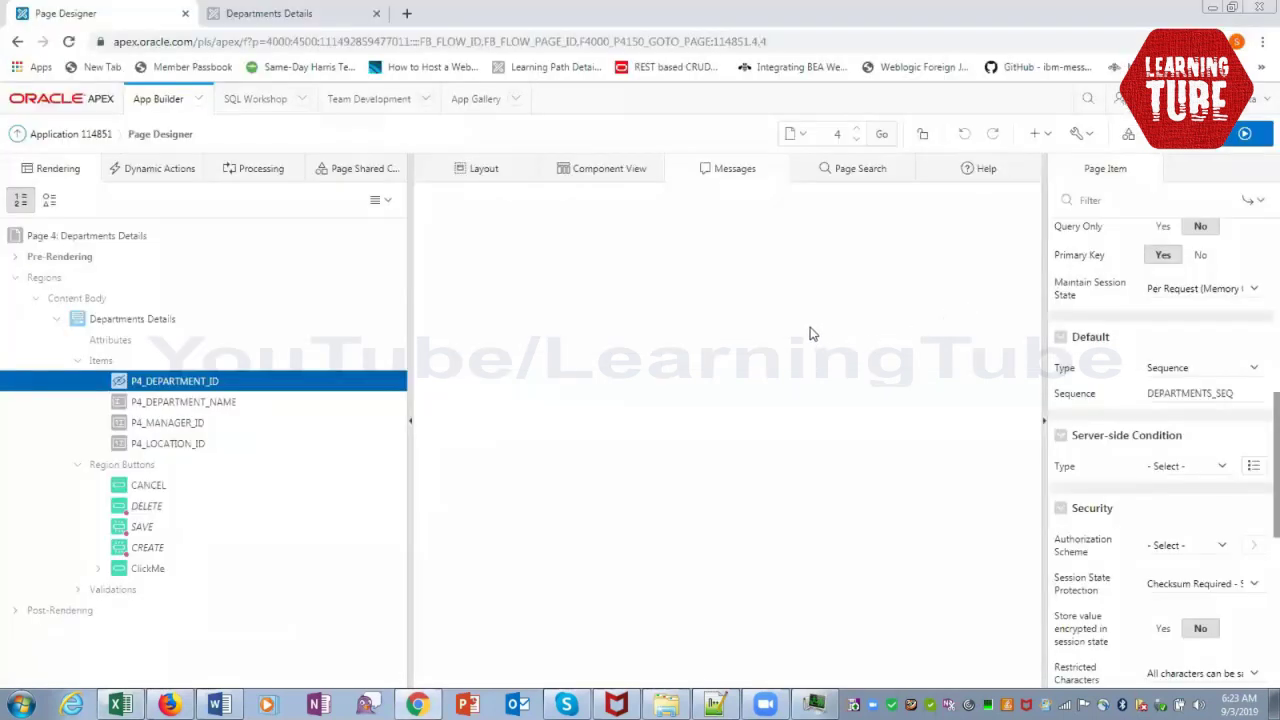
# Go from the app home to Shared Components, glance at the empty Application Processes list, and return
pyautogui.click(45, 134)
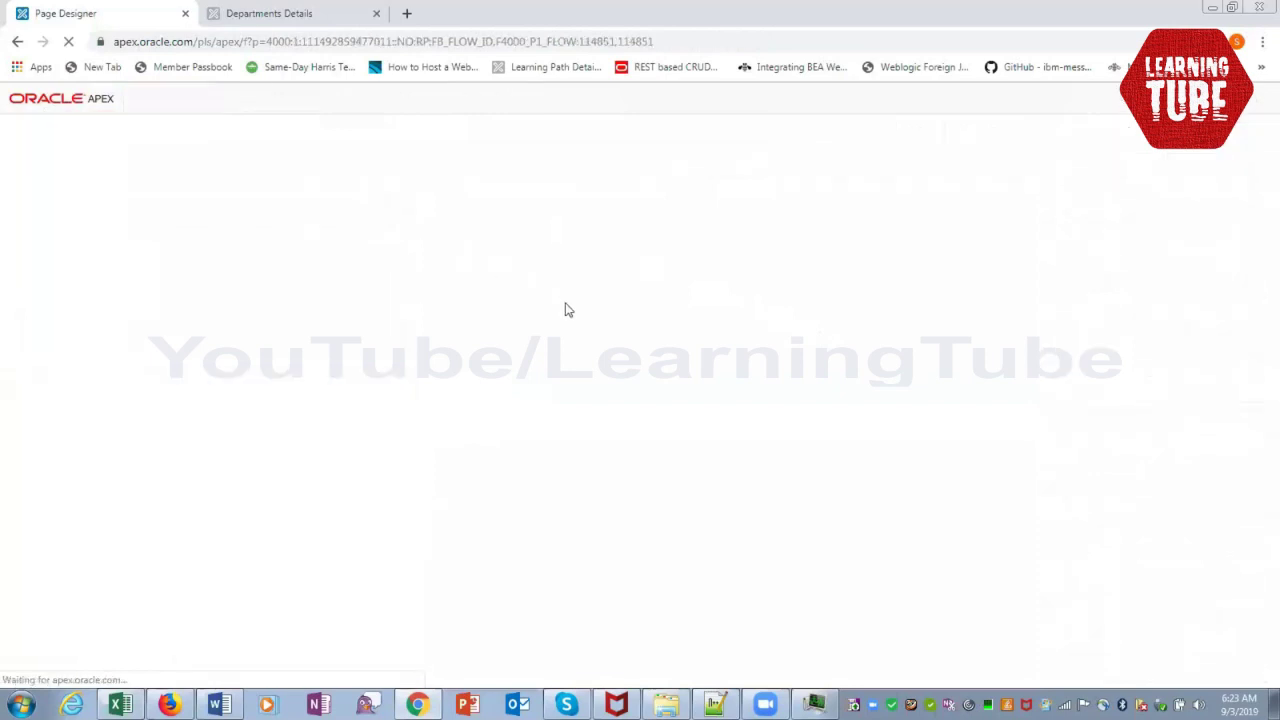
pyautogui.click(572, 300)
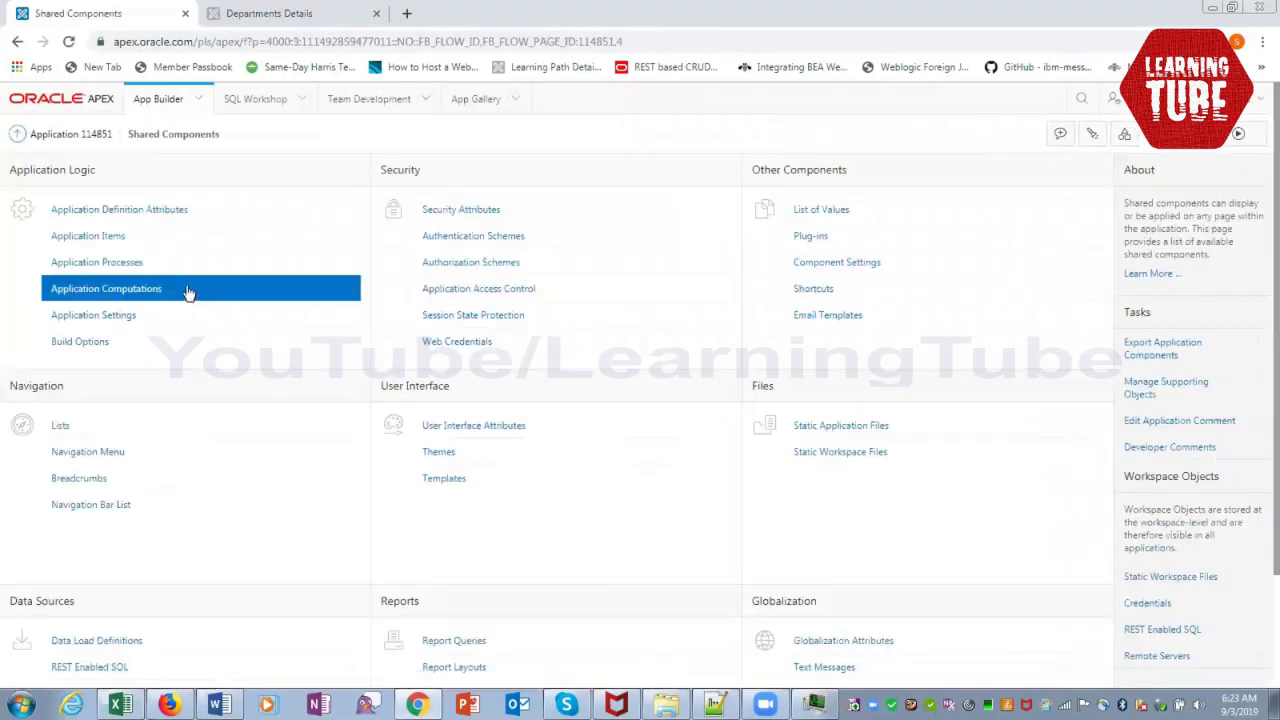
pyautogui.click(130, 268)
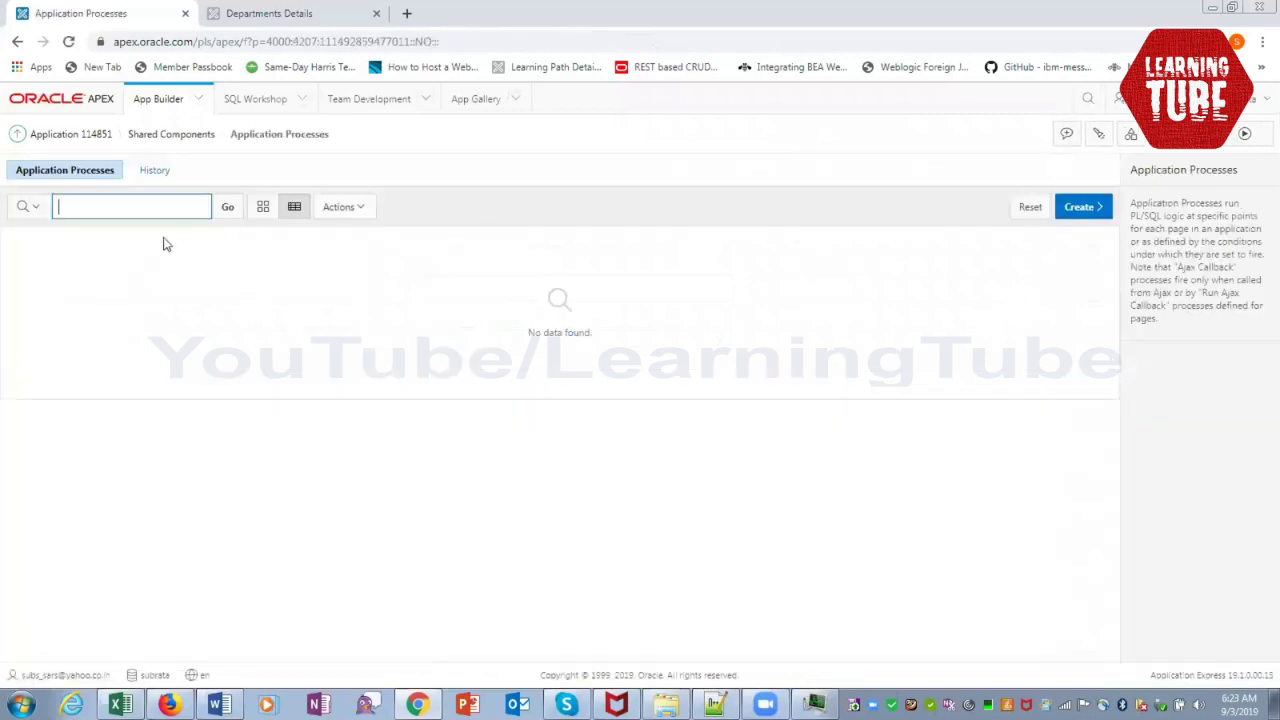
pyautogui.click(162, 138)
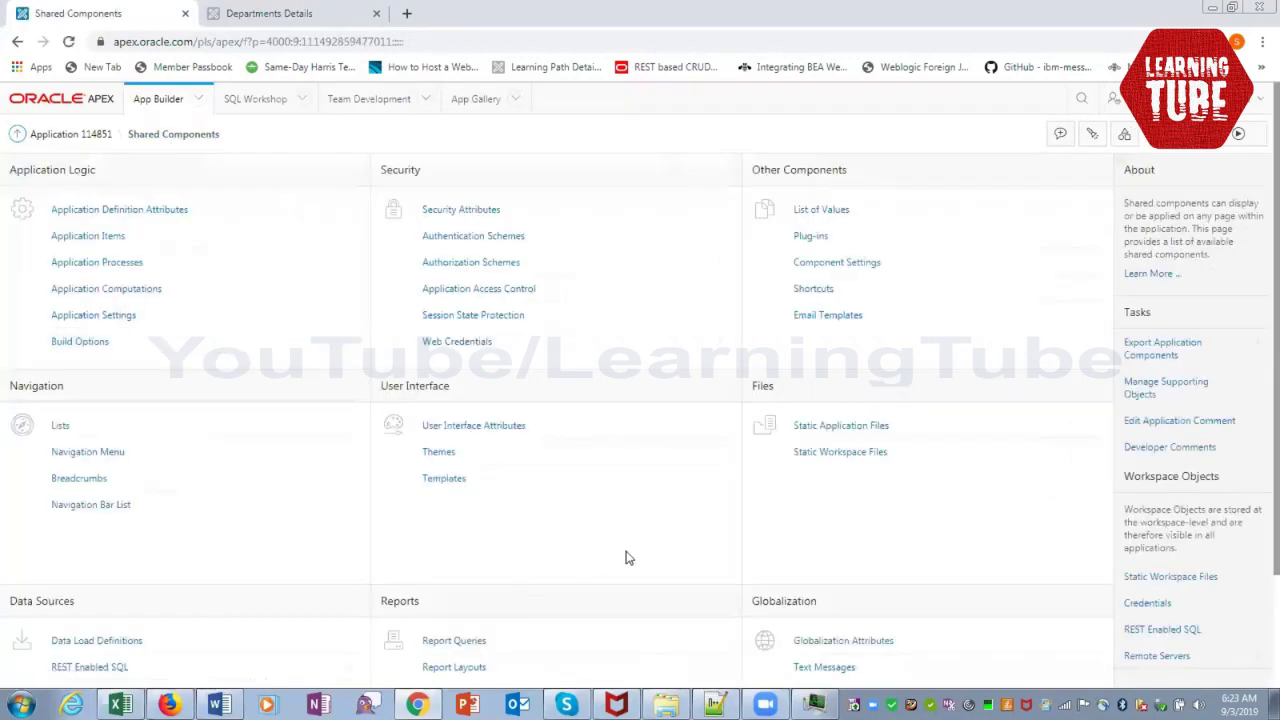
pyautogui.click(873, 458)
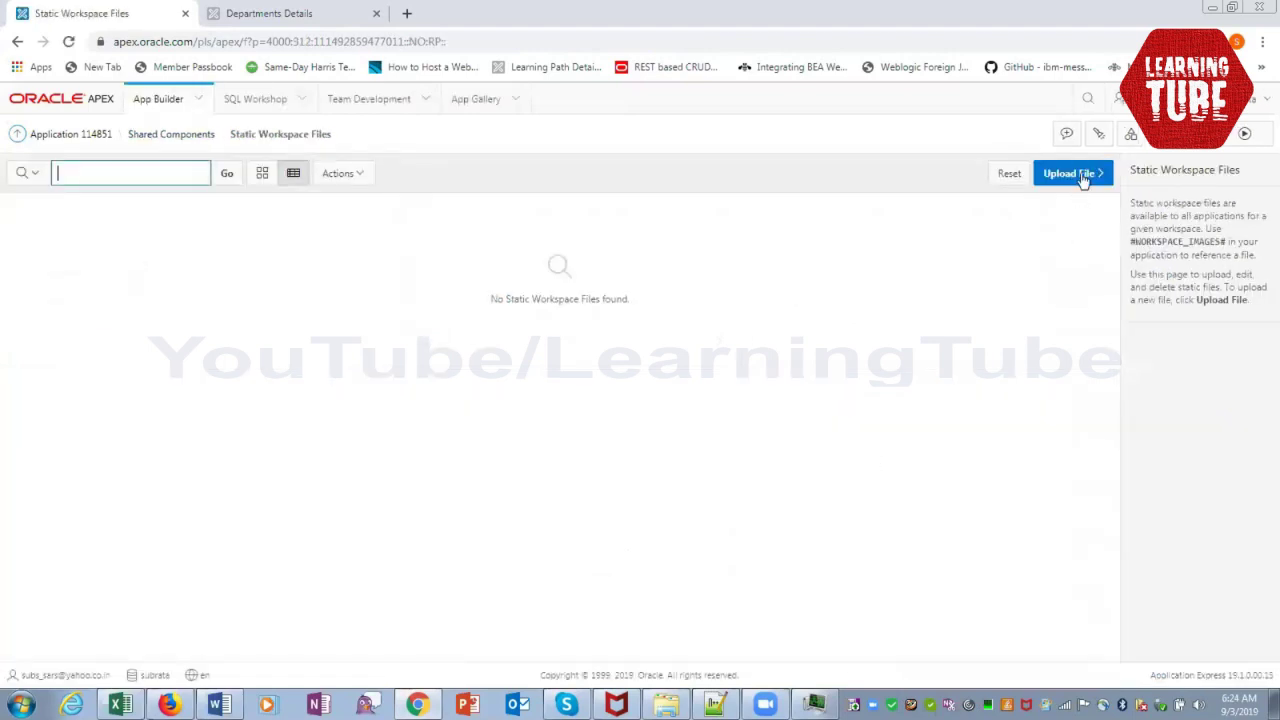
pyautogui.click(1078, 175)
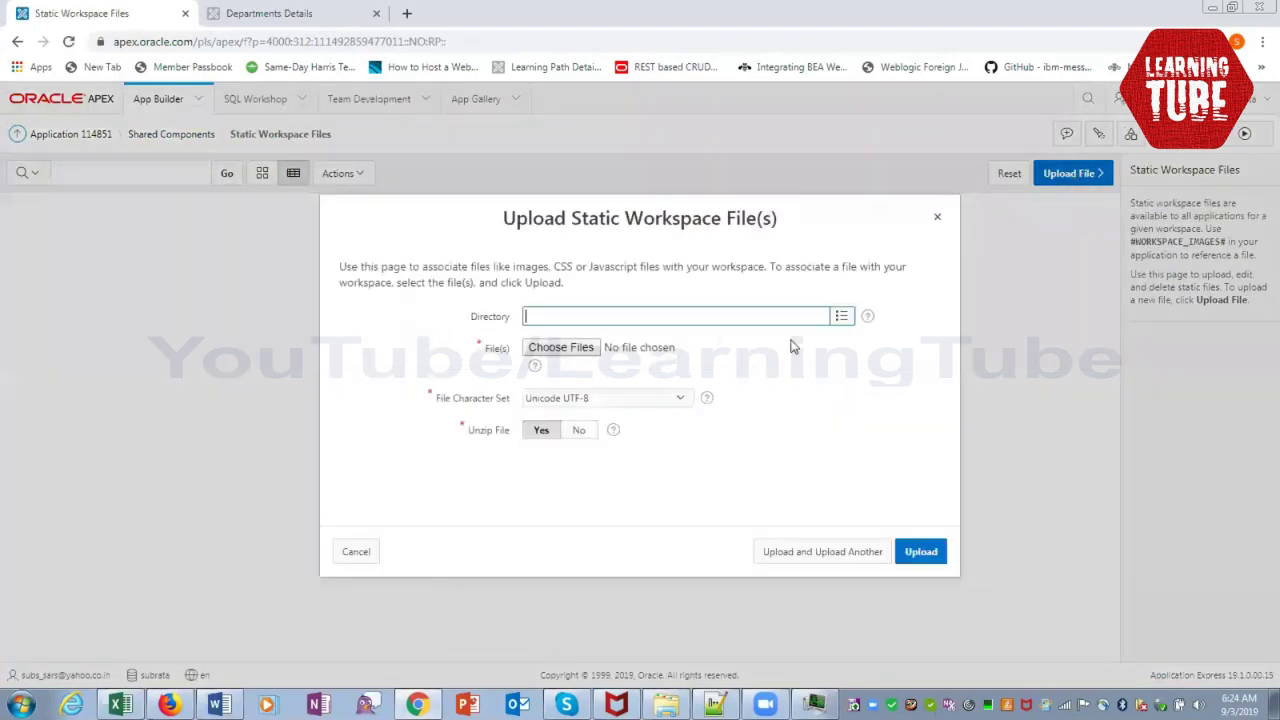
pyautogui.click(841, 316)
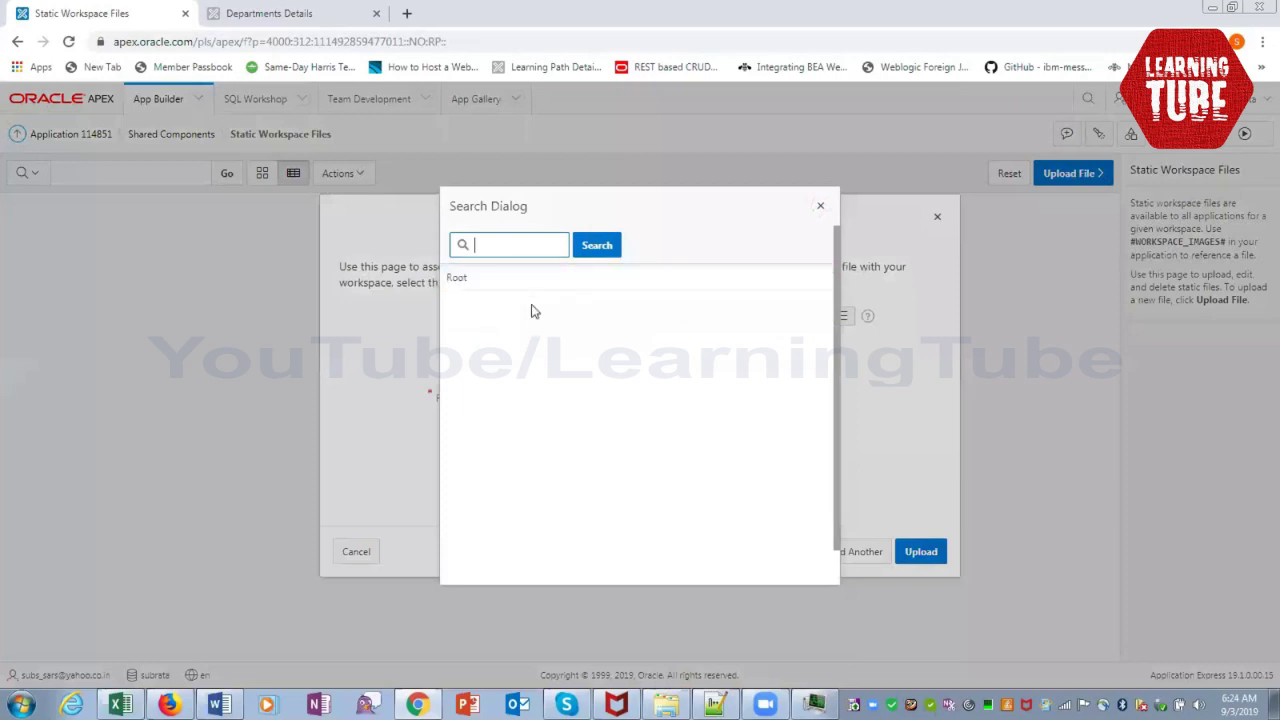
pyautogui.click(820, 206)
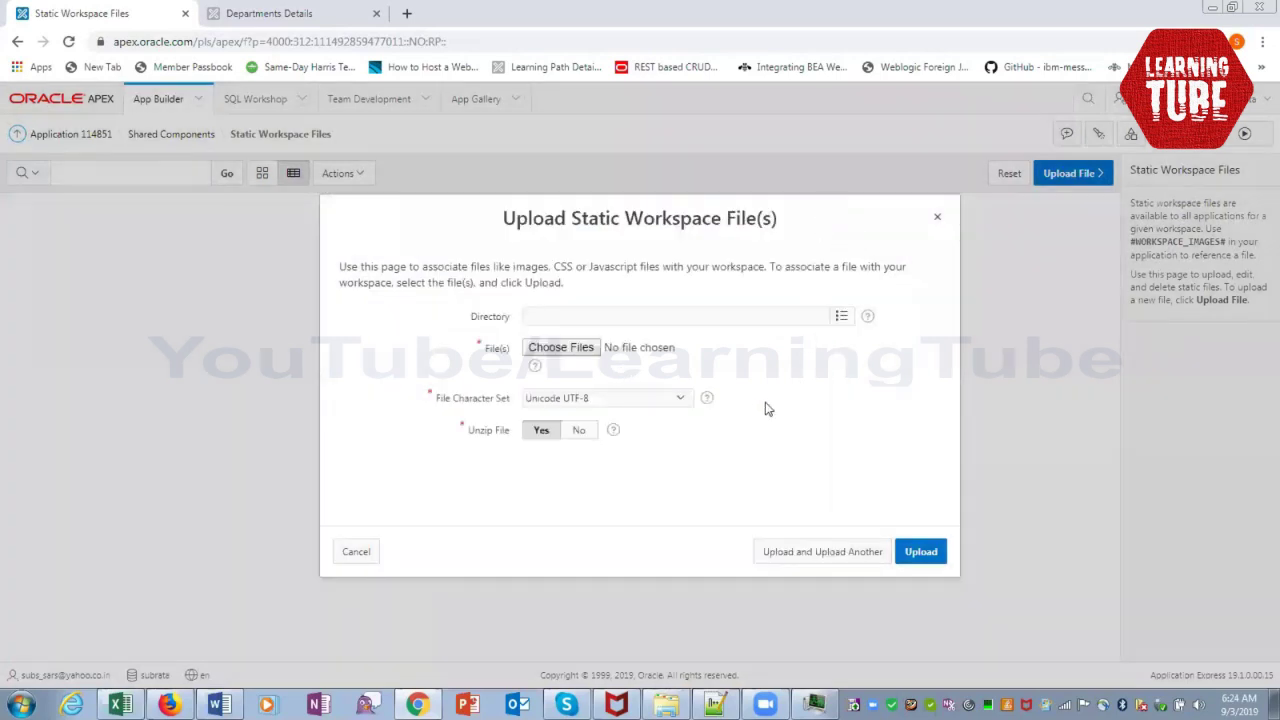
pyautogui.click(586, 349)
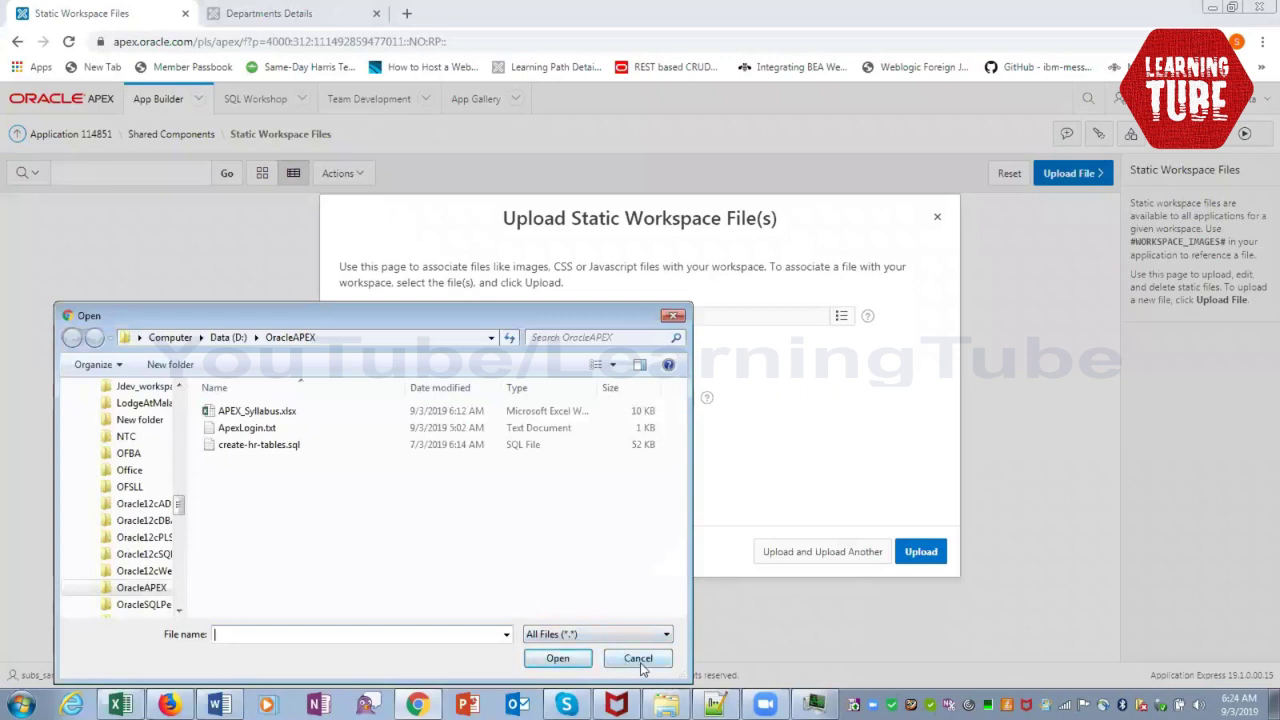
pyautogui.click(638, 659)
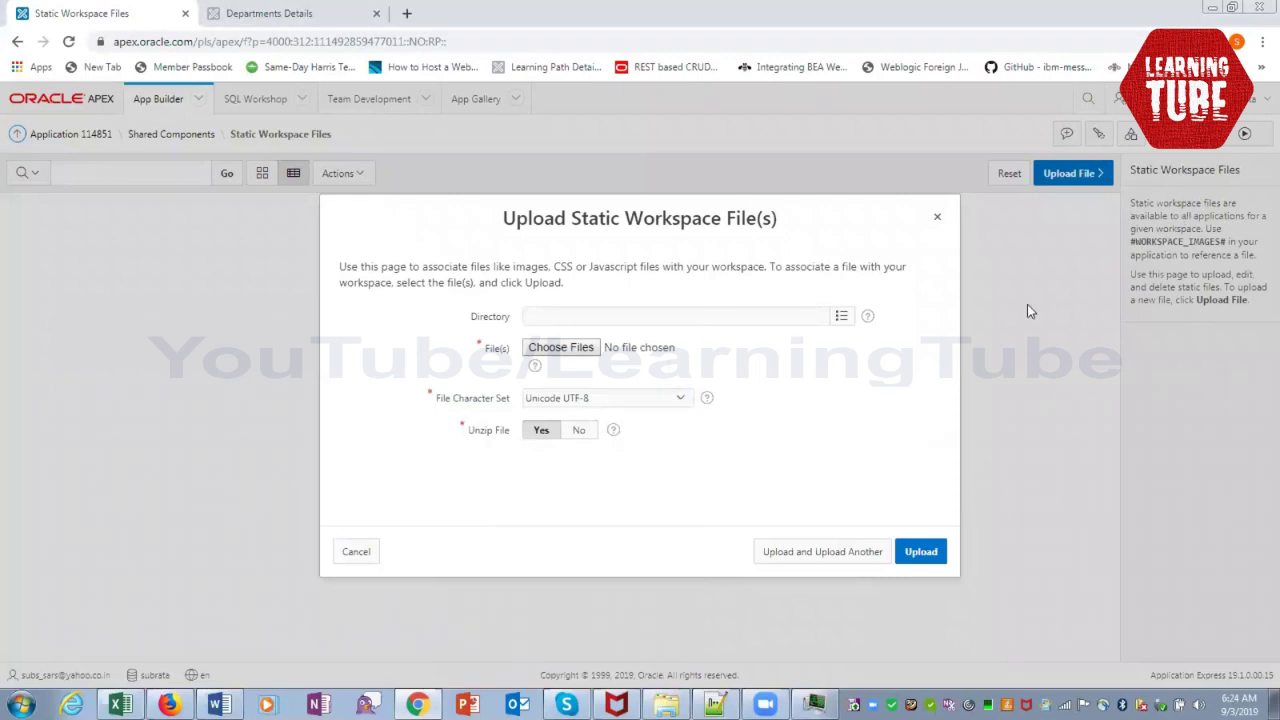
pyautogui.click(372, 556)
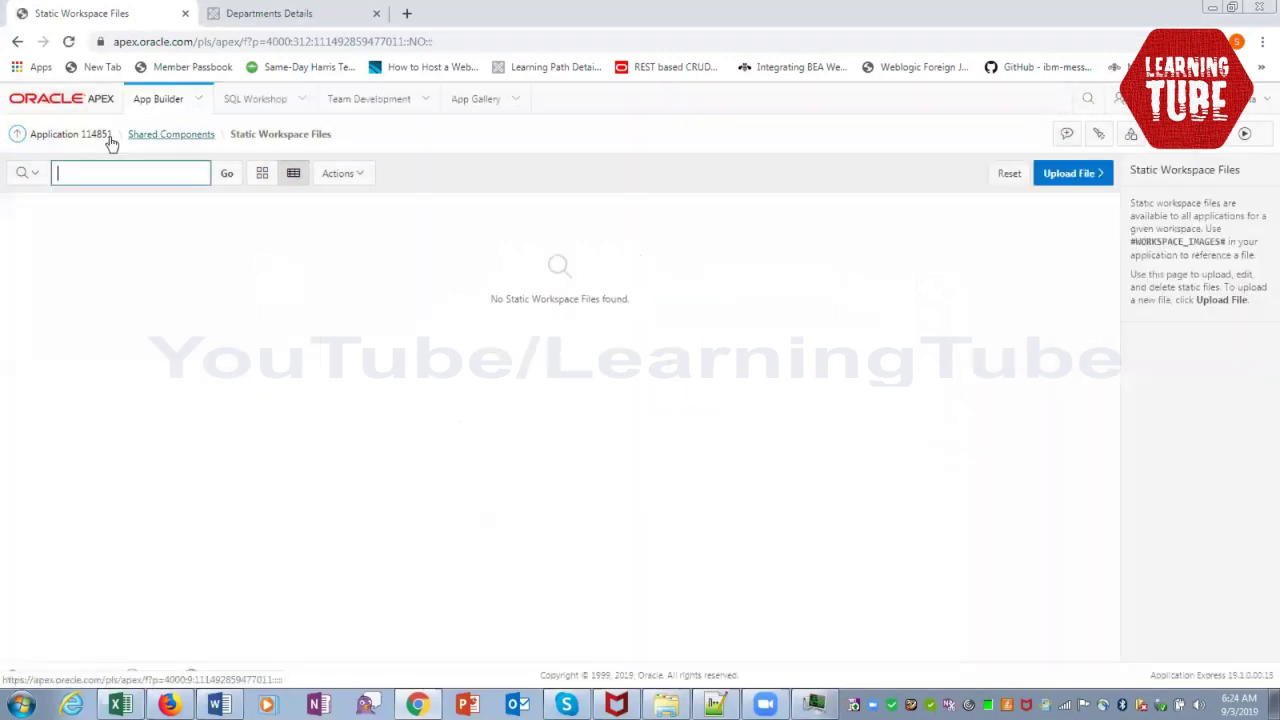
pyautogui.click(160, 136)
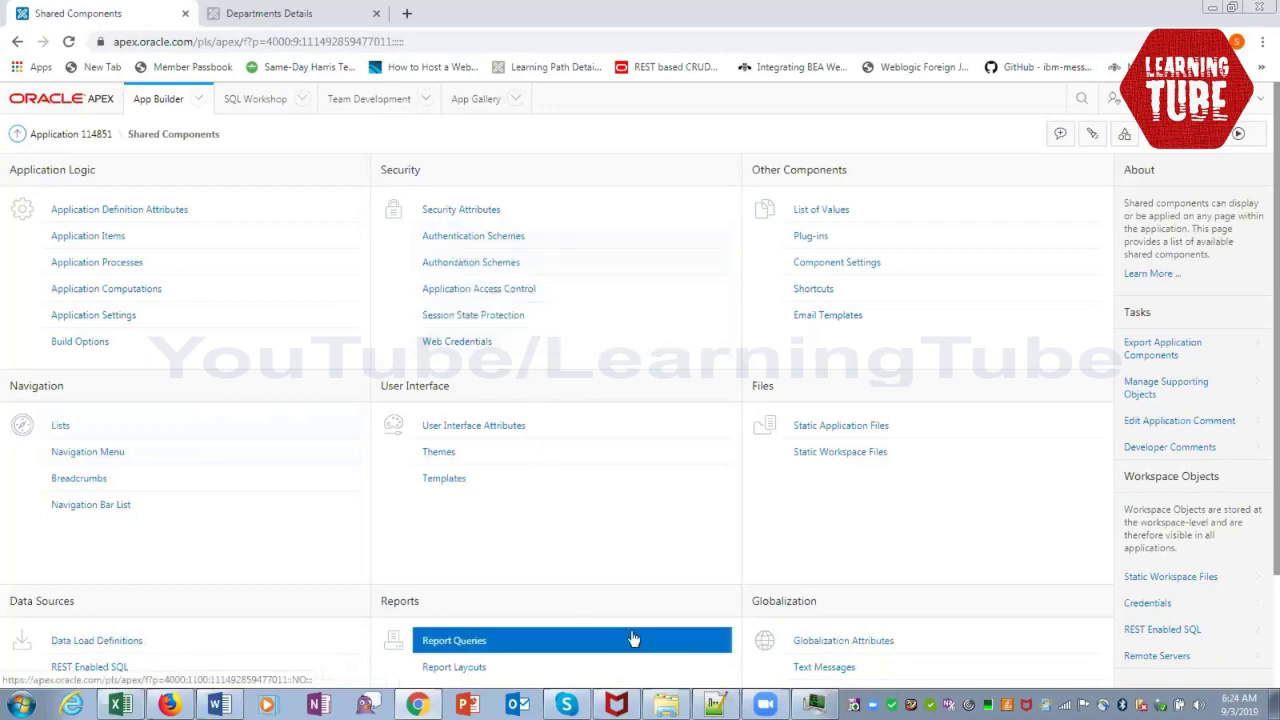
# Scroll through the Shared Components list, then head back to the application 114851 home page
pyautogui.scroll(-2, 632, 637)
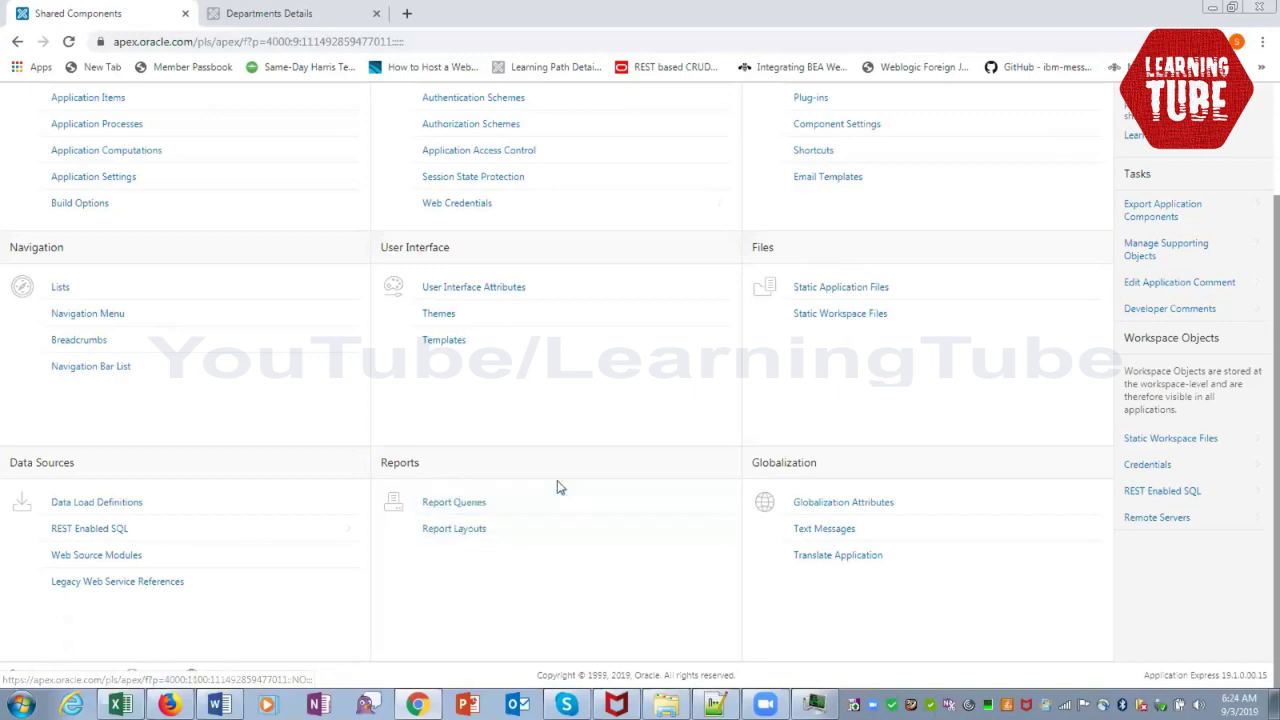
pyautogui.scroll(2, 558, 486)
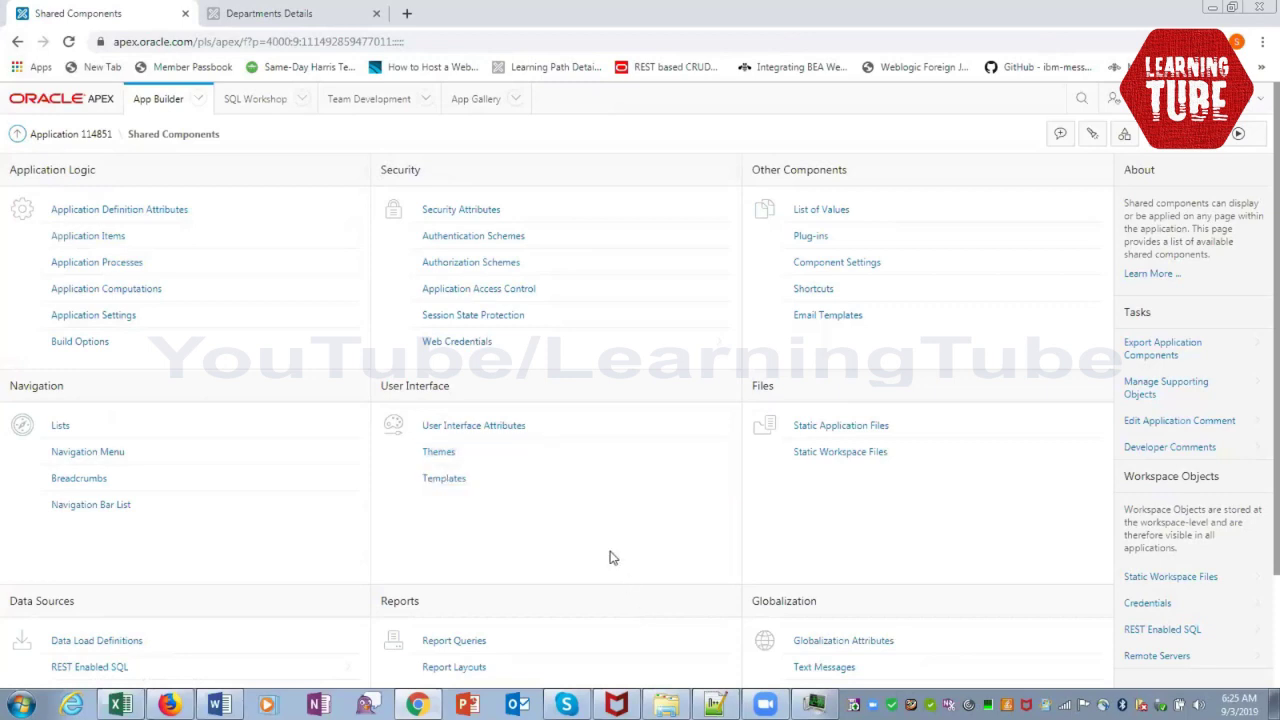
pyautogui.click(99, 142)
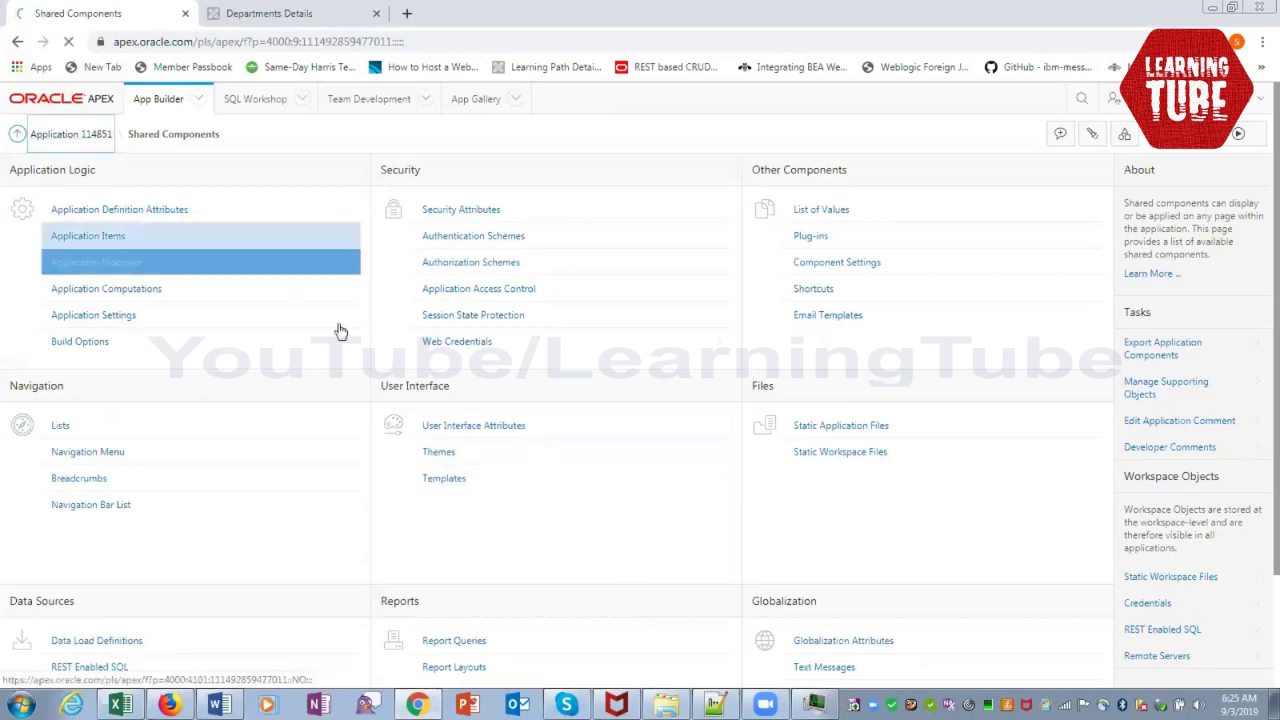
# Fill the Shared Library topic in cell B34 yellow in the syllabus workbook, then return to Chrome
pyautogui.click(121, 705)
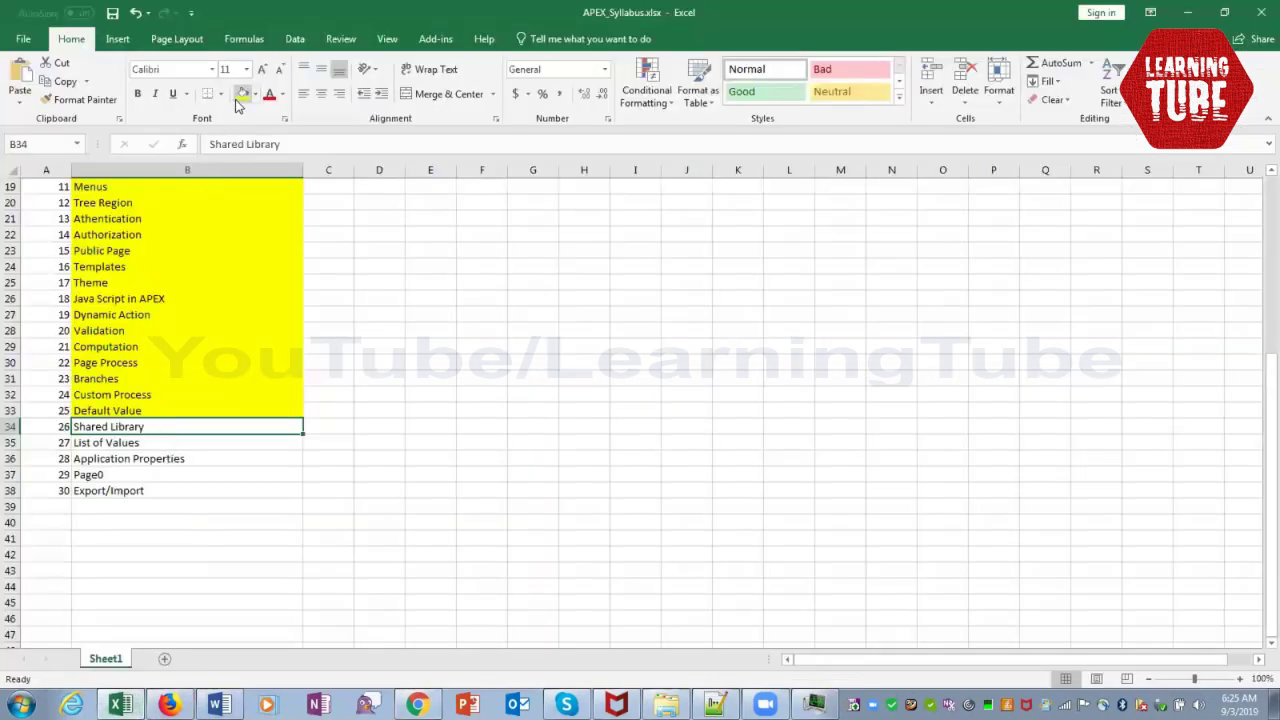
pyautogui.click(241, 93)
pyautogui.click(191, 449)
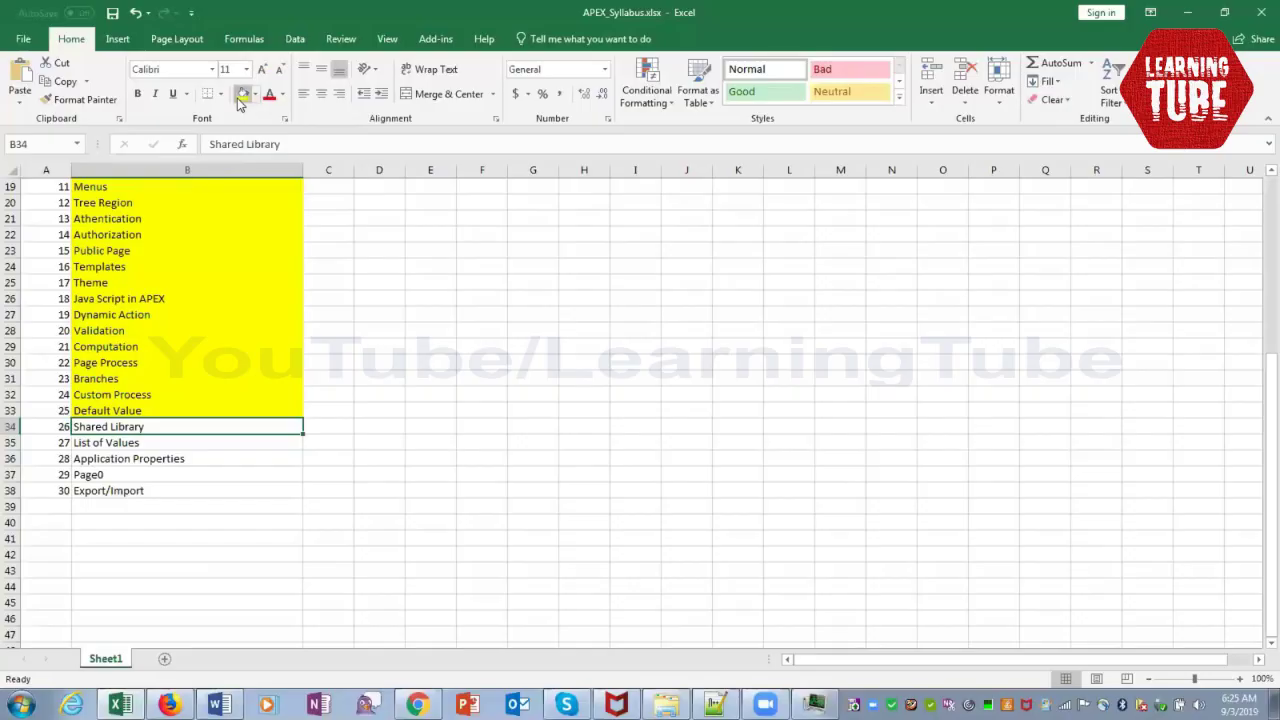
pyautogui.click(241, 96)
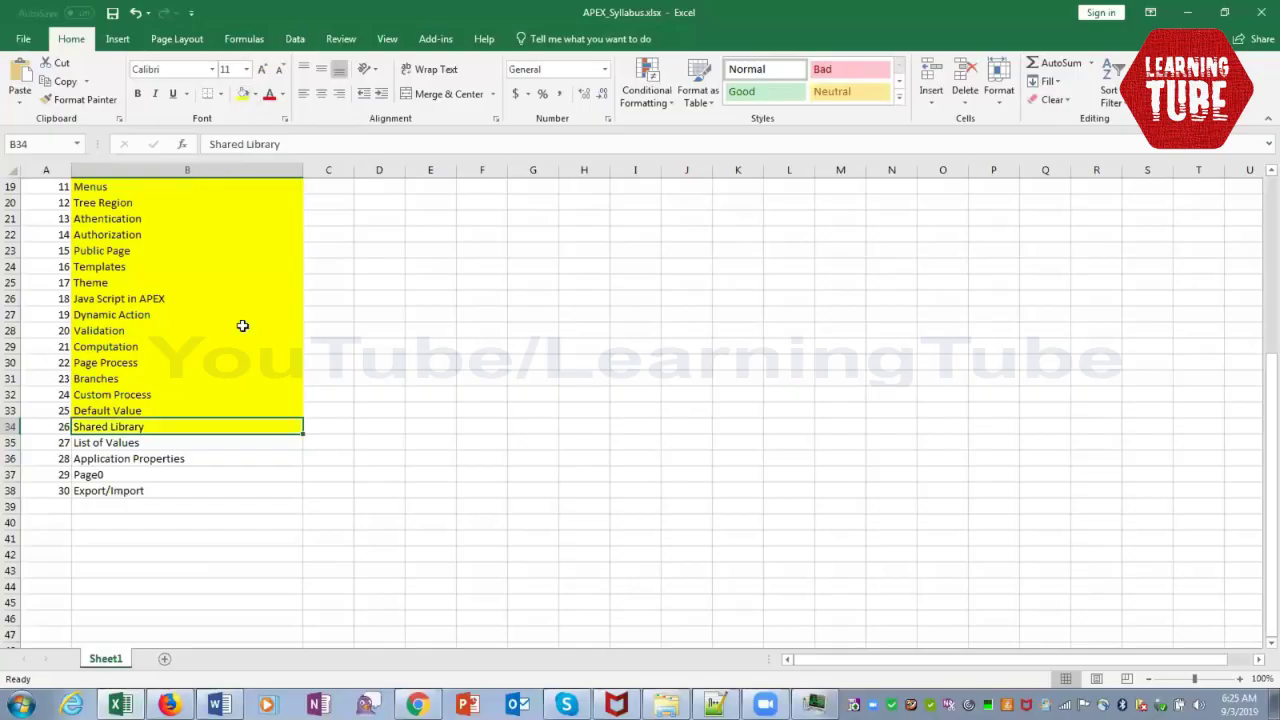
pyautogui.click(189, 449)
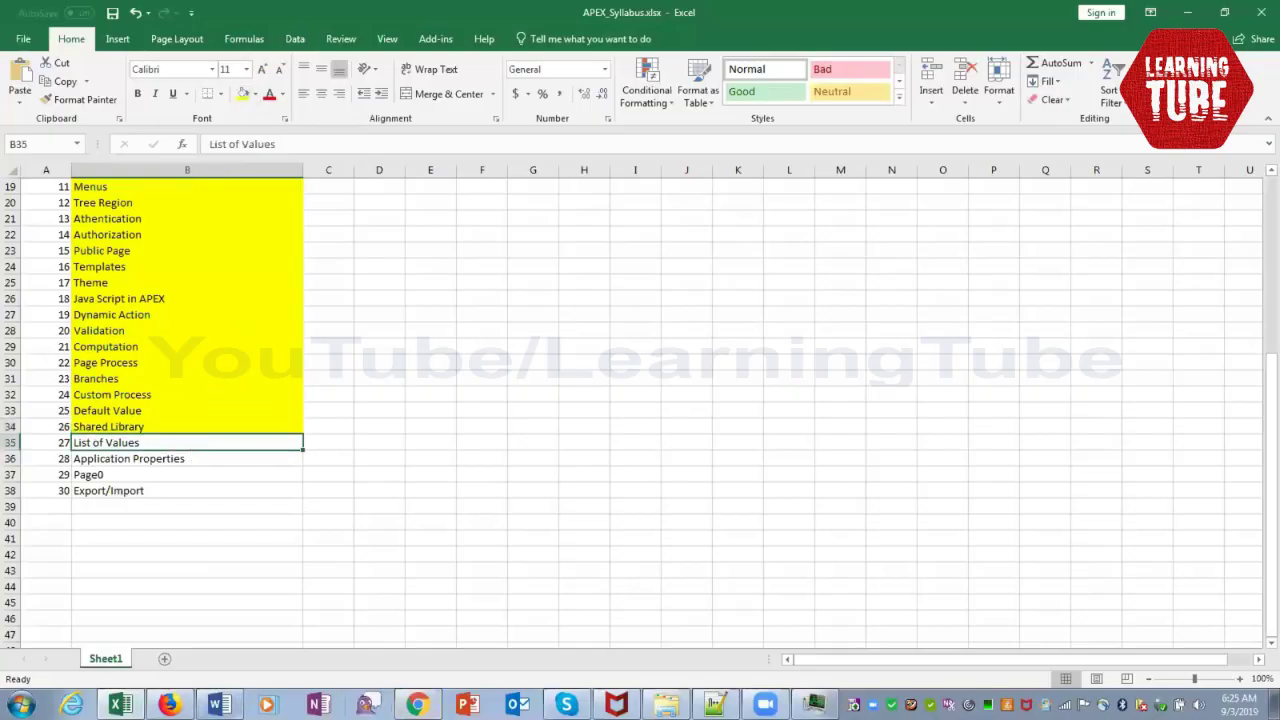
pyautogui.click(416, 705)
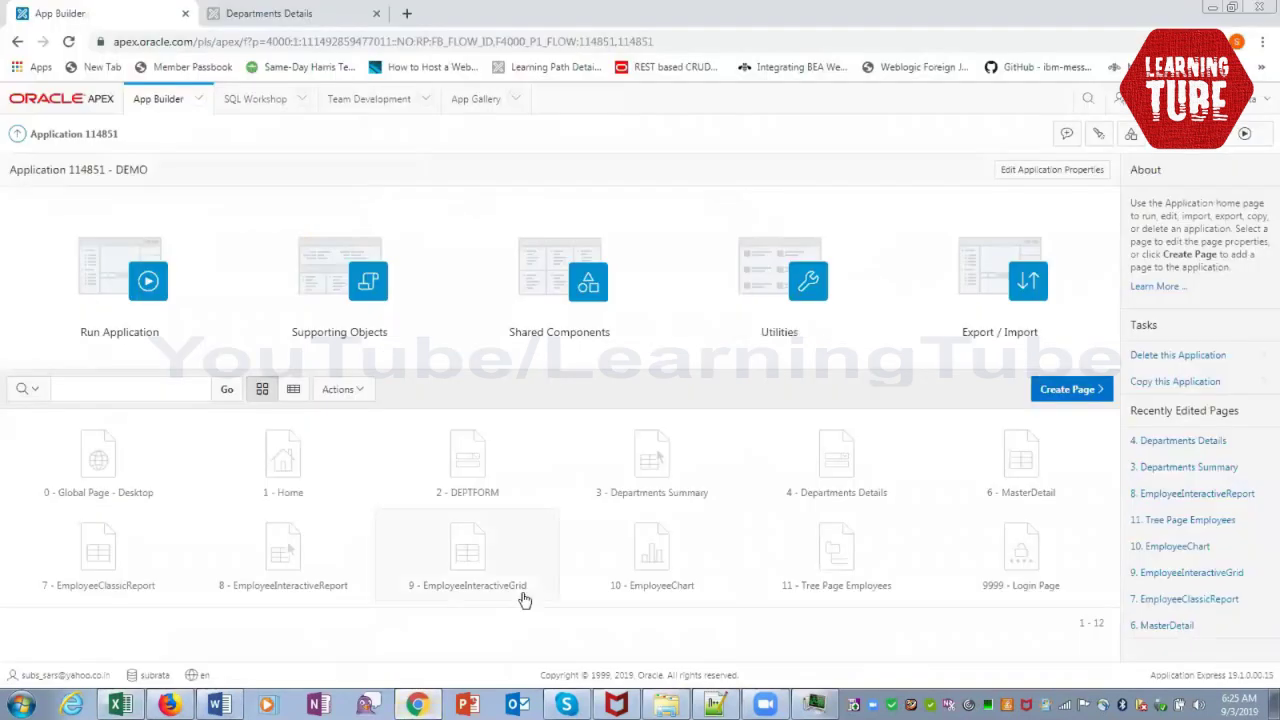
# Go to Shared Components > List of Values and start creating a new list of values
pyautogui.click(563, 300)
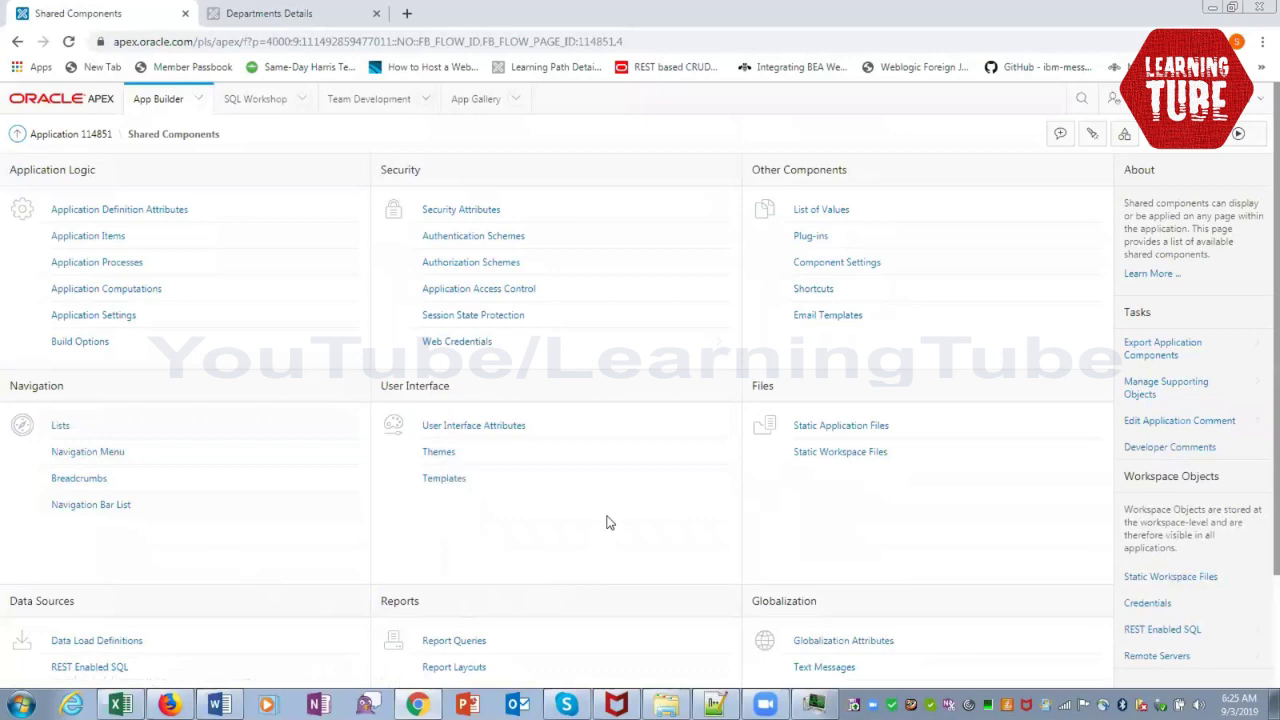
pyautogui.click(838, 219)
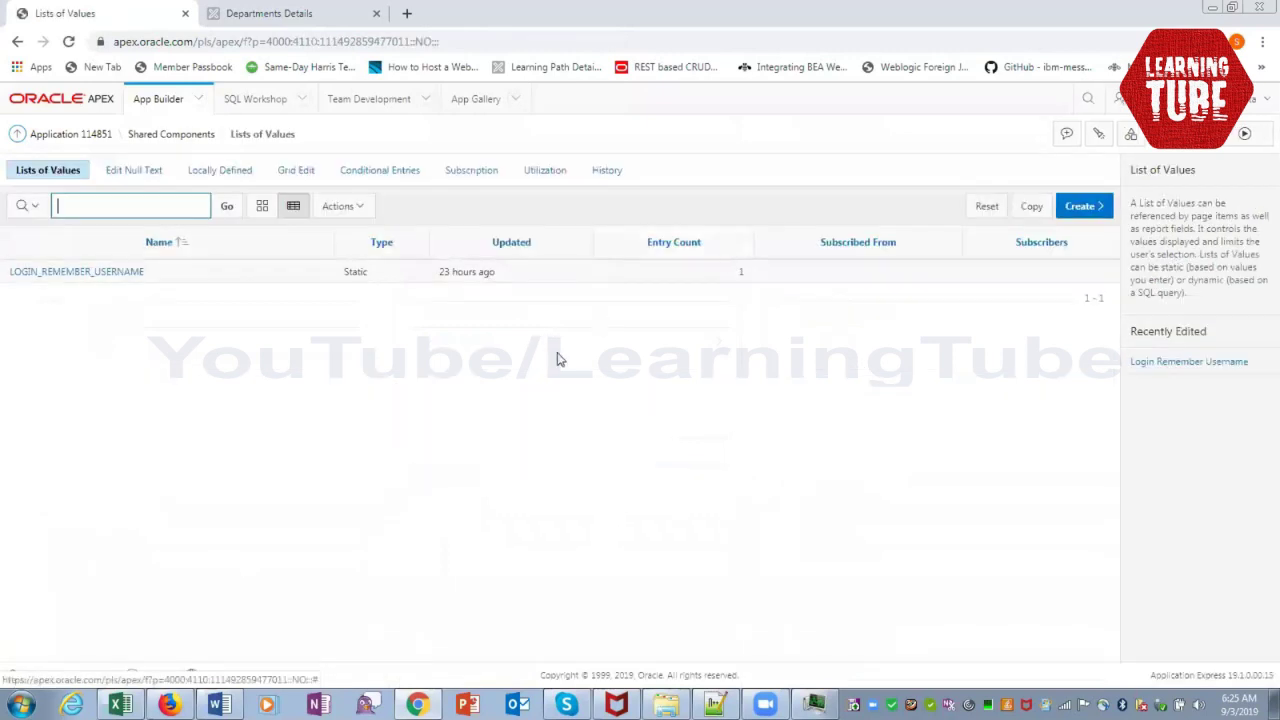
pyautogui.click(1076, 208)
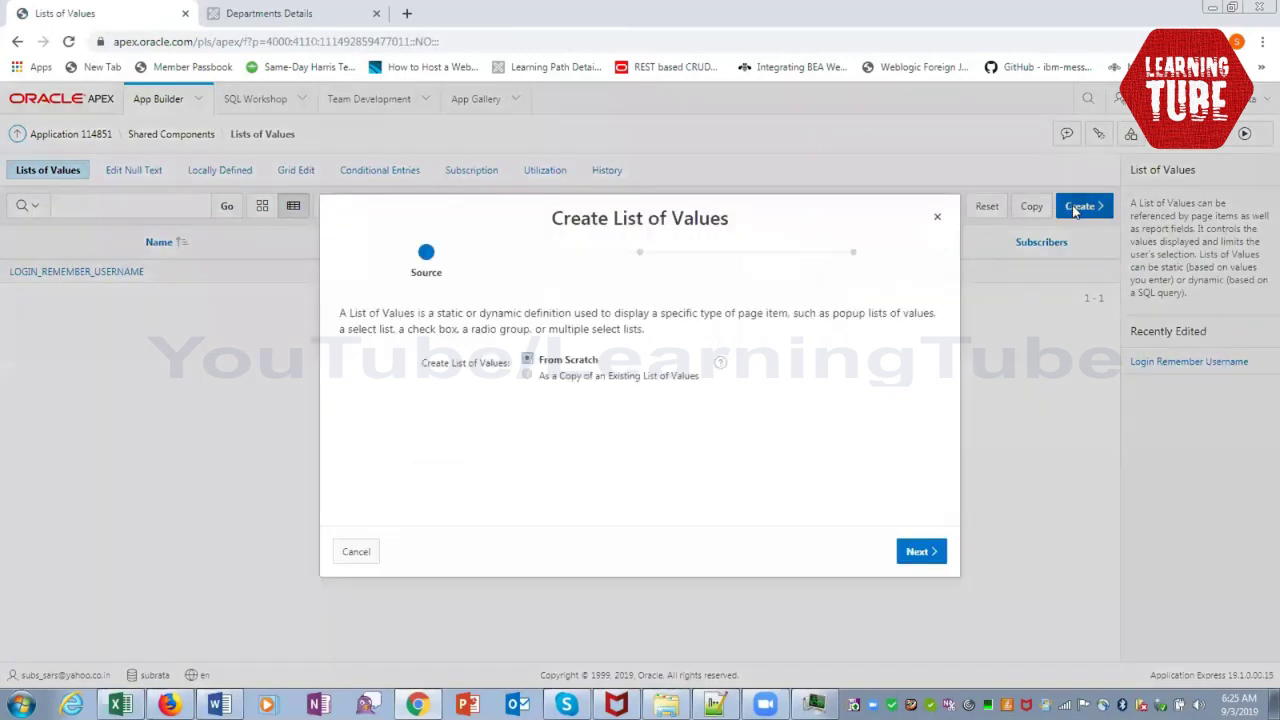
# Create the list from scratch, naming it LOV_LOCATION with type Dynamic
pyautogui.click(917, 555)
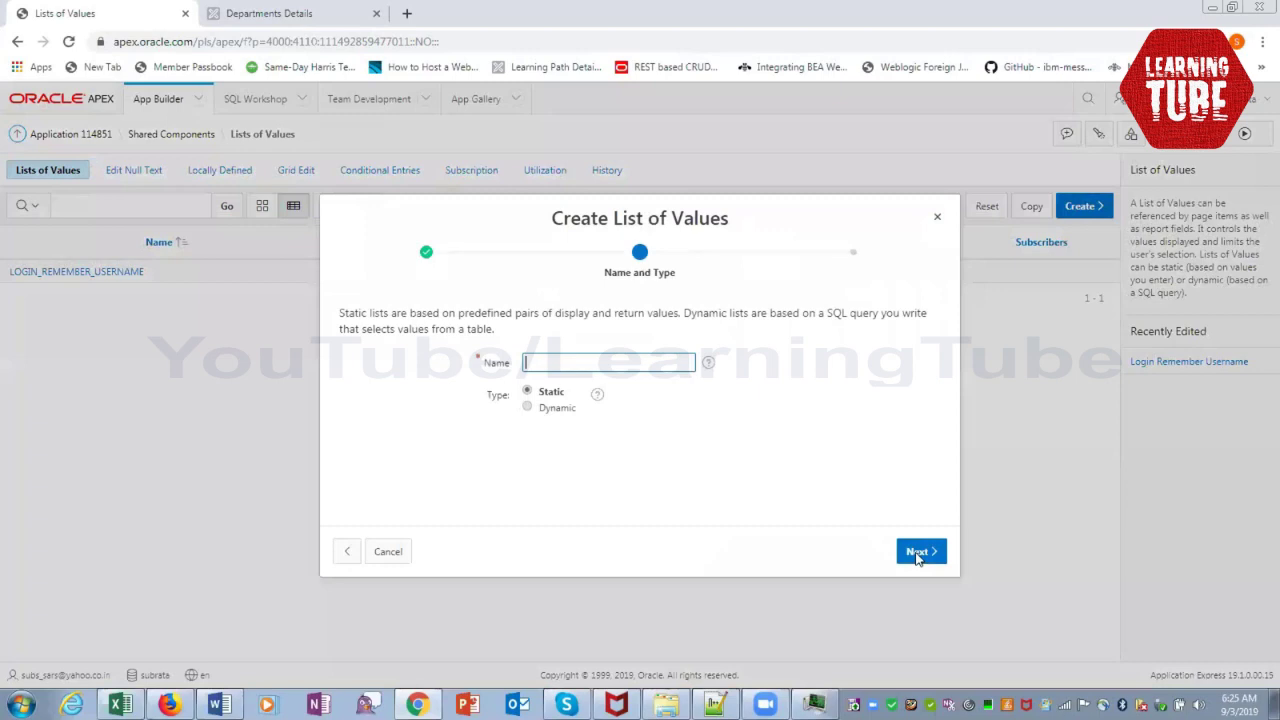
pyautogui.write('LOV_LOCATION')
pyautogui.press('Tab')
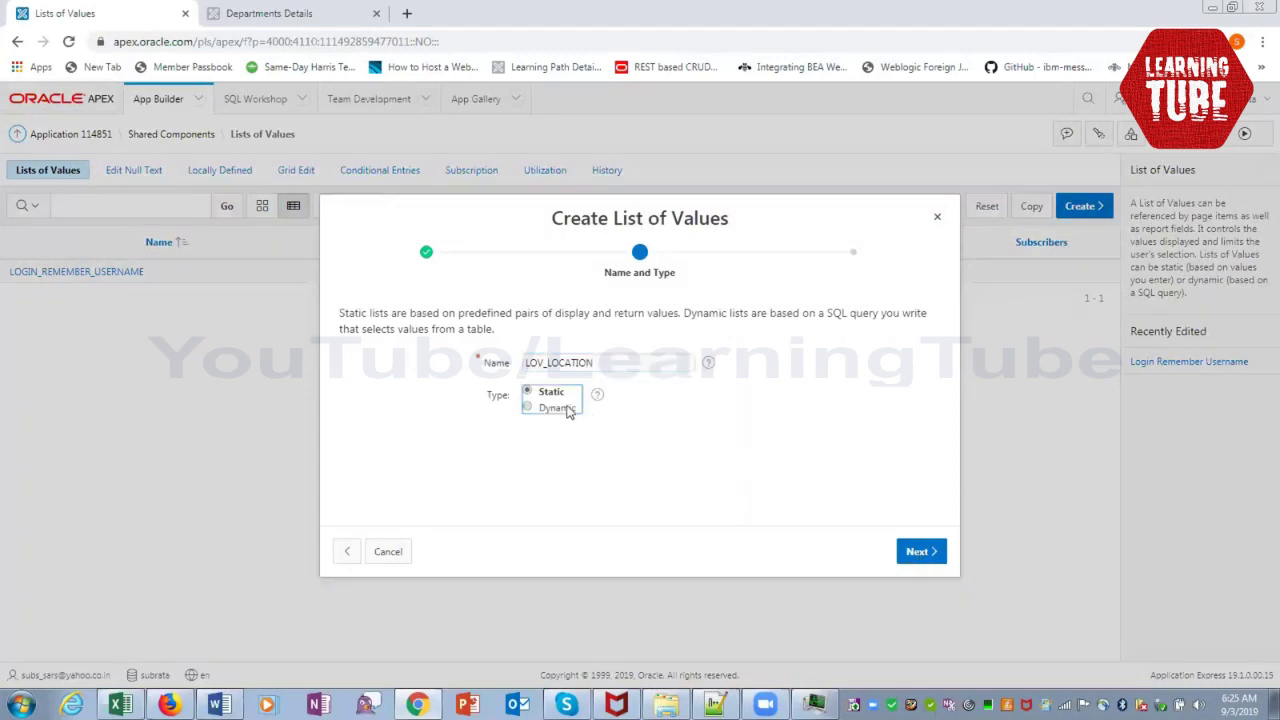
pyautogui.click(568, 409)
pyautogui.click(917, 553)
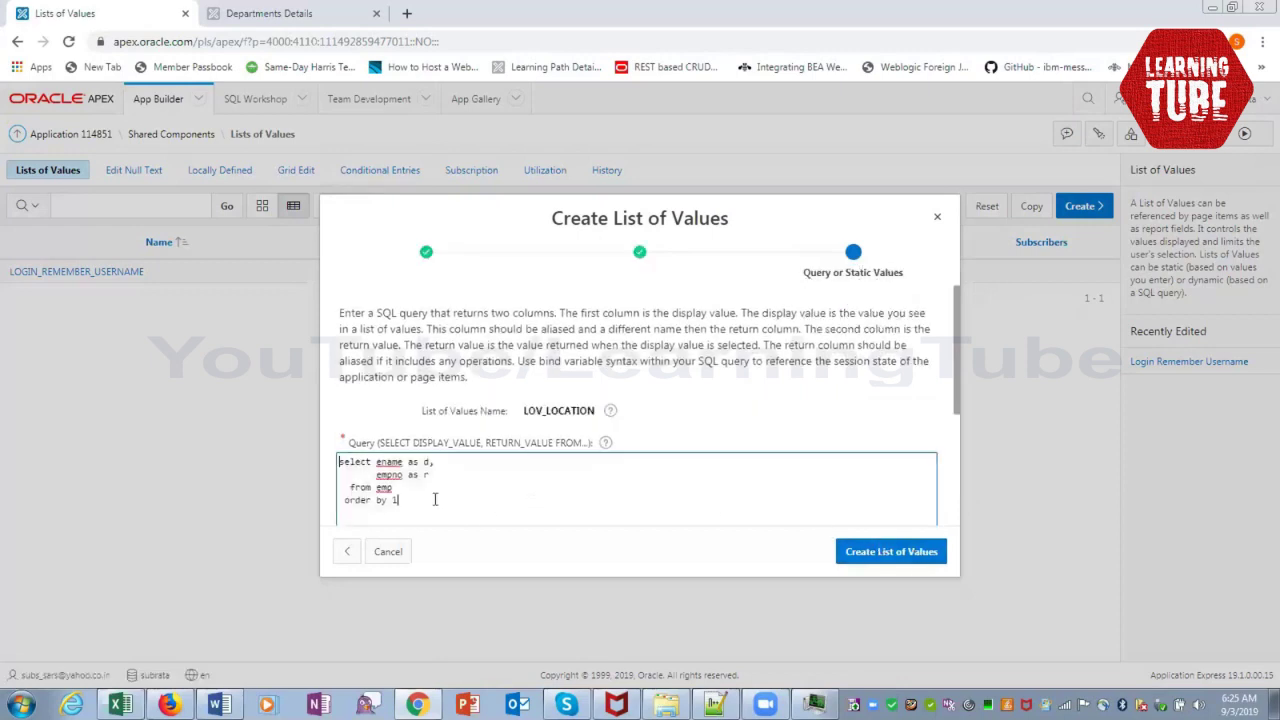
# Select the sample query and check the LOCATIONS table's columns in Object Browser
pyautogui.moveTo(435, 499); pyautogui.dragTo(318, 458)
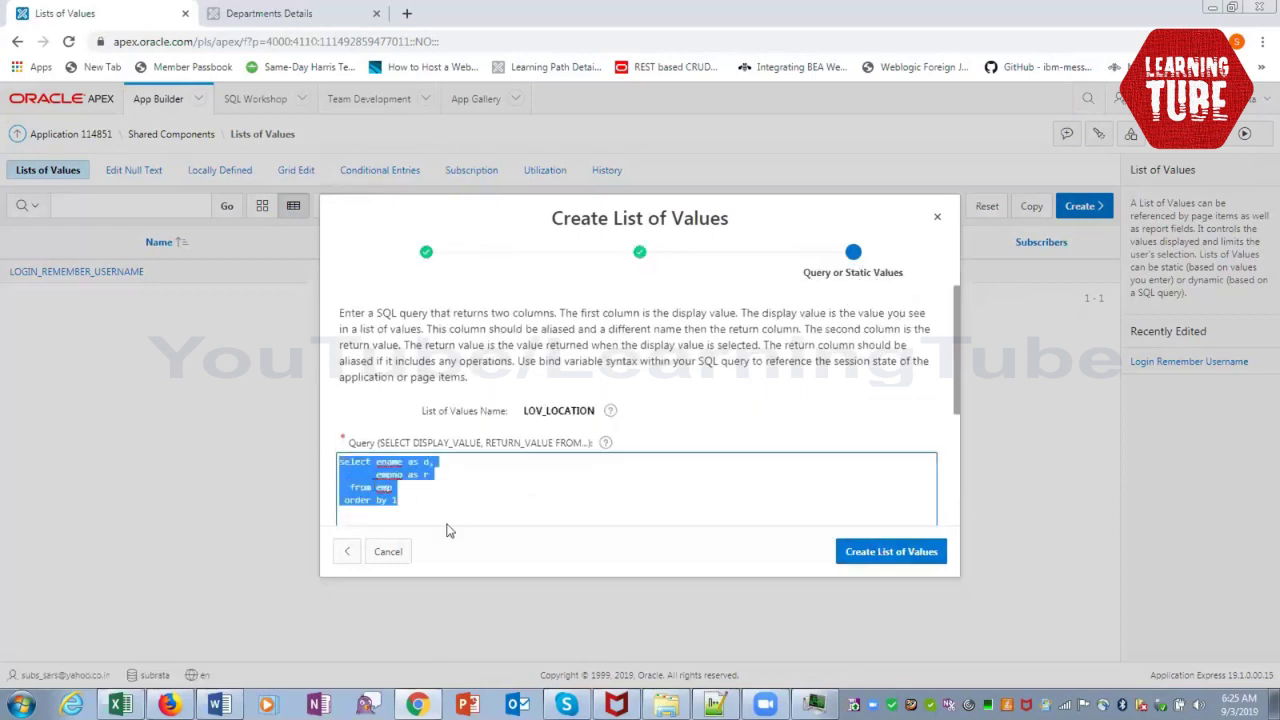
pyautogui.click(168, 705)
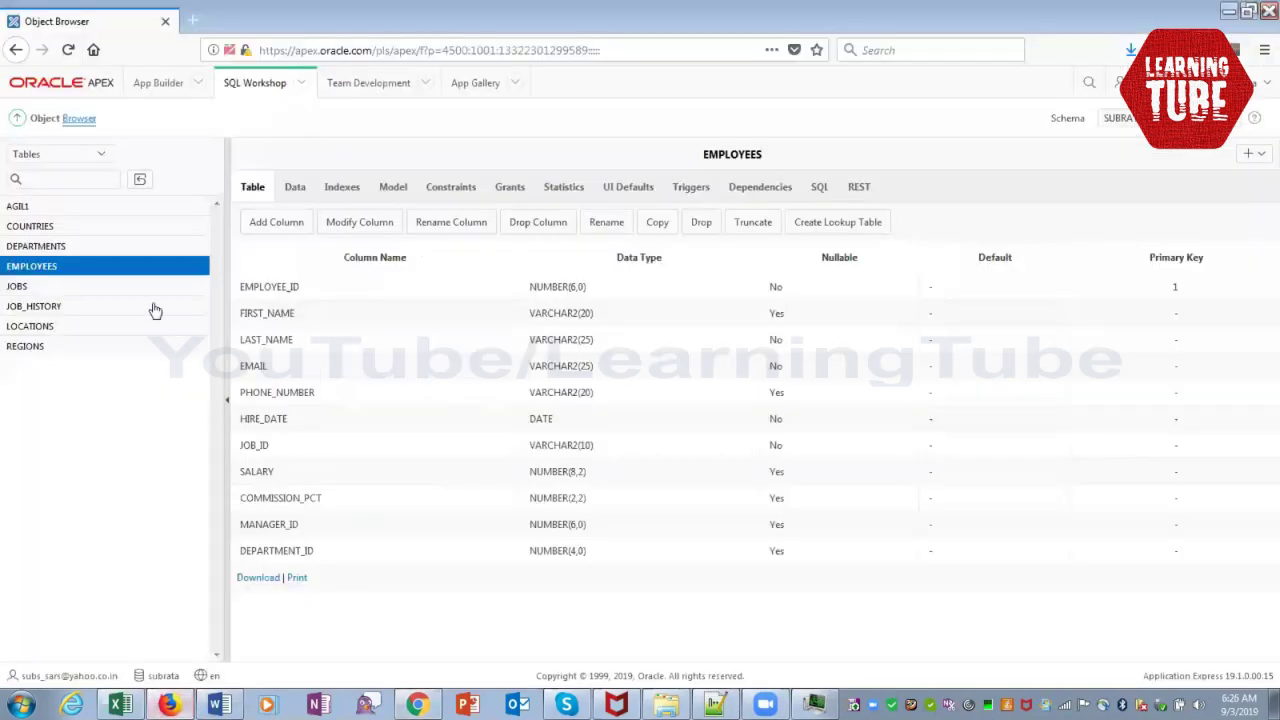
pyautogui.click(33, 327)
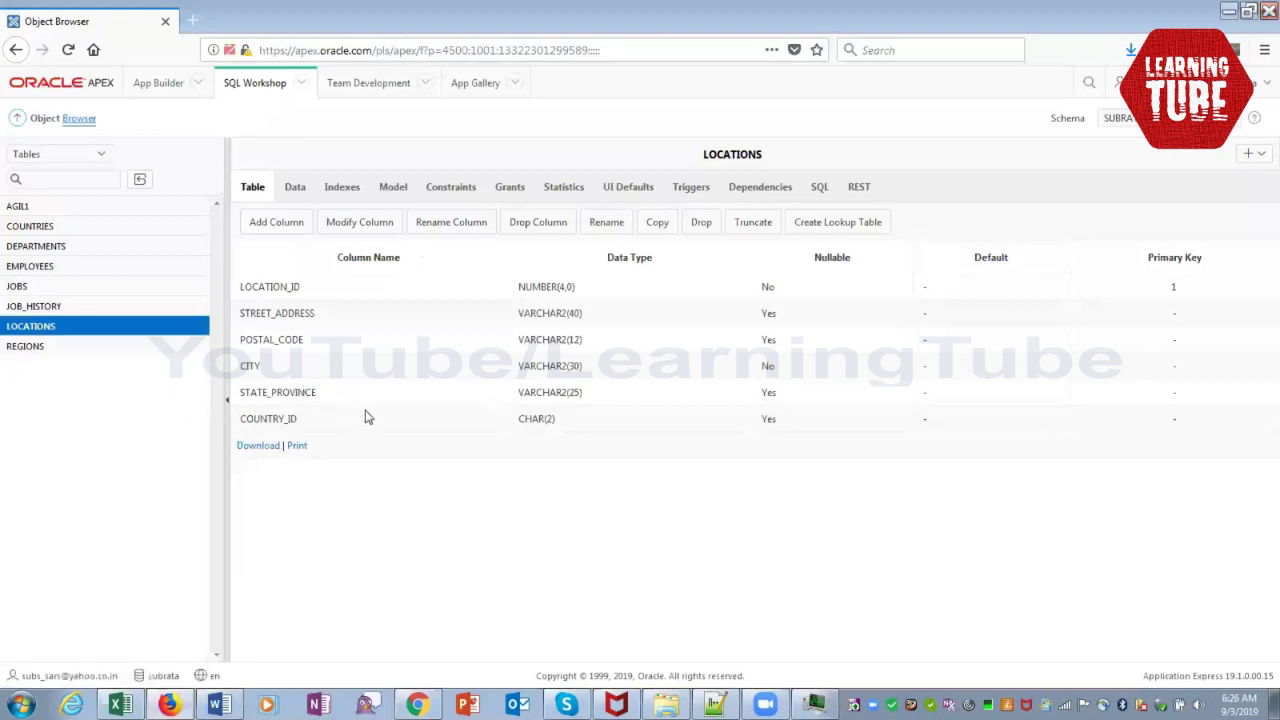
pyautogui.hotkey('alt', 'Tab')
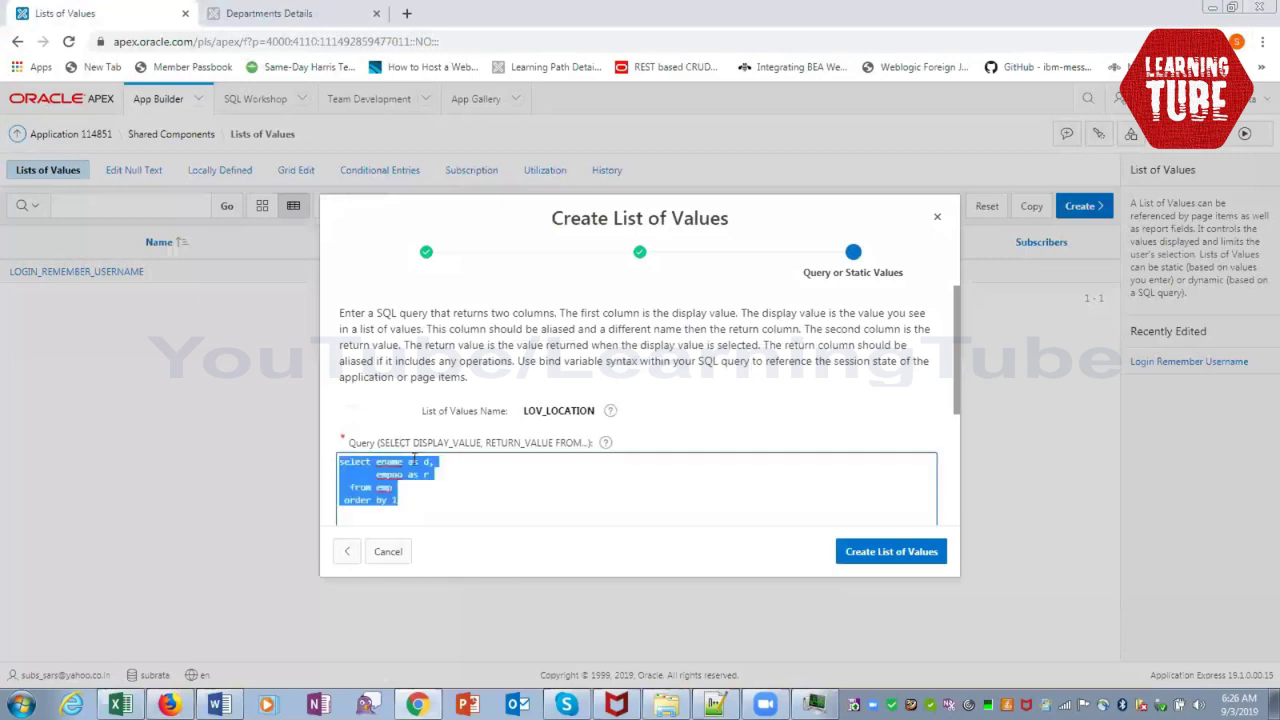
# Rewrite the query to display street_name and return location_id from locations, then submit it
pyautogui.click(405, 474)
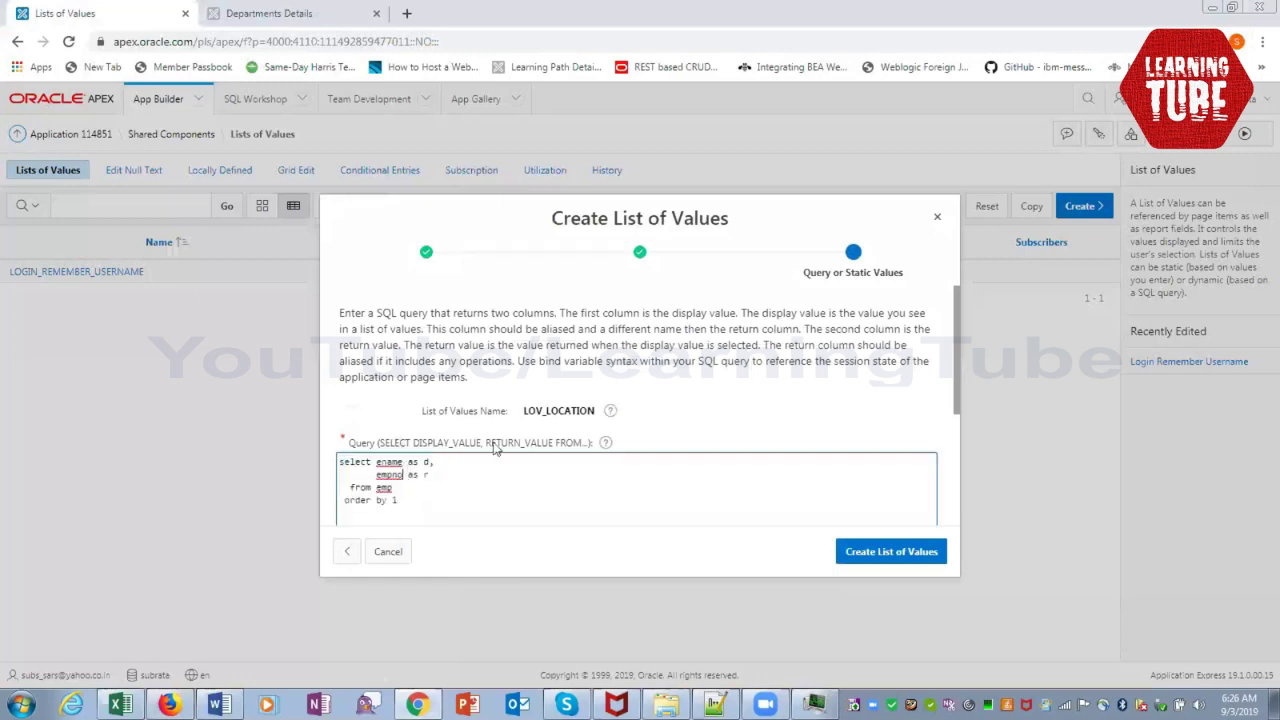
pyautogui.press('Up')
pyautogui.press('BackSpace')
pyautogui.press('BackSpace')
pyautogui.press('BackSpace')
pyautogui.press('BackSpace')
pyautogui.press('BackSpace')
pyautogui.write('st')
pyautogui.press('BackSpace')
pyautogui.write('treet_name')
pyautogui.press('Down')
pyautogui.hotkey('shift', 'Left')
pyautogui.hotkey('shift', 'Left')
pyautogui.hotkey('shift', 'Left')
pyautogui.hotkey('shift', 'Left')
pyautogui.hotkey('shift', 'Left')
pyautogui.write('location_id as r   from ')
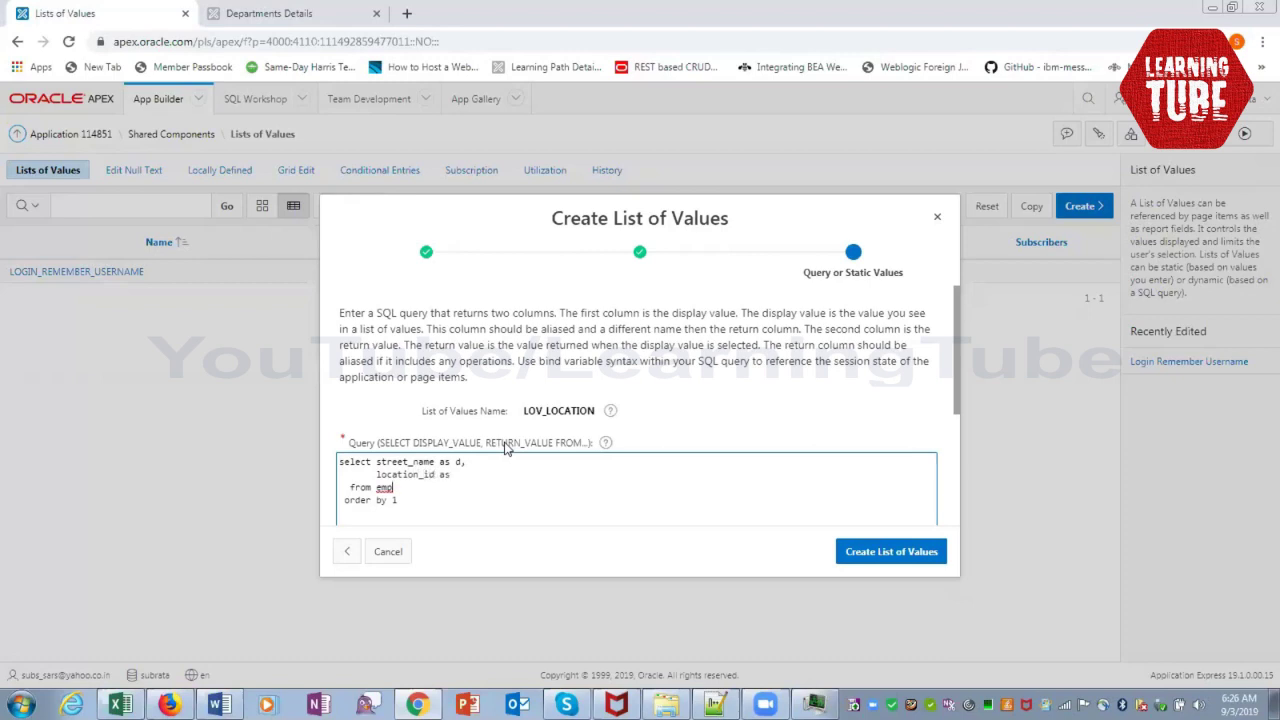
pyautogui.write('locations')
pyautogui.click(903, 553)
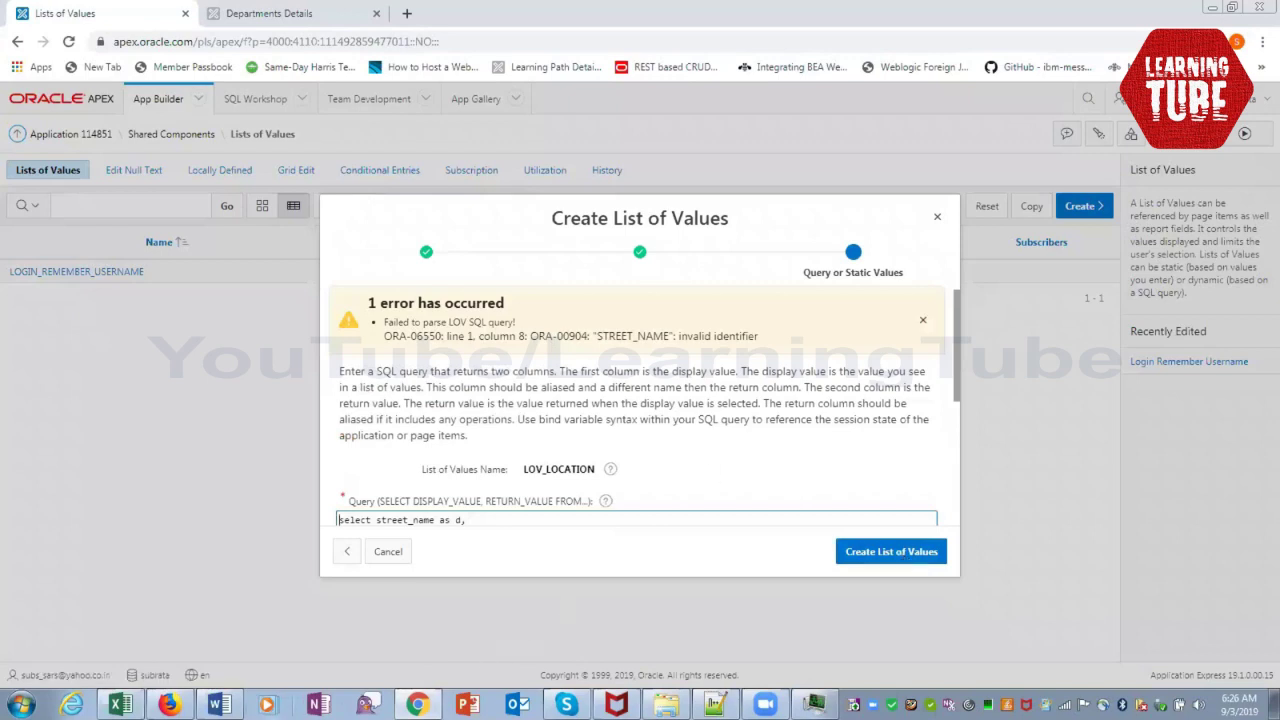
# Recheck LOCATIONS columns, change street_name to street_address in the query, and create LOV_LOCATION
pyautogui.click(170, 706)
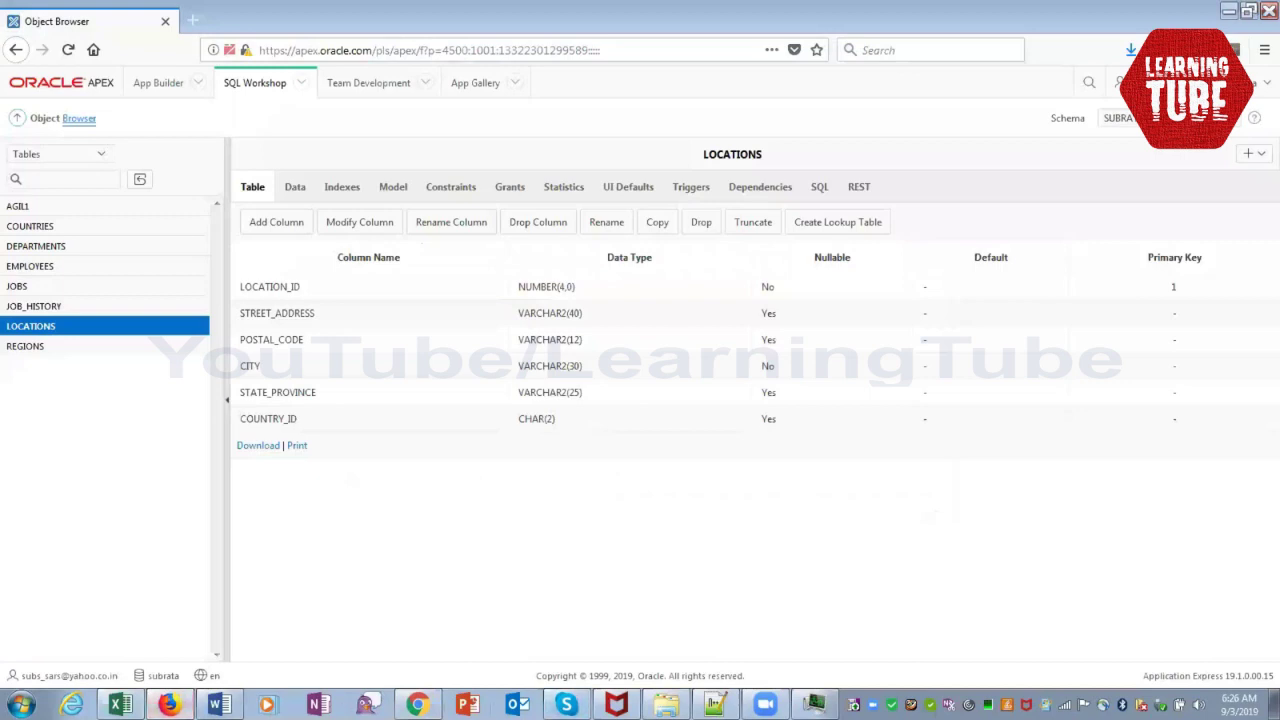
pyautogui.click(417, 706)
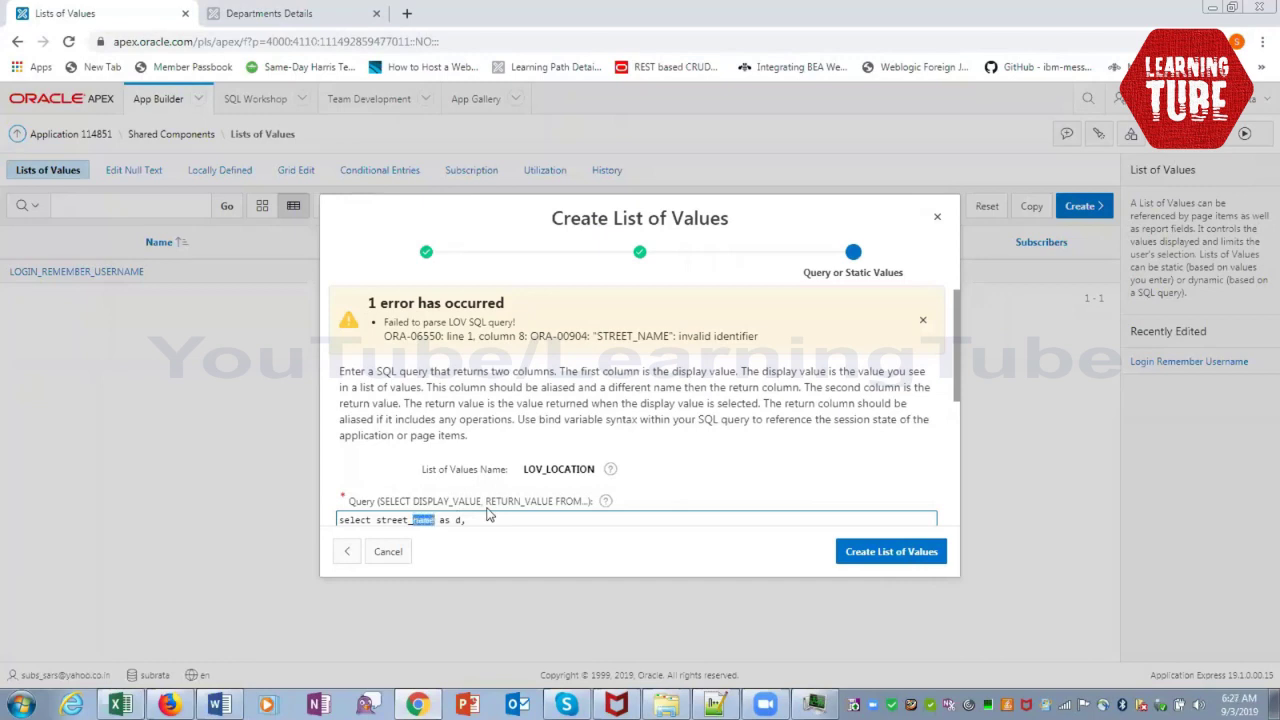
pyautogui.write('address')
pyautogui.click(870, 565)
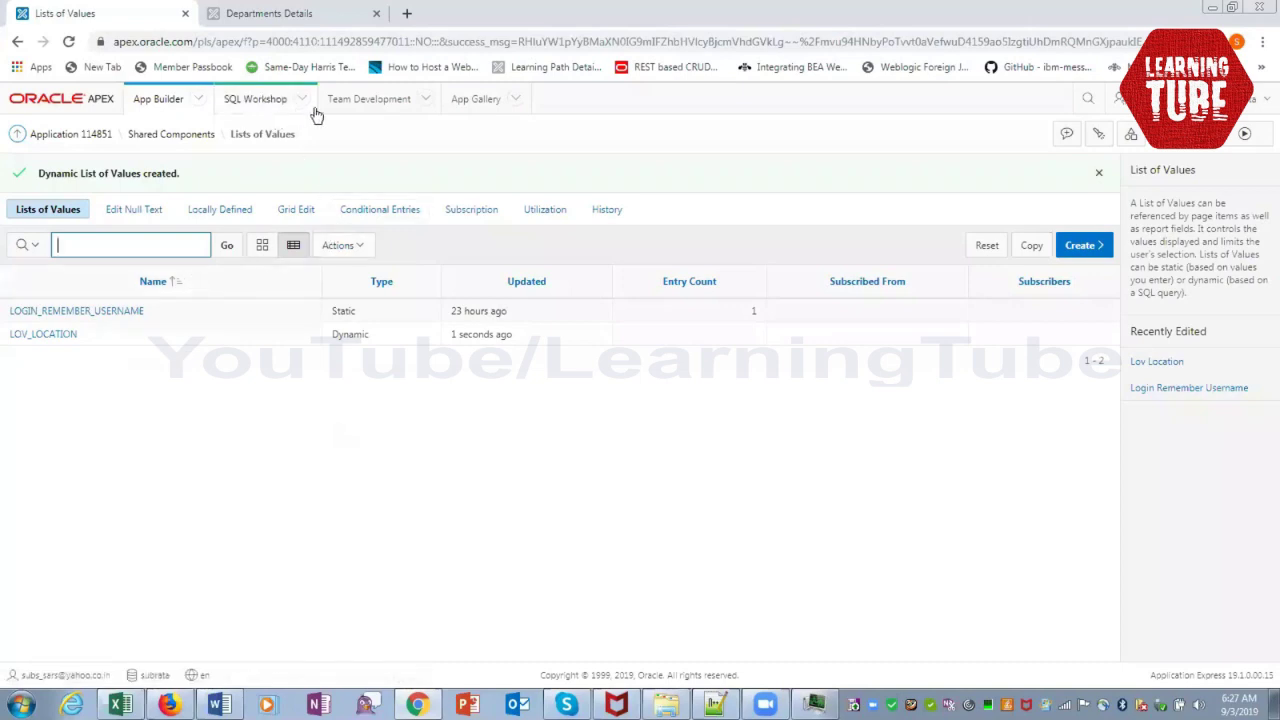
# Reopen page 4 Departments Details, select P4_LOCATION_ID, and show its item Type choices
pyautogui.click(96, 136)
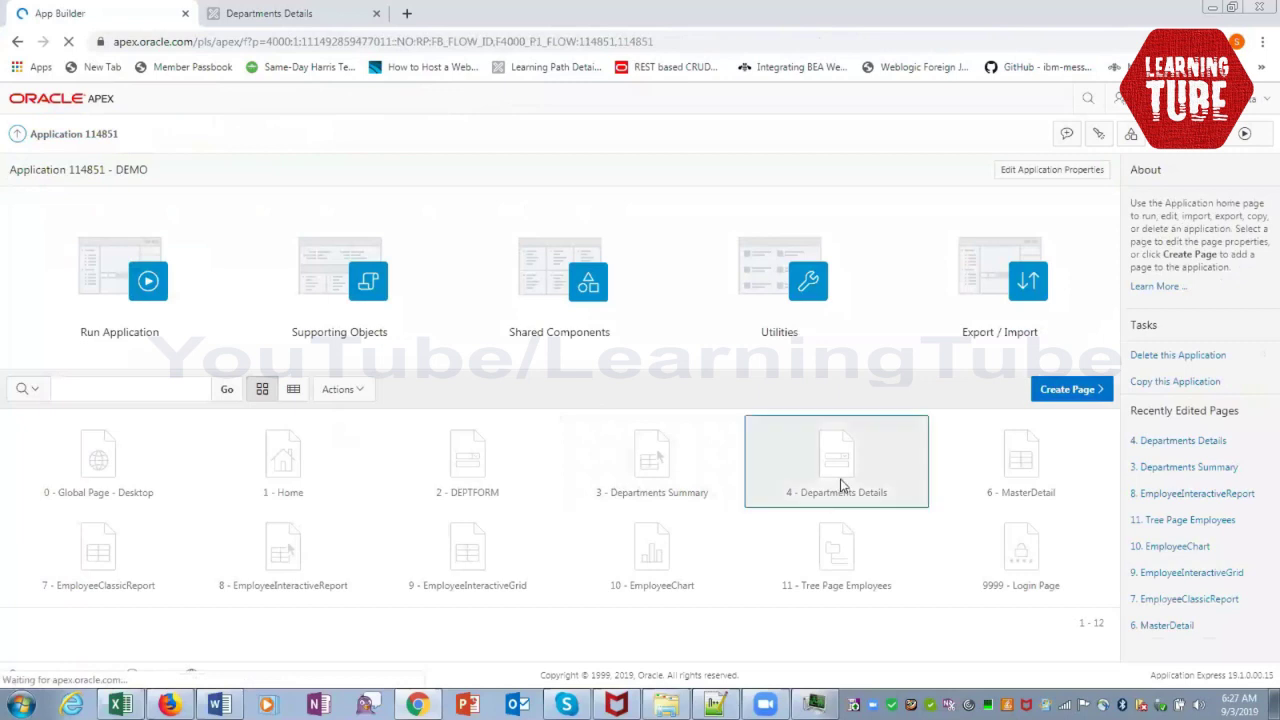
pyautogui.click(841, 486)
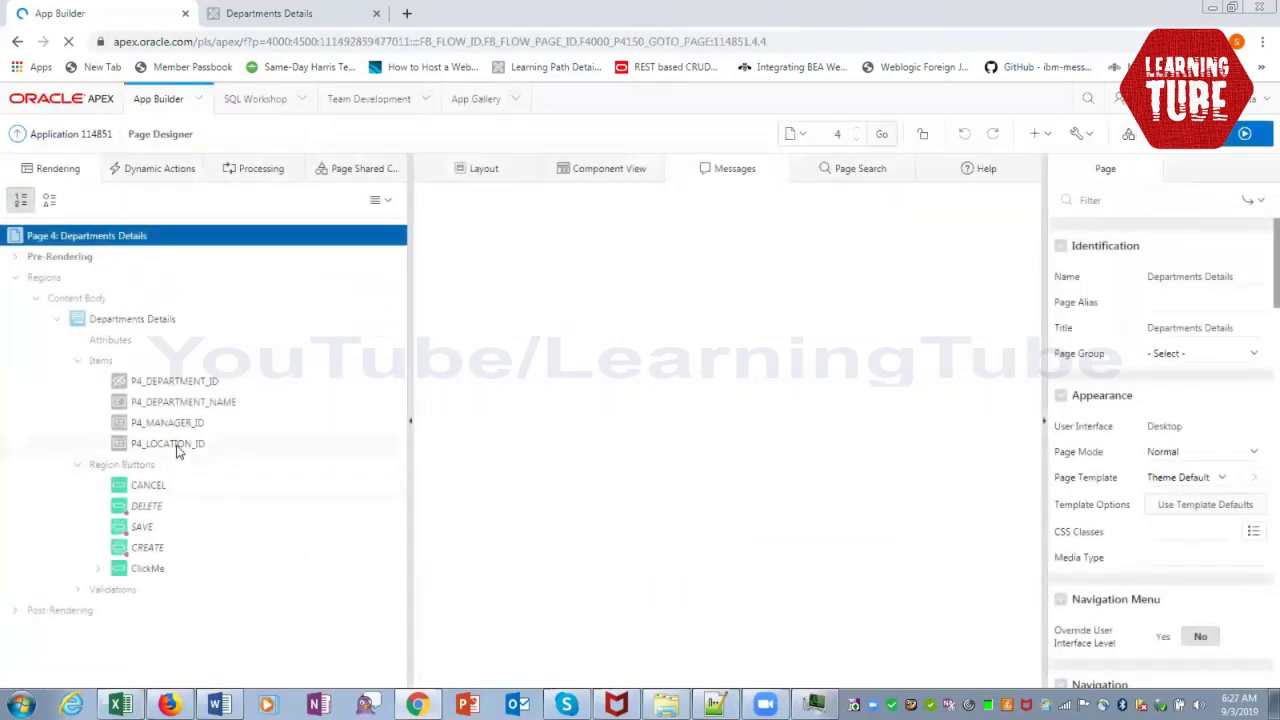
pyautogui.click(177, 445)
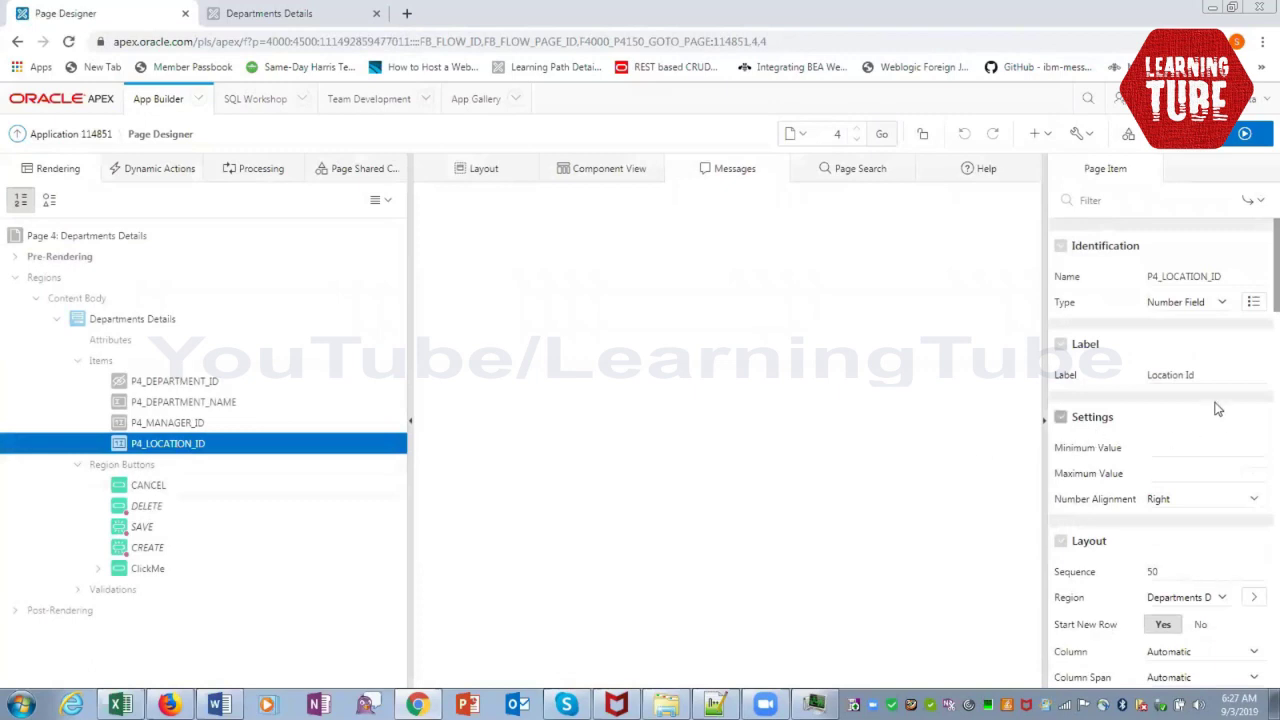
pyautogui.click(1222, 302)
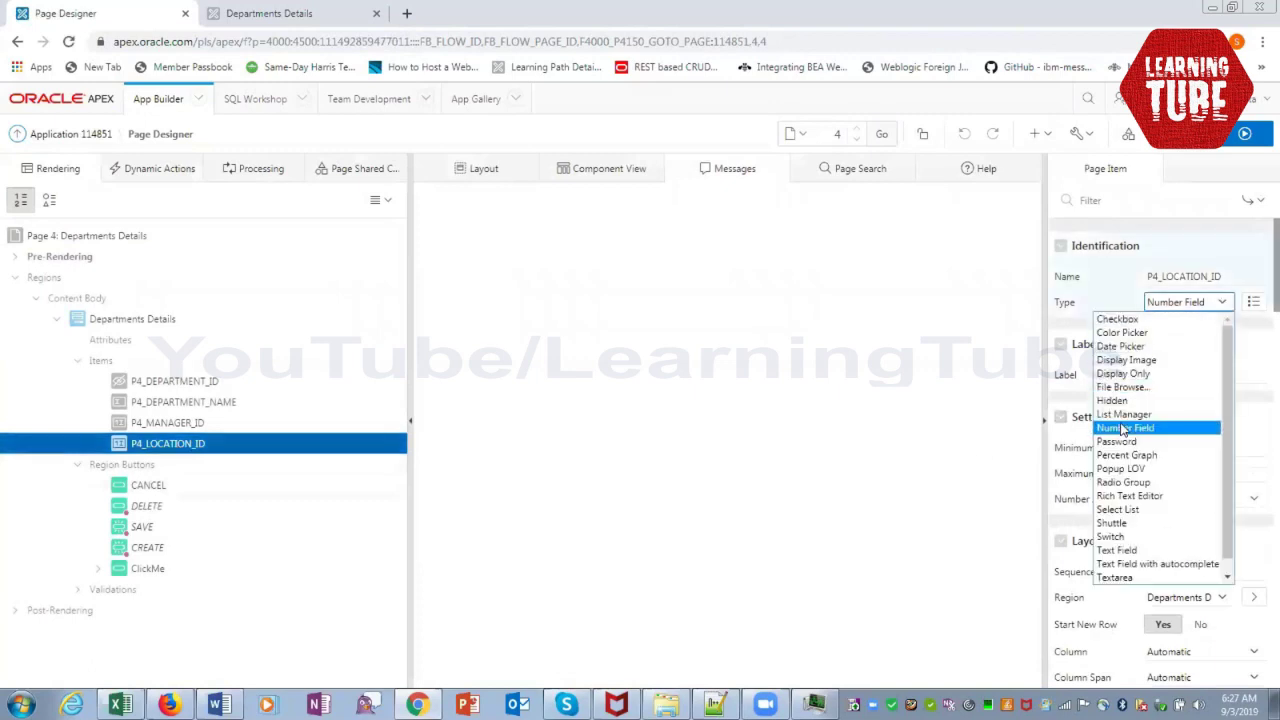